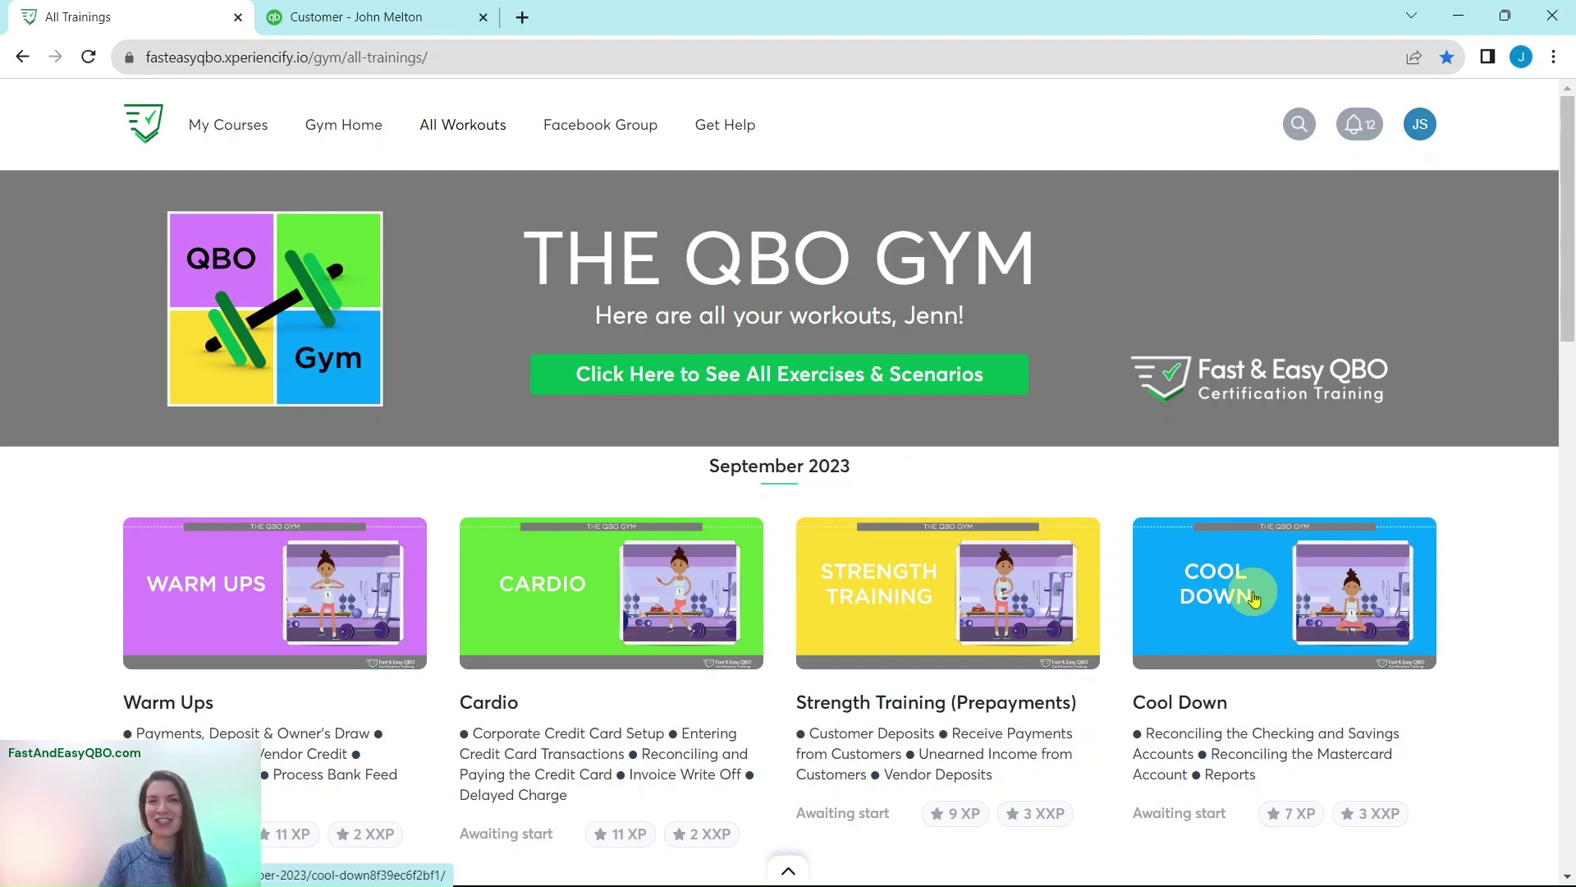
Step: Open the September 2023 Warm Ups workout and launch its hands-on practice exercise for adding a vendor credit
click(245, 642)
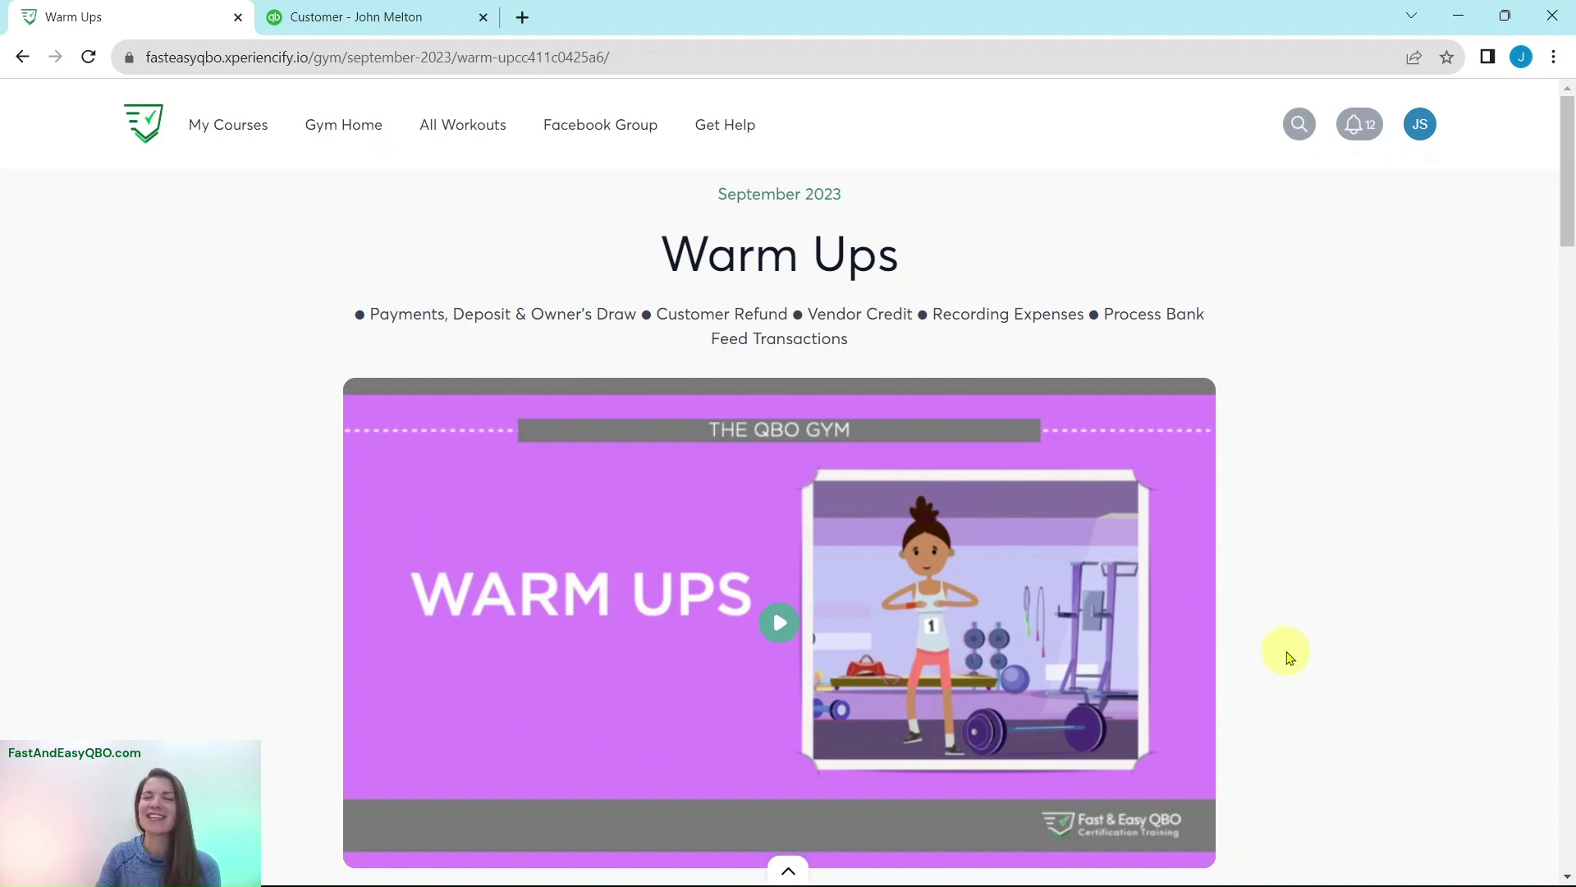
scroll(1287, 648, down, 10)
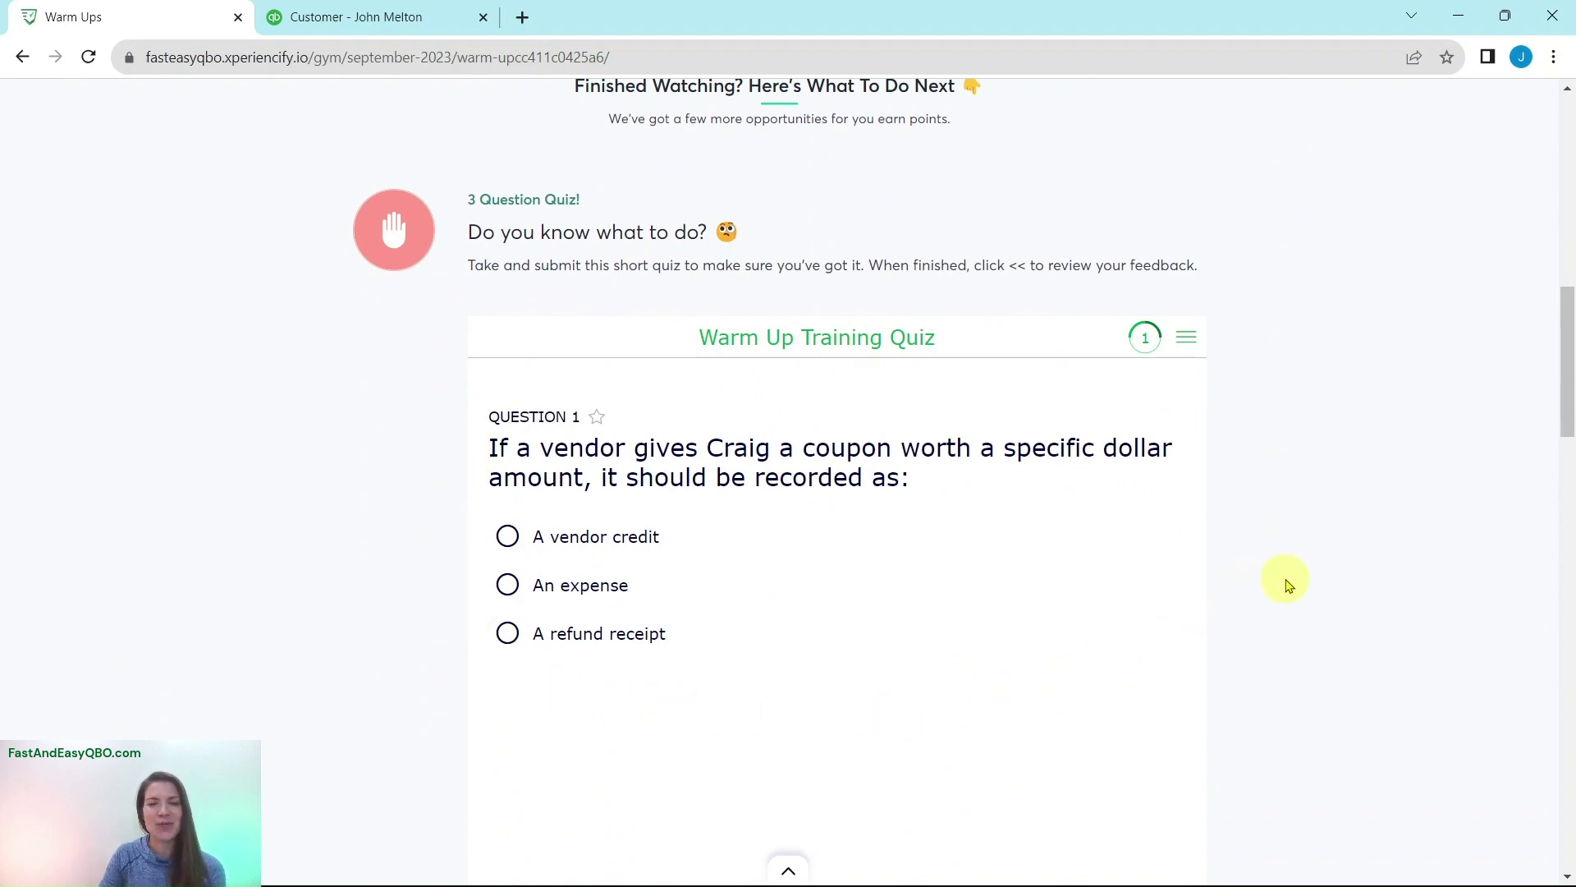
scroll(1287, 585, down, 12)
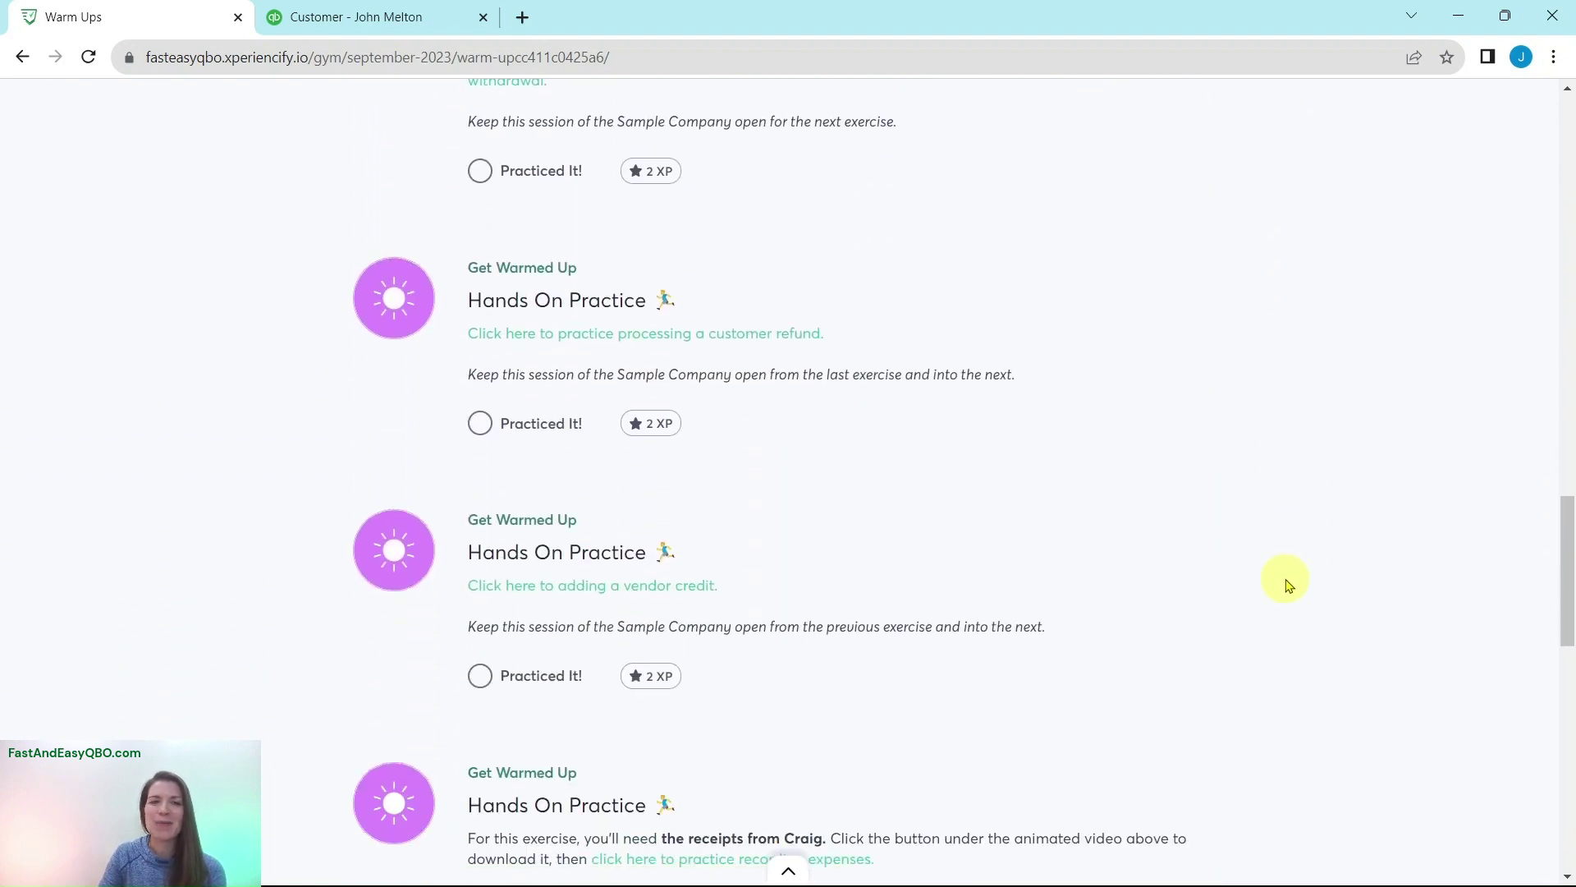
scroll(1234, 523, down, 4)
scroll(1231, 523, down, 3)
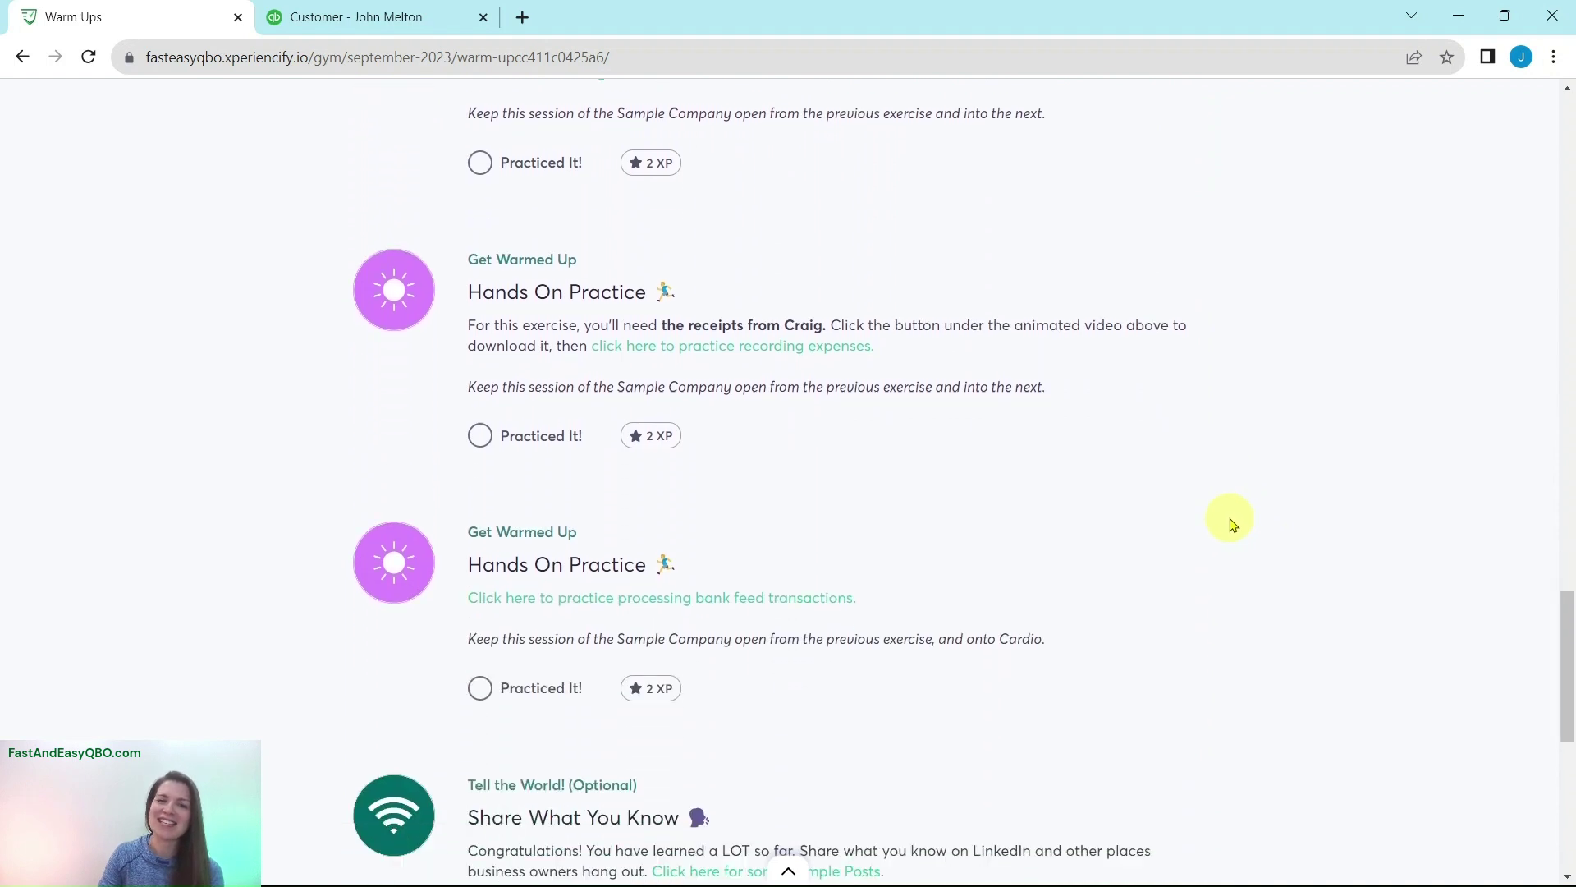
scroll(1239, 525, up, 5)
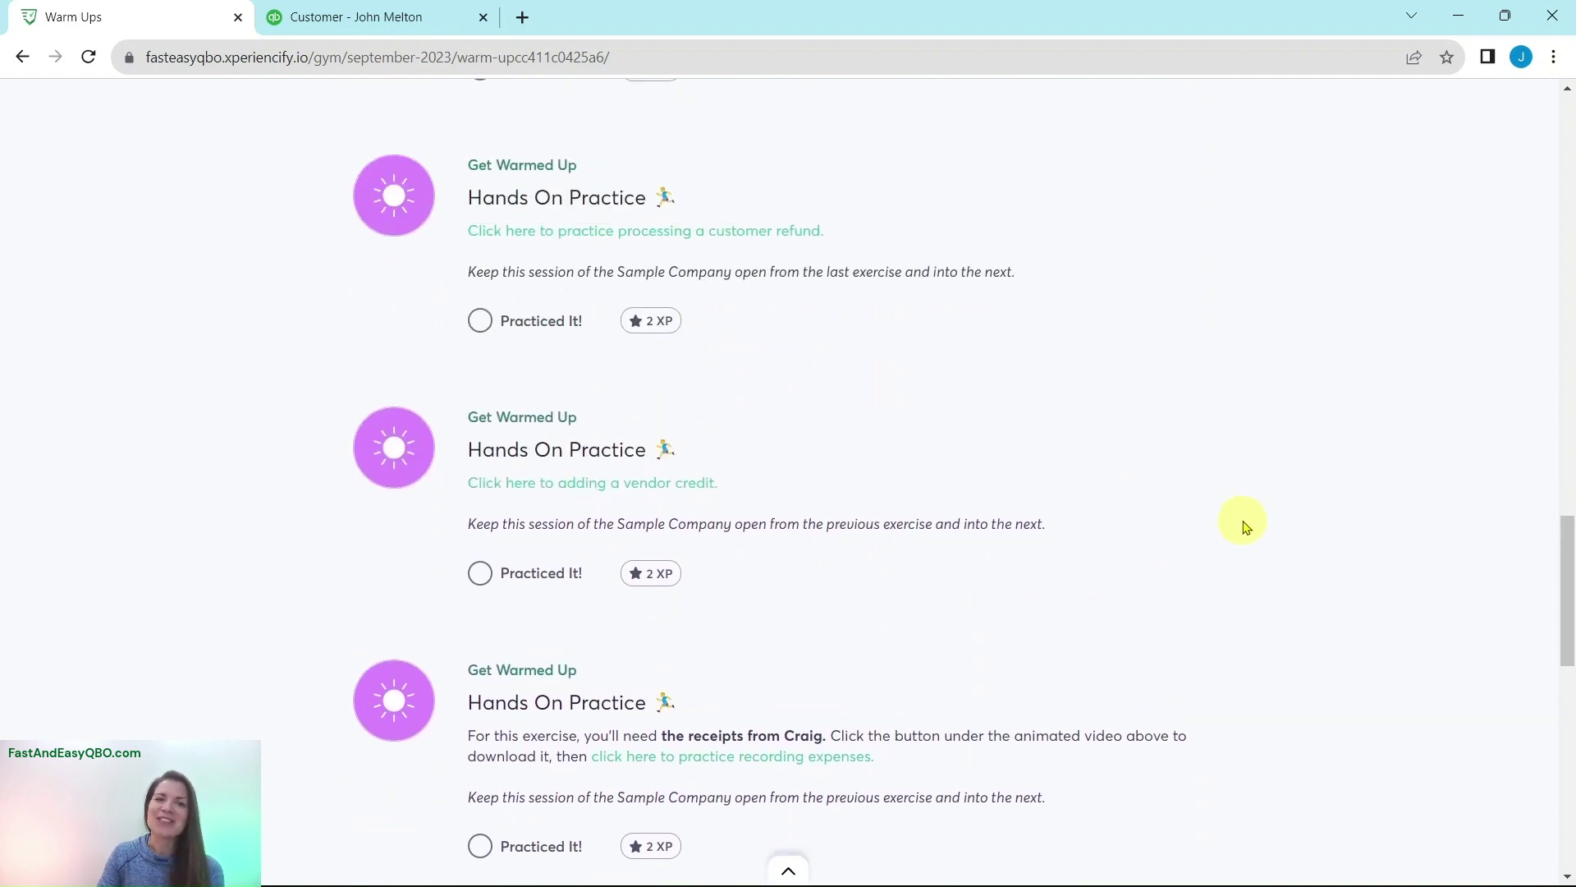
click(579, 485)
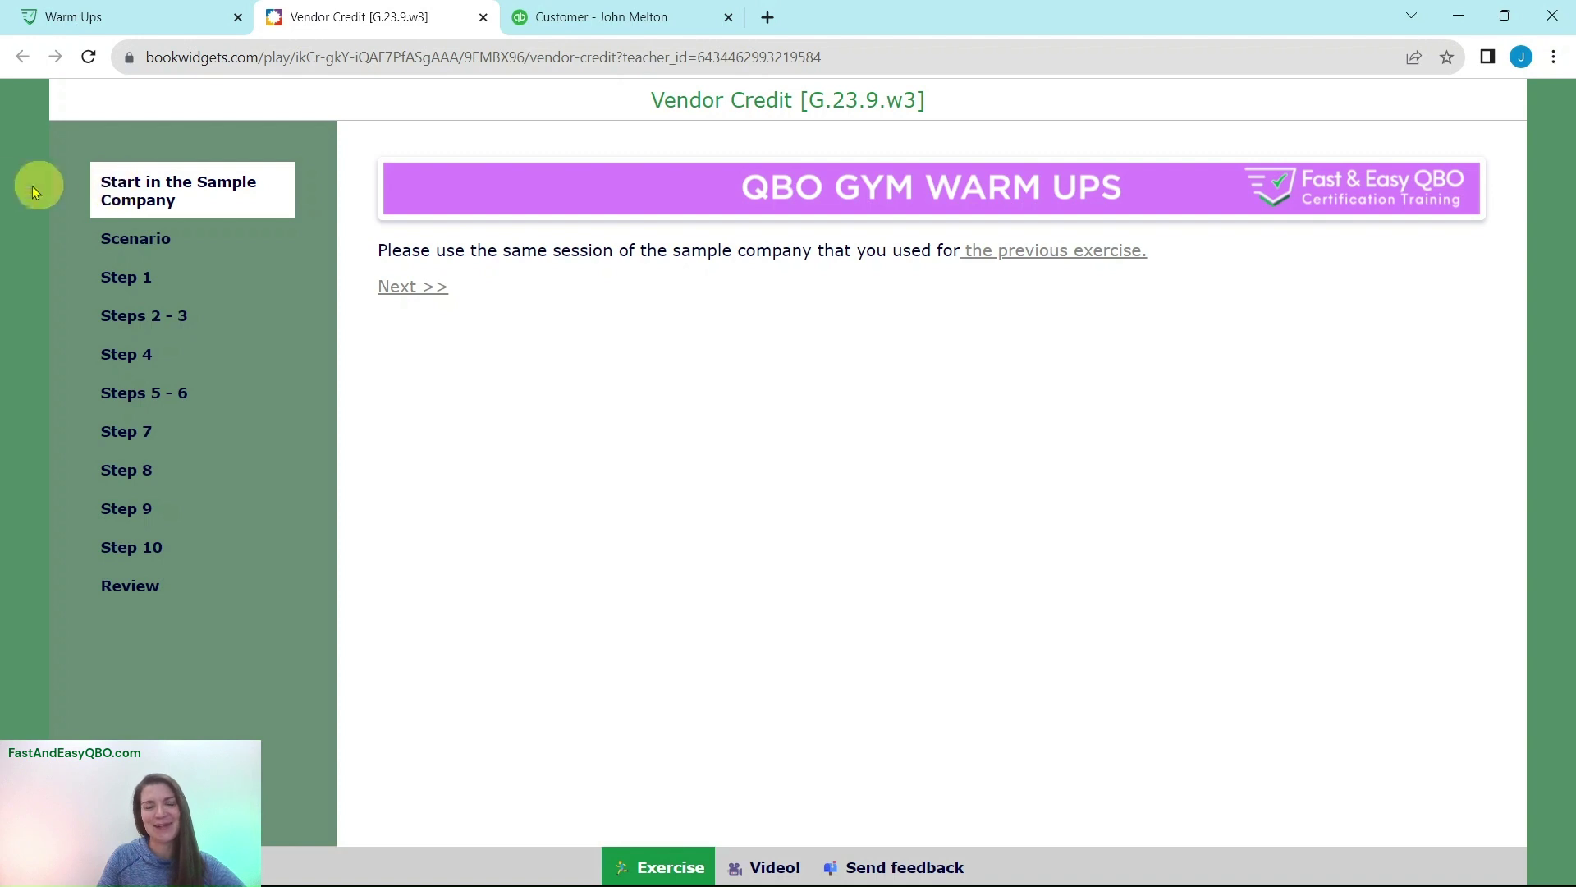
Step: Read the exercise's Scenario and Step 1 pages, and start a new vendor credit in the QuickBooks sample company
click(121, 246)
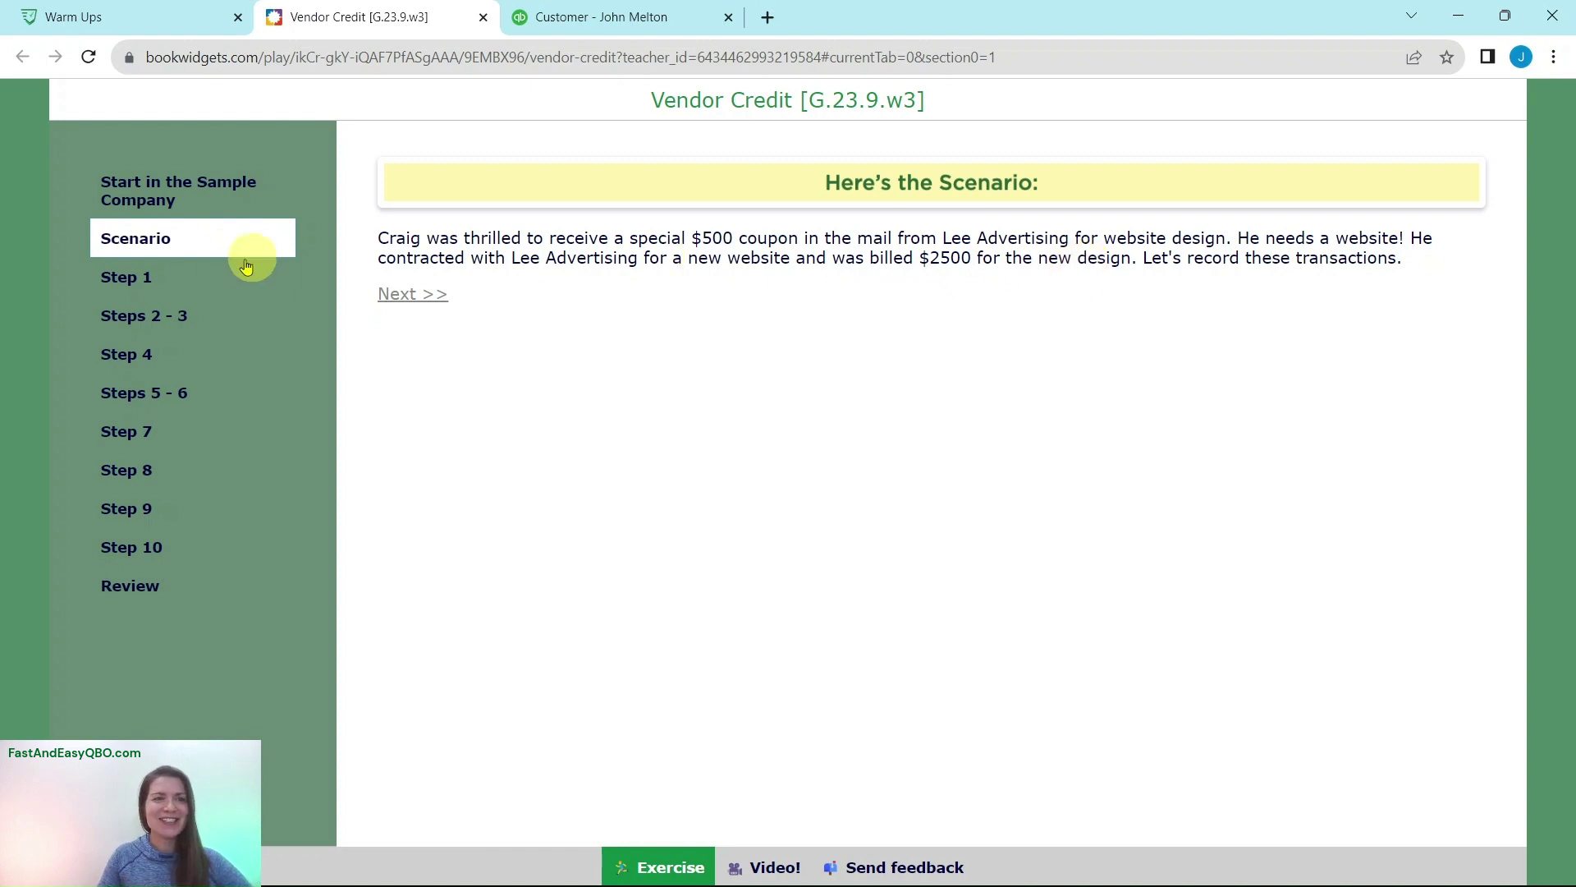
click(117, 279)
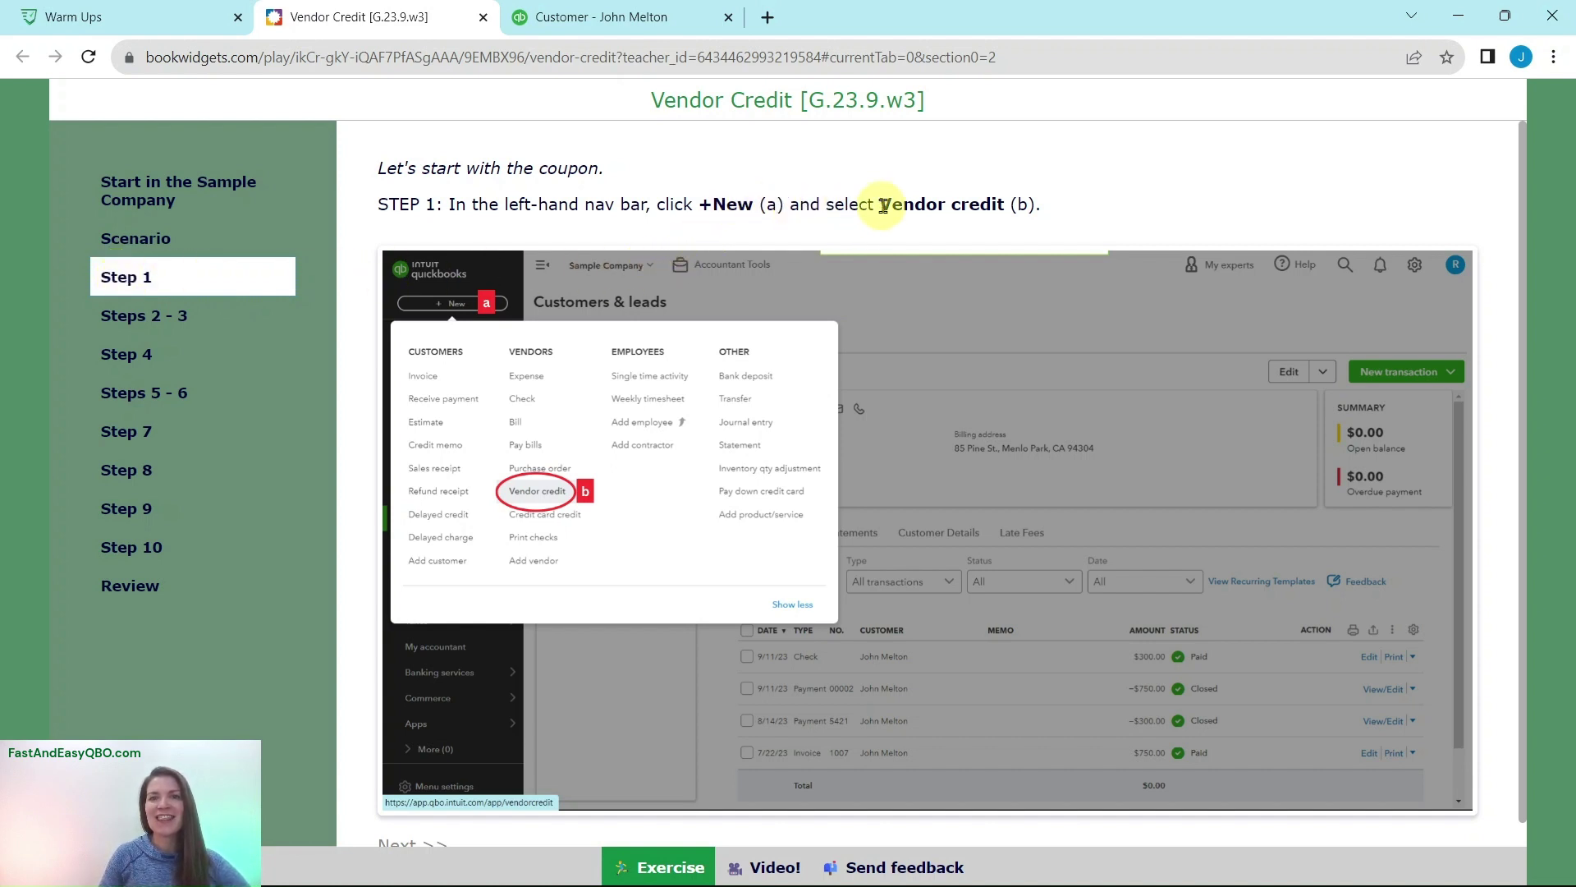
click(606, 17)
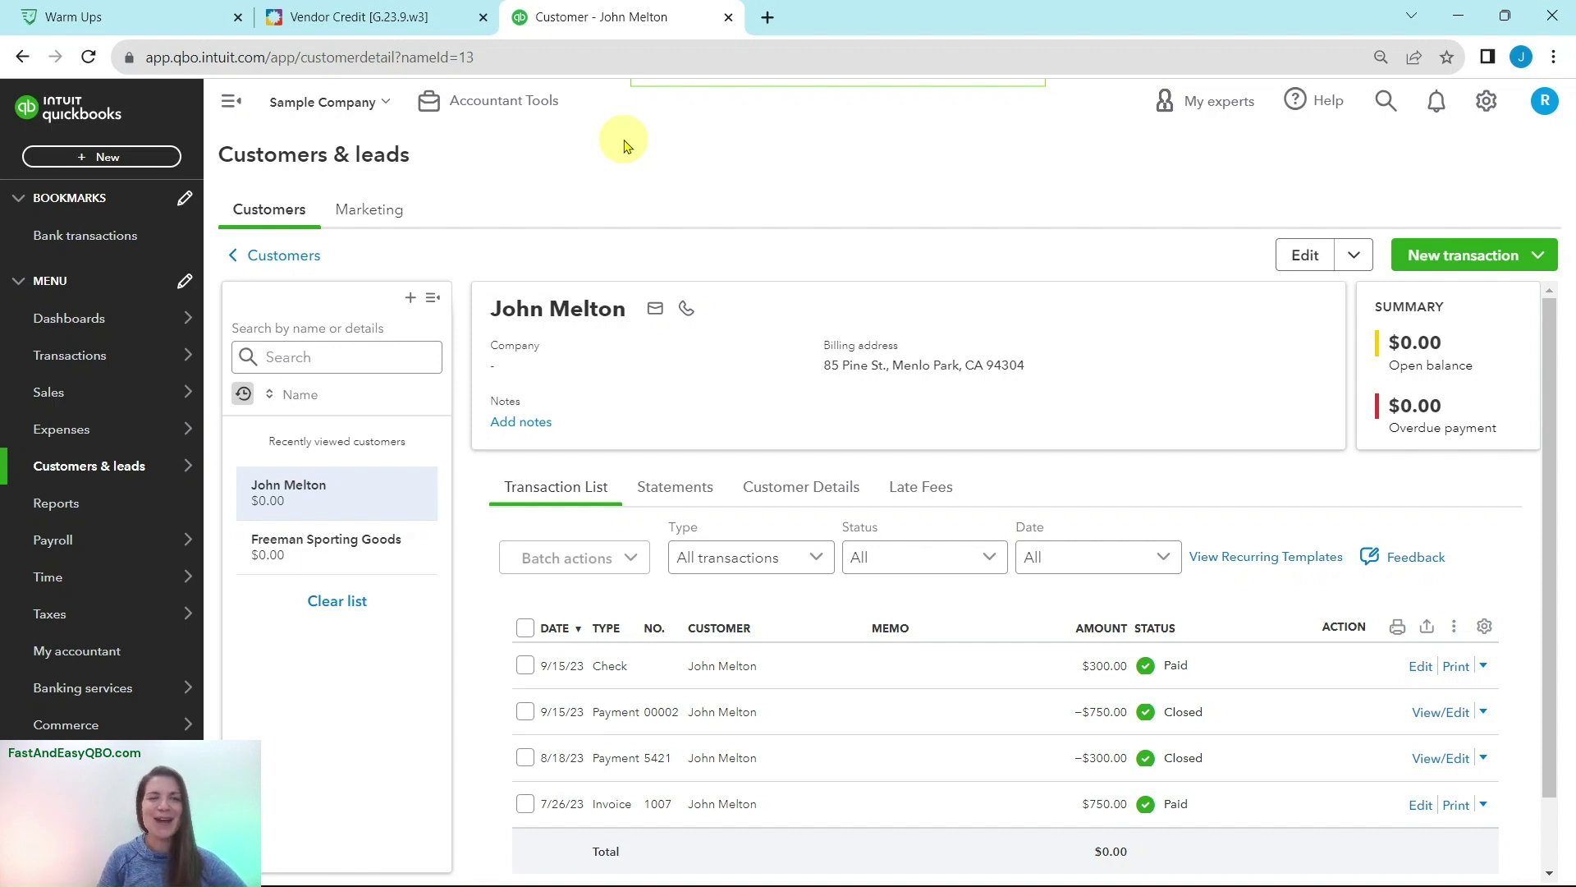
click(87, 160)
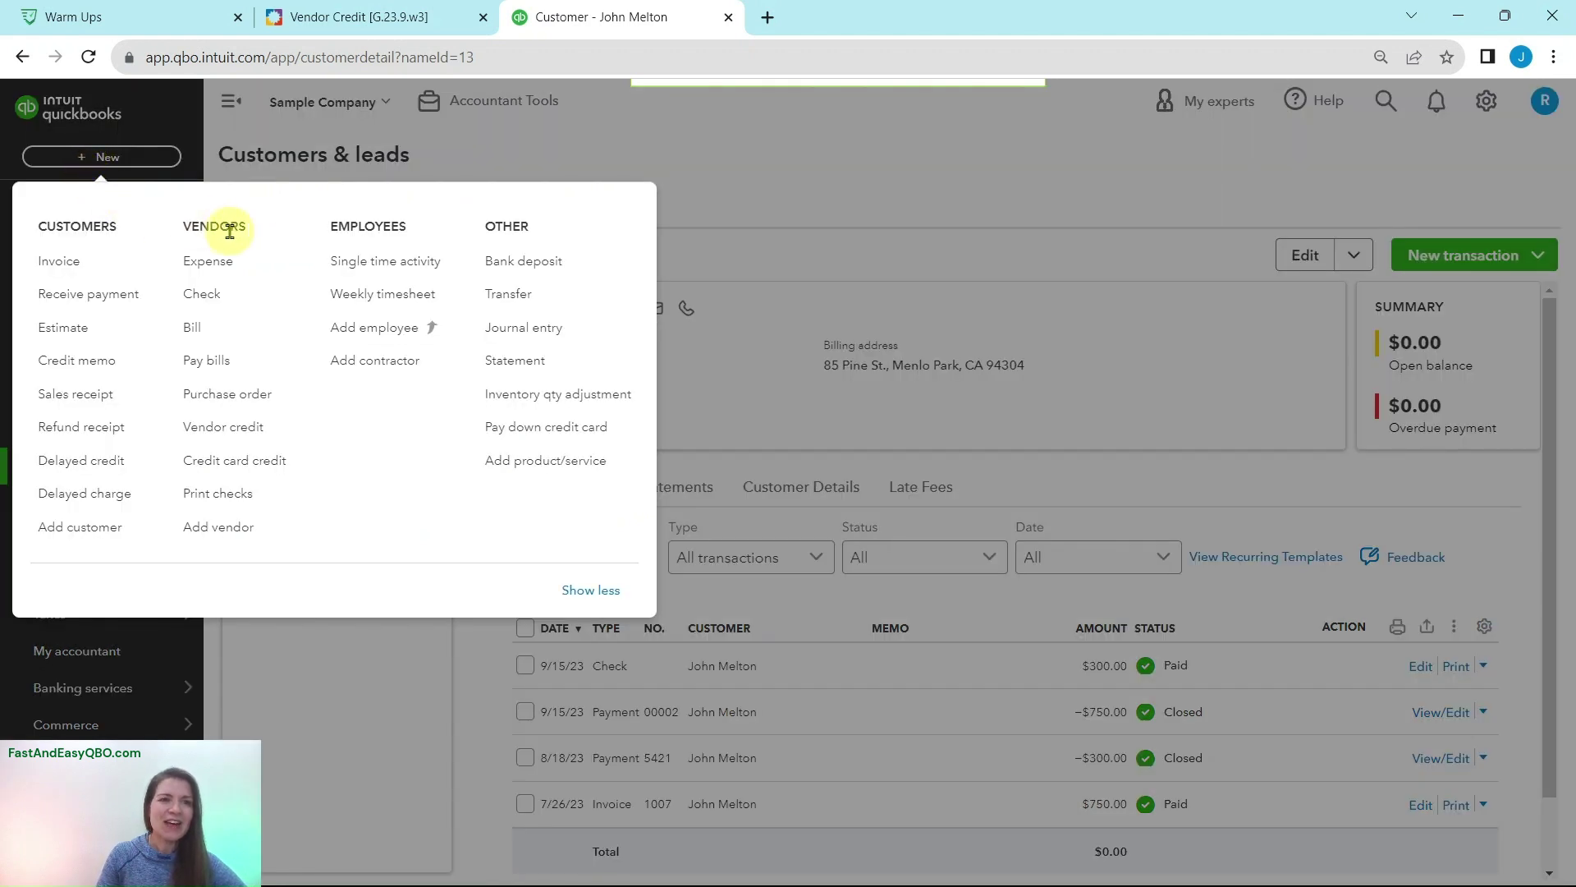
click(245, 441)
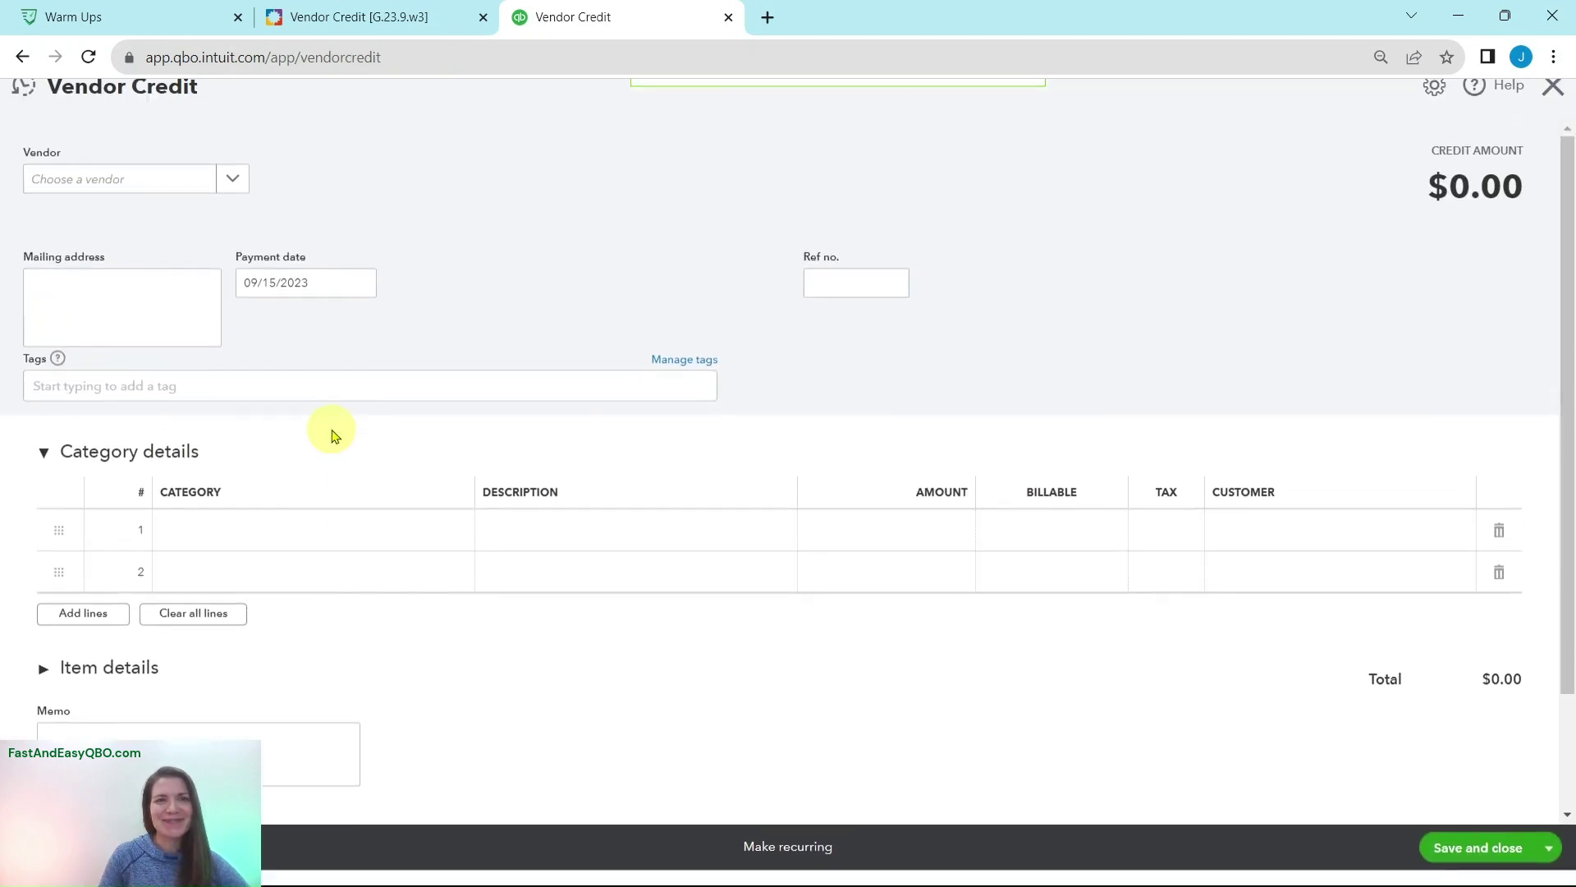
Step: Consult Steps 2 - 3 of the exercise and choose Lee Advertising as the vendor on the vendor credit
click(354, 17)
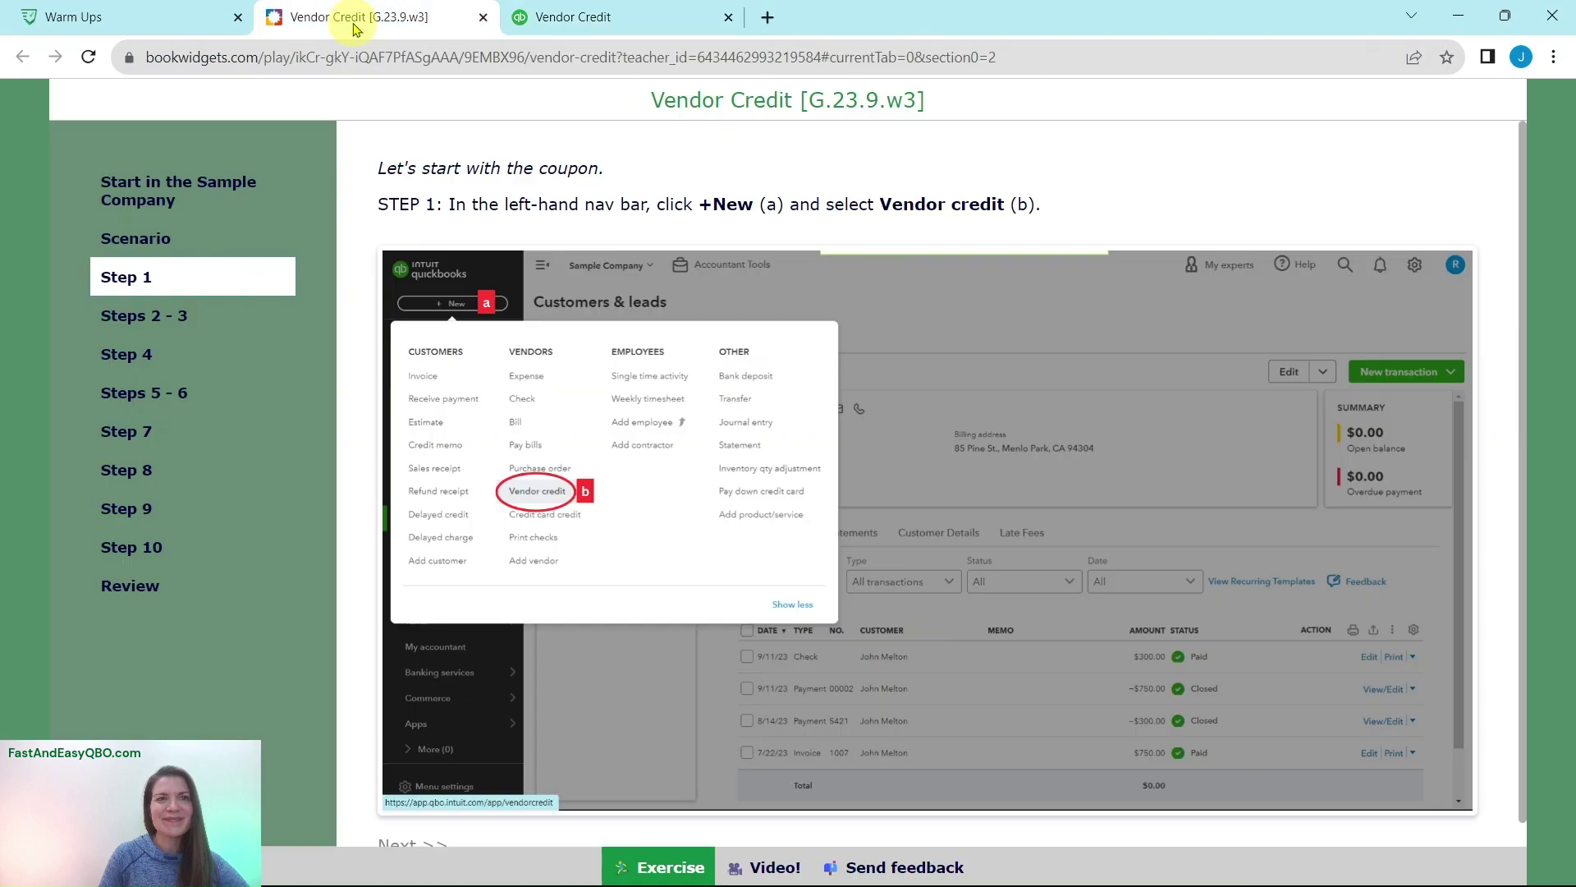
click(135, 315)
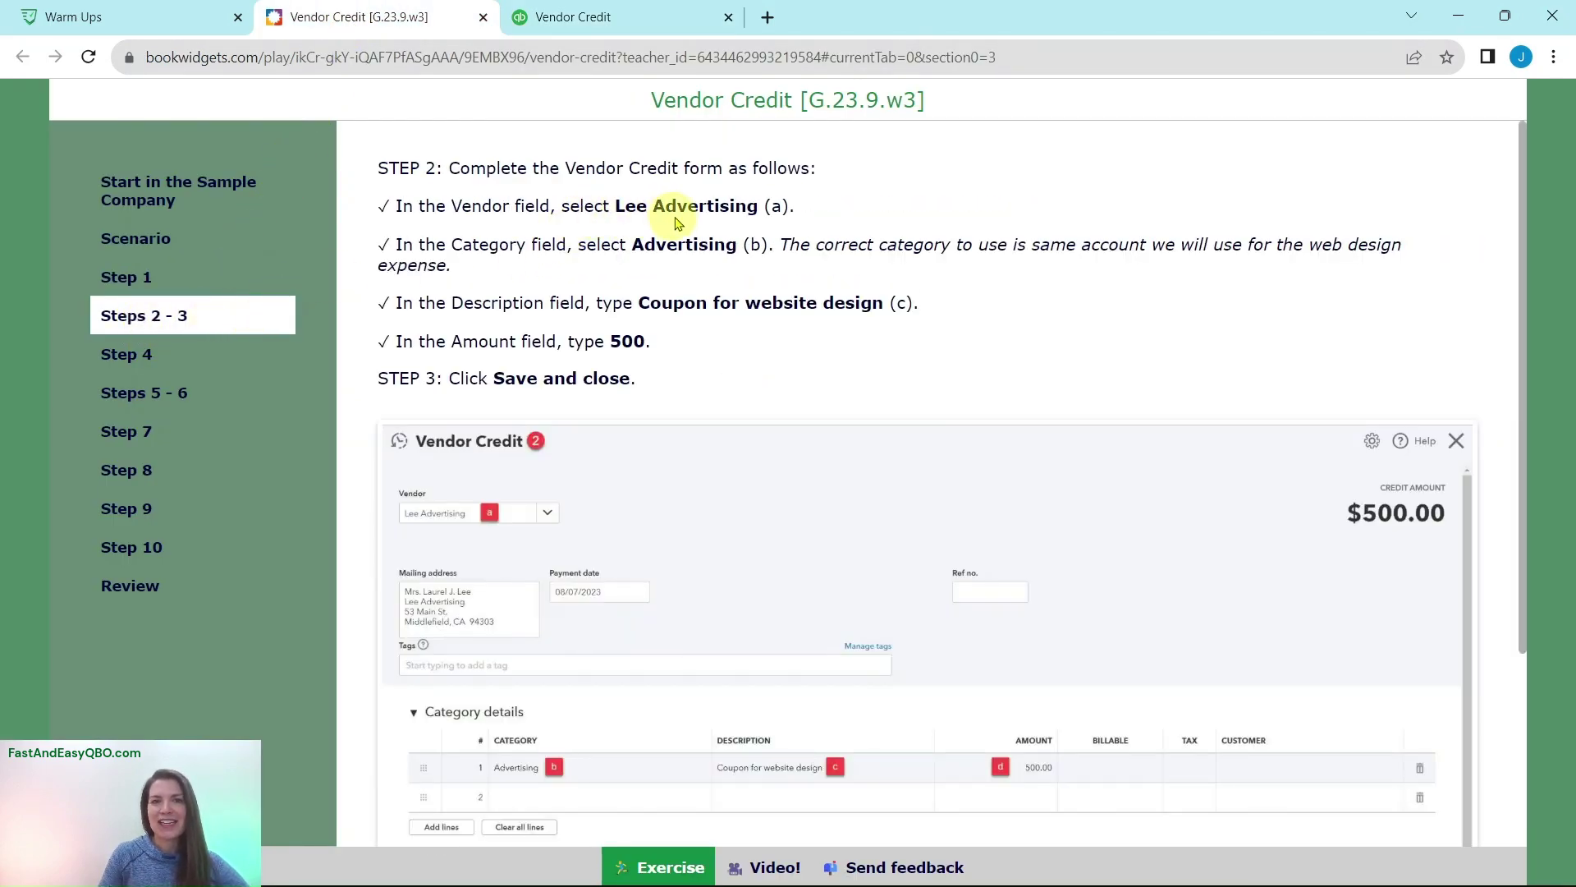
click(659, 18)
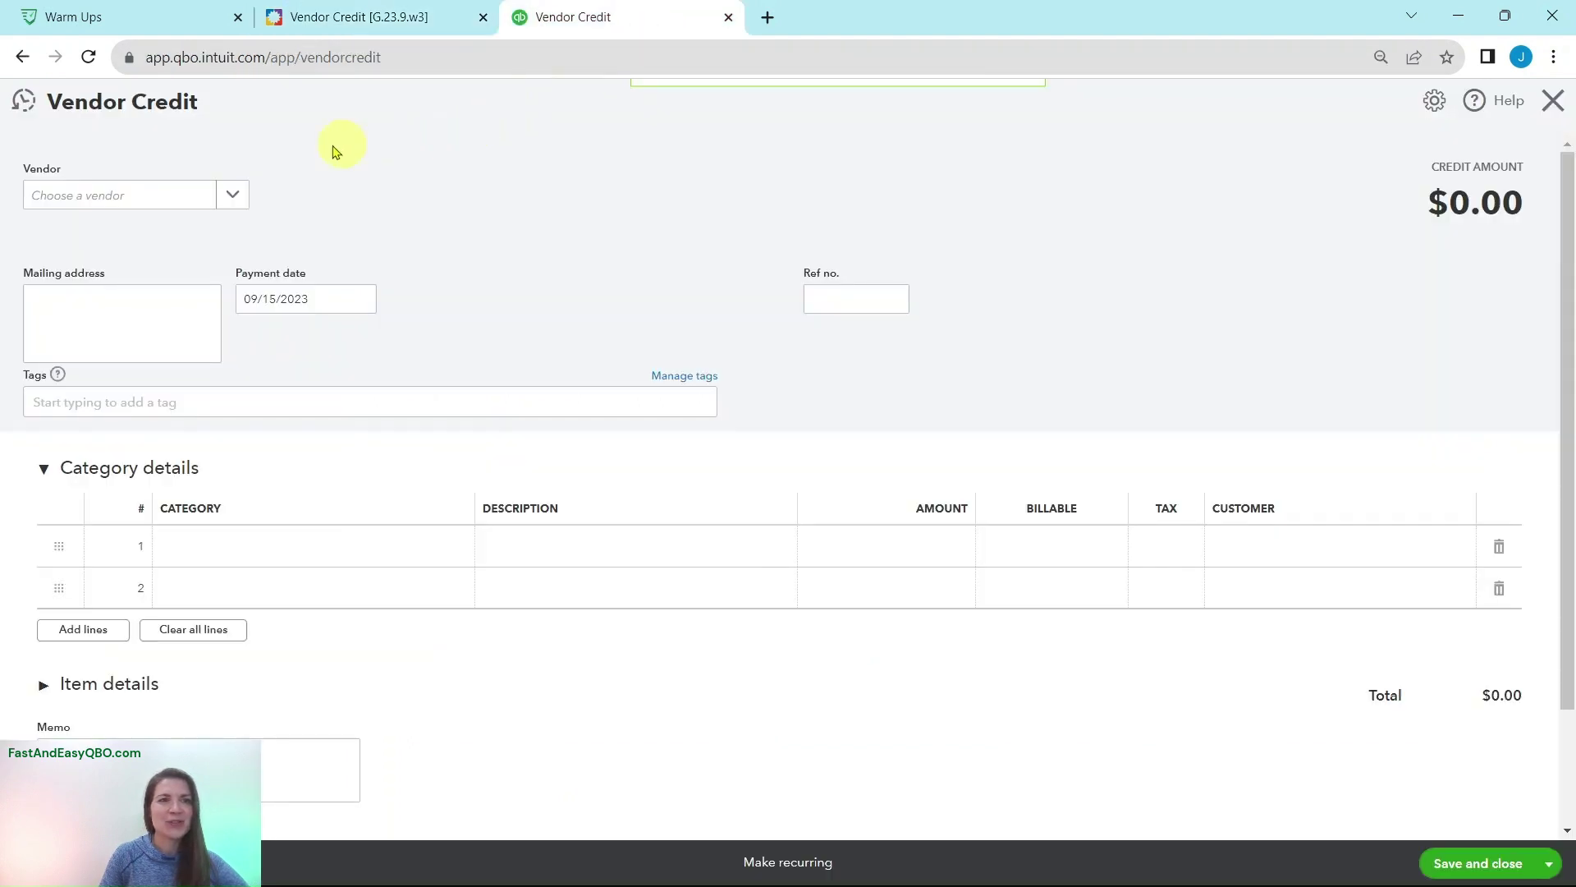
click(211, 195)
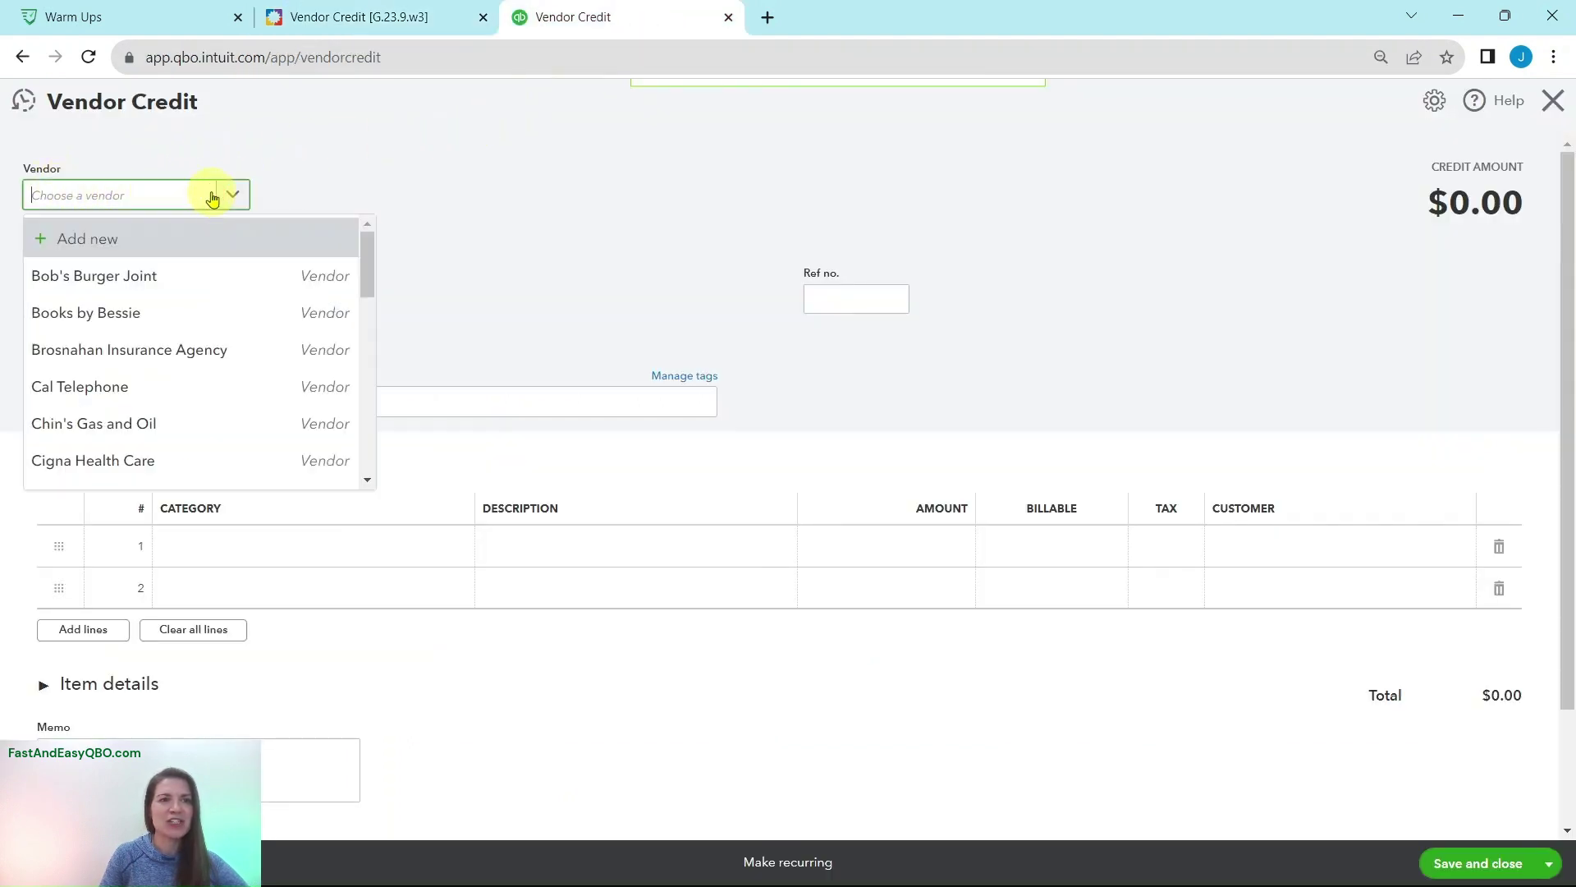
scroll(199, 313, down, 1)
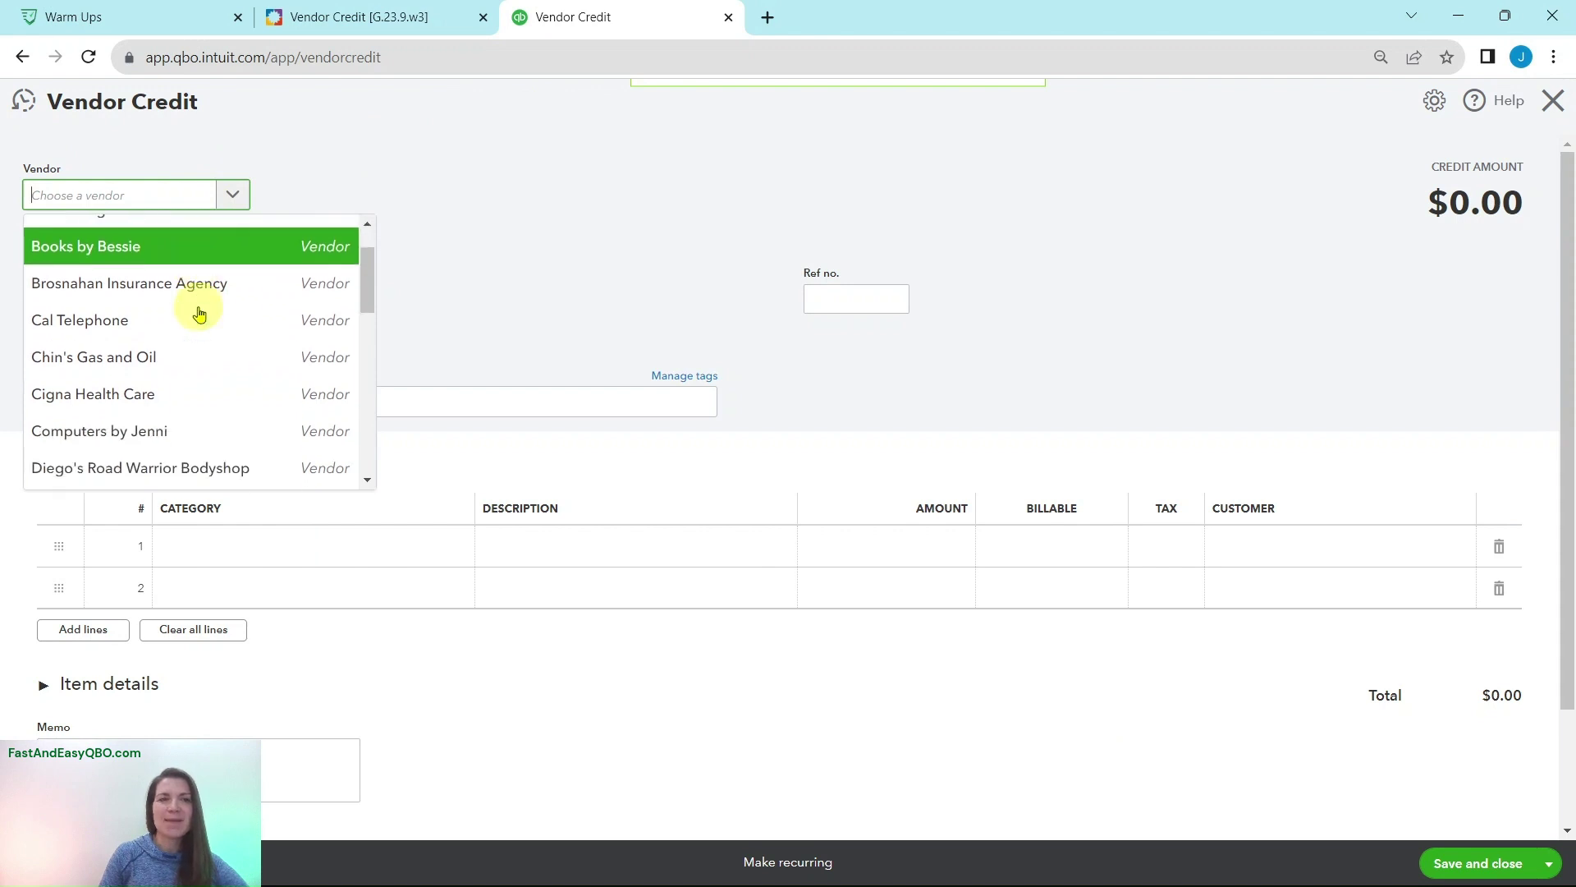
scroll(197, 312, down, 5)
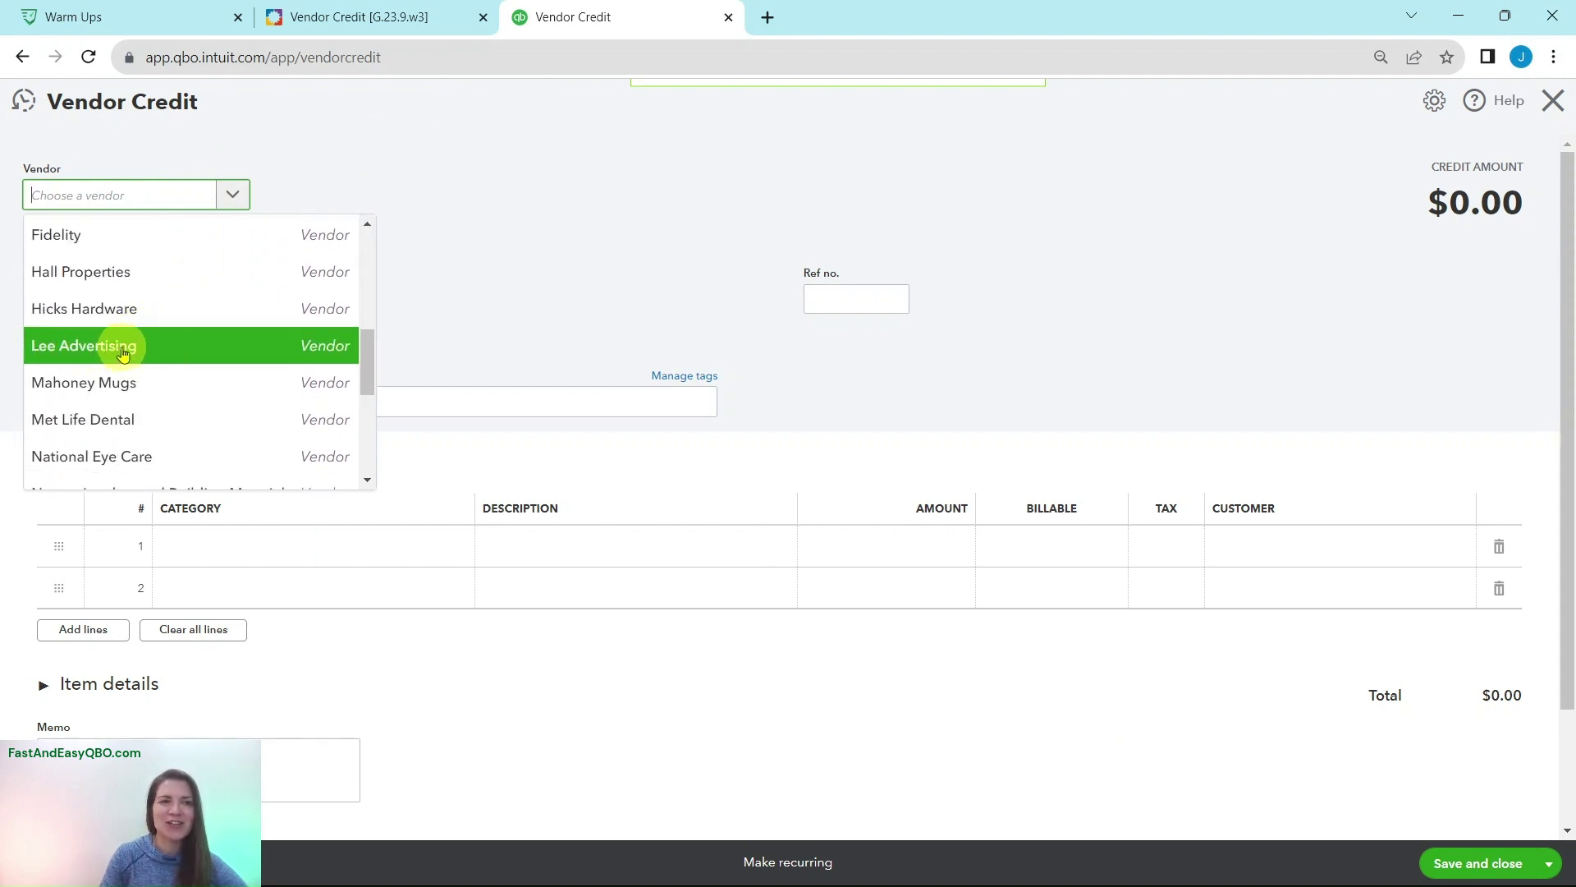
click(124, 348)
Step: Recheck the exercise instructions and set the category of the vendor credit's first line to Advertising
click(405, 17)
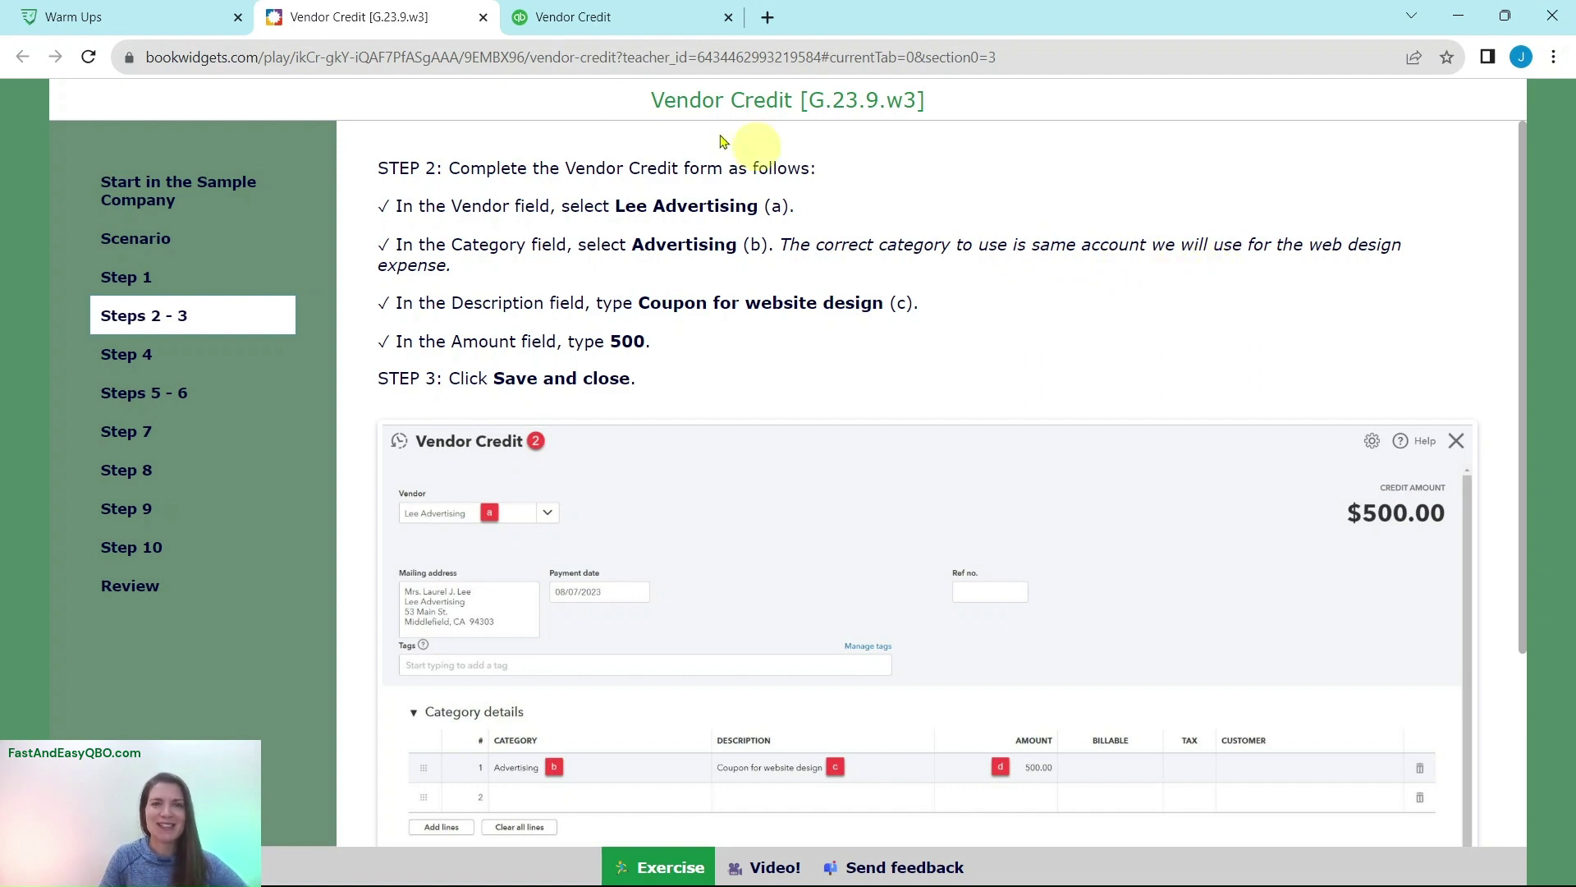
click(579, 25)
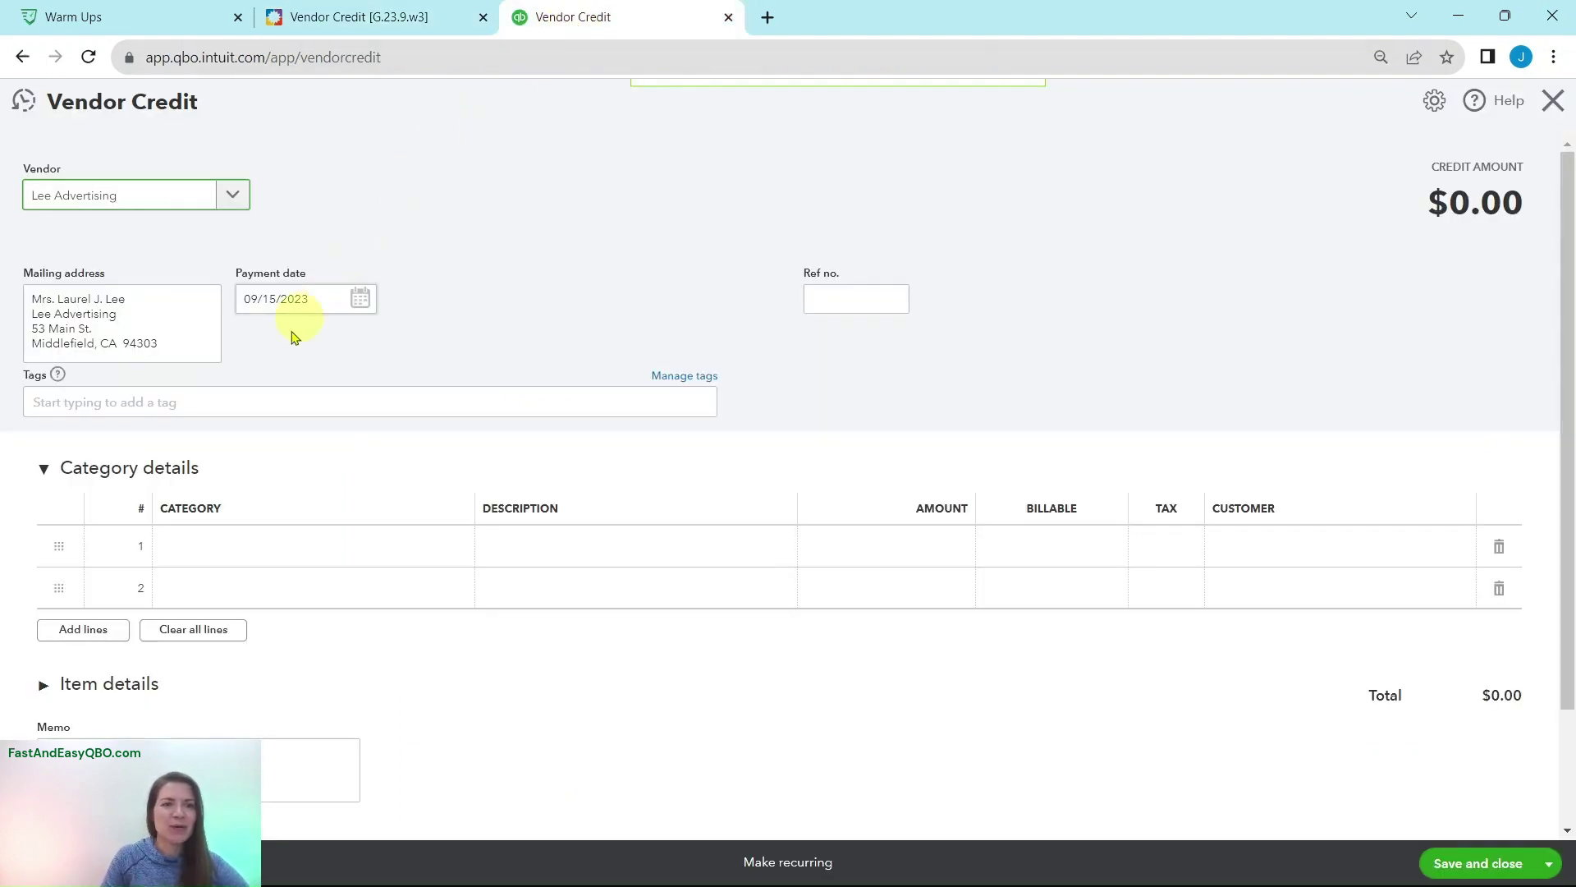
click(211, 548)
click(212, 550)
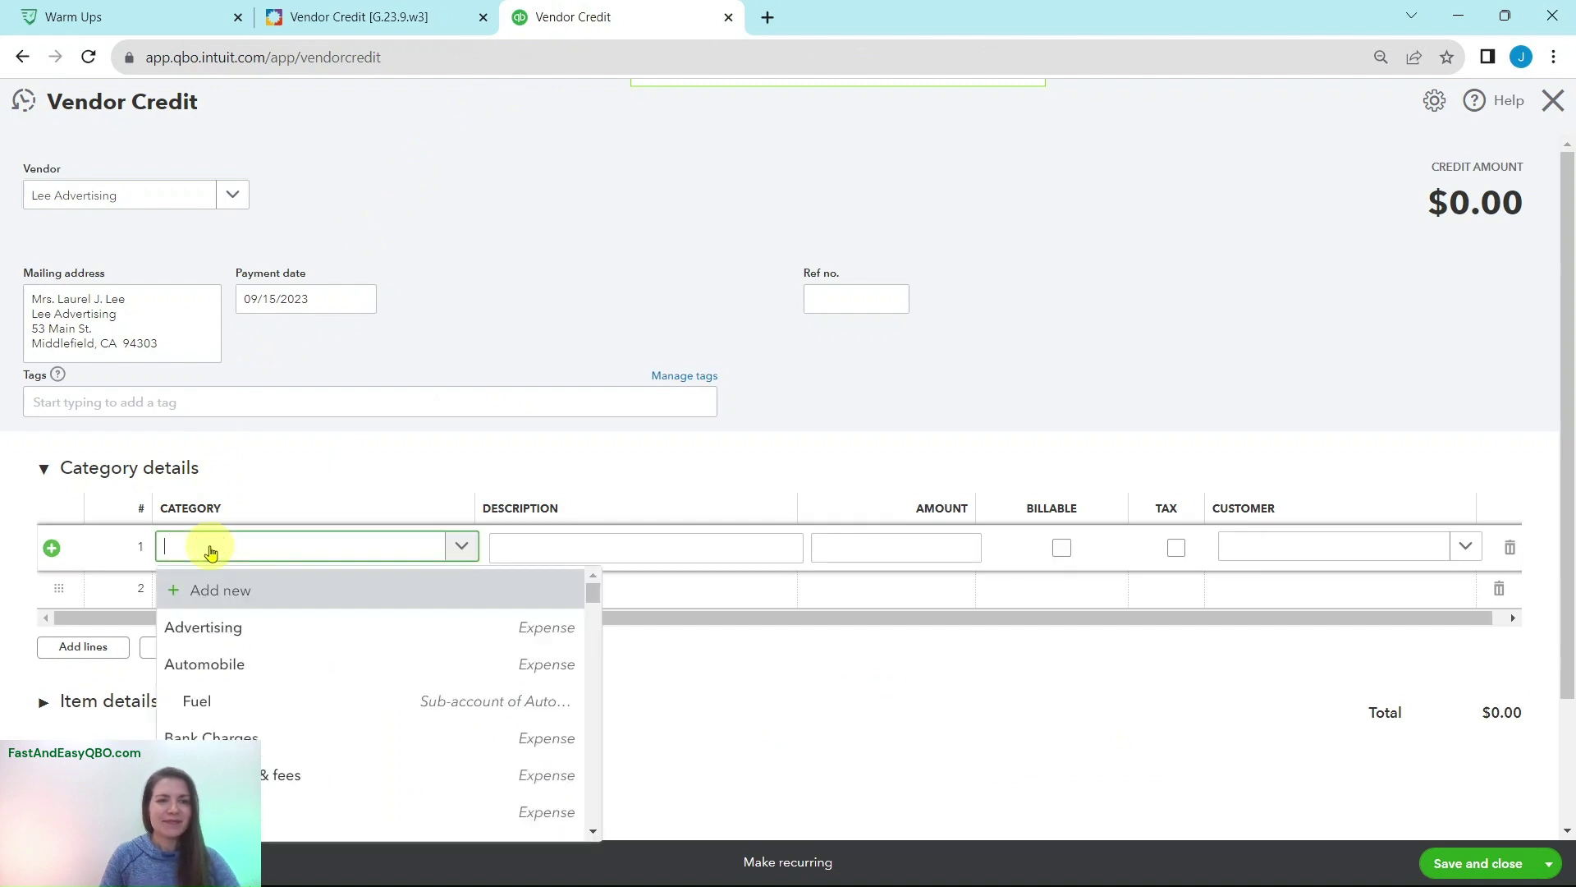
click(207, 628)
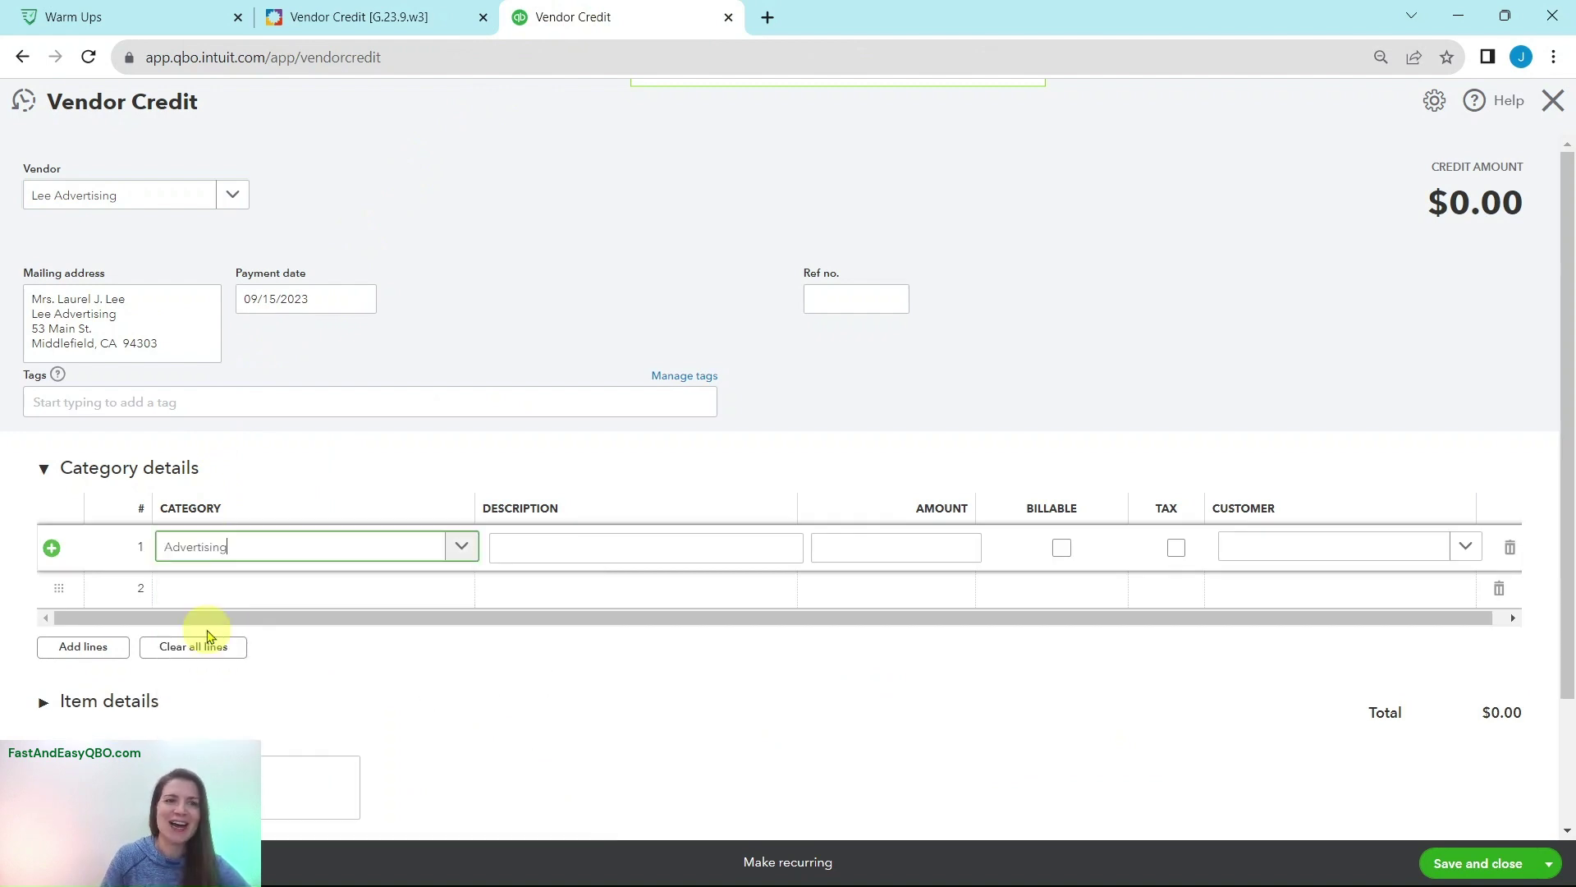
Step: Look up the required description in the exercise and enter "Coupon for website design" on the vendor credit's first line
click(358, 11)
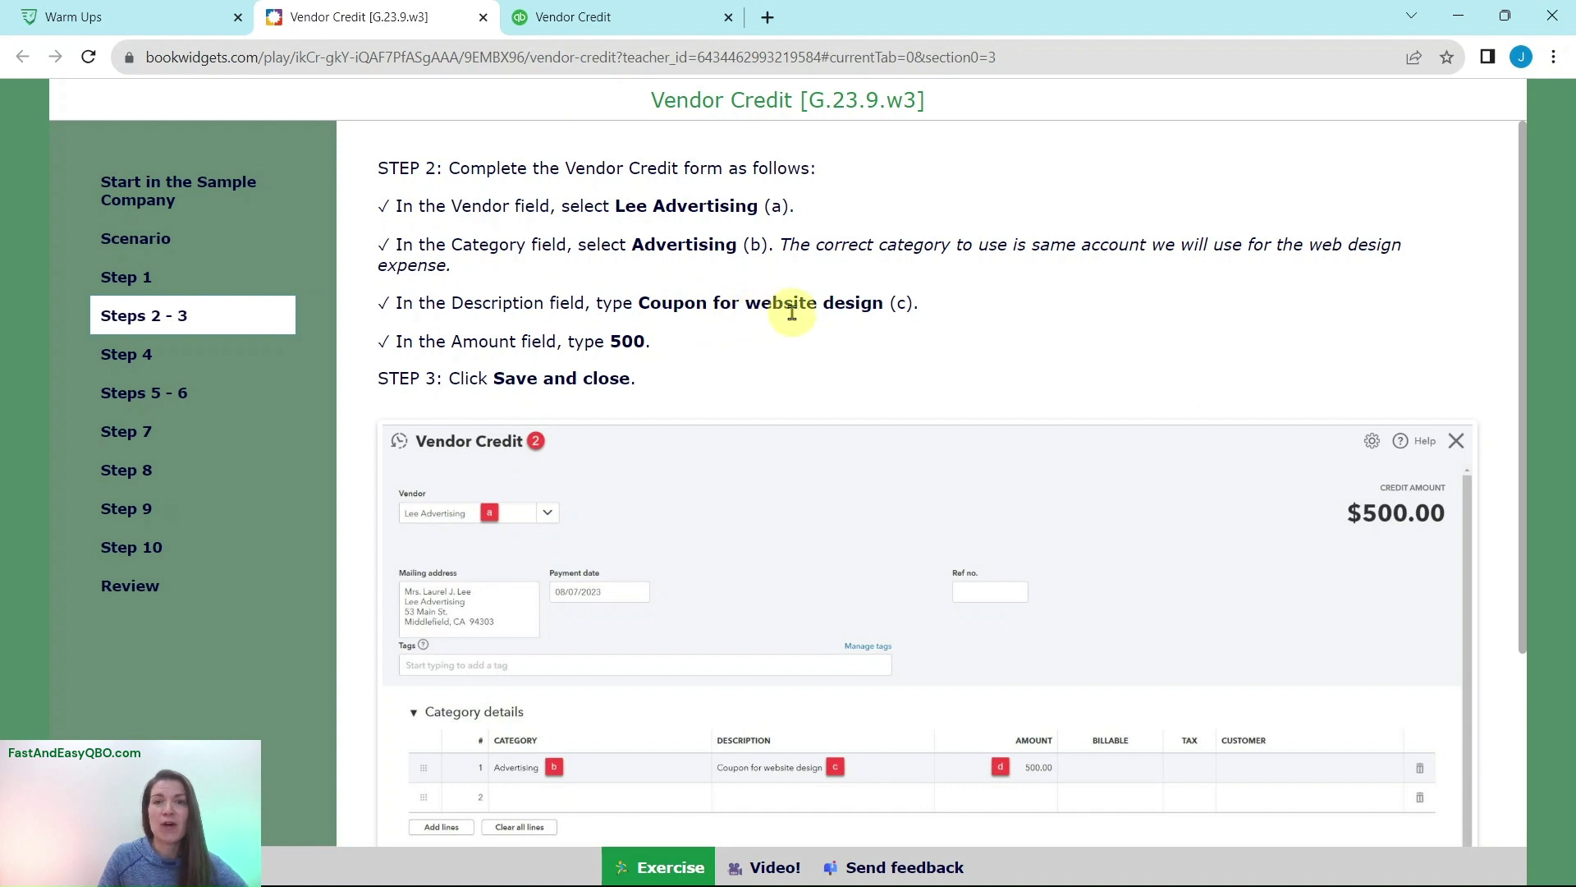
click(627, 30)
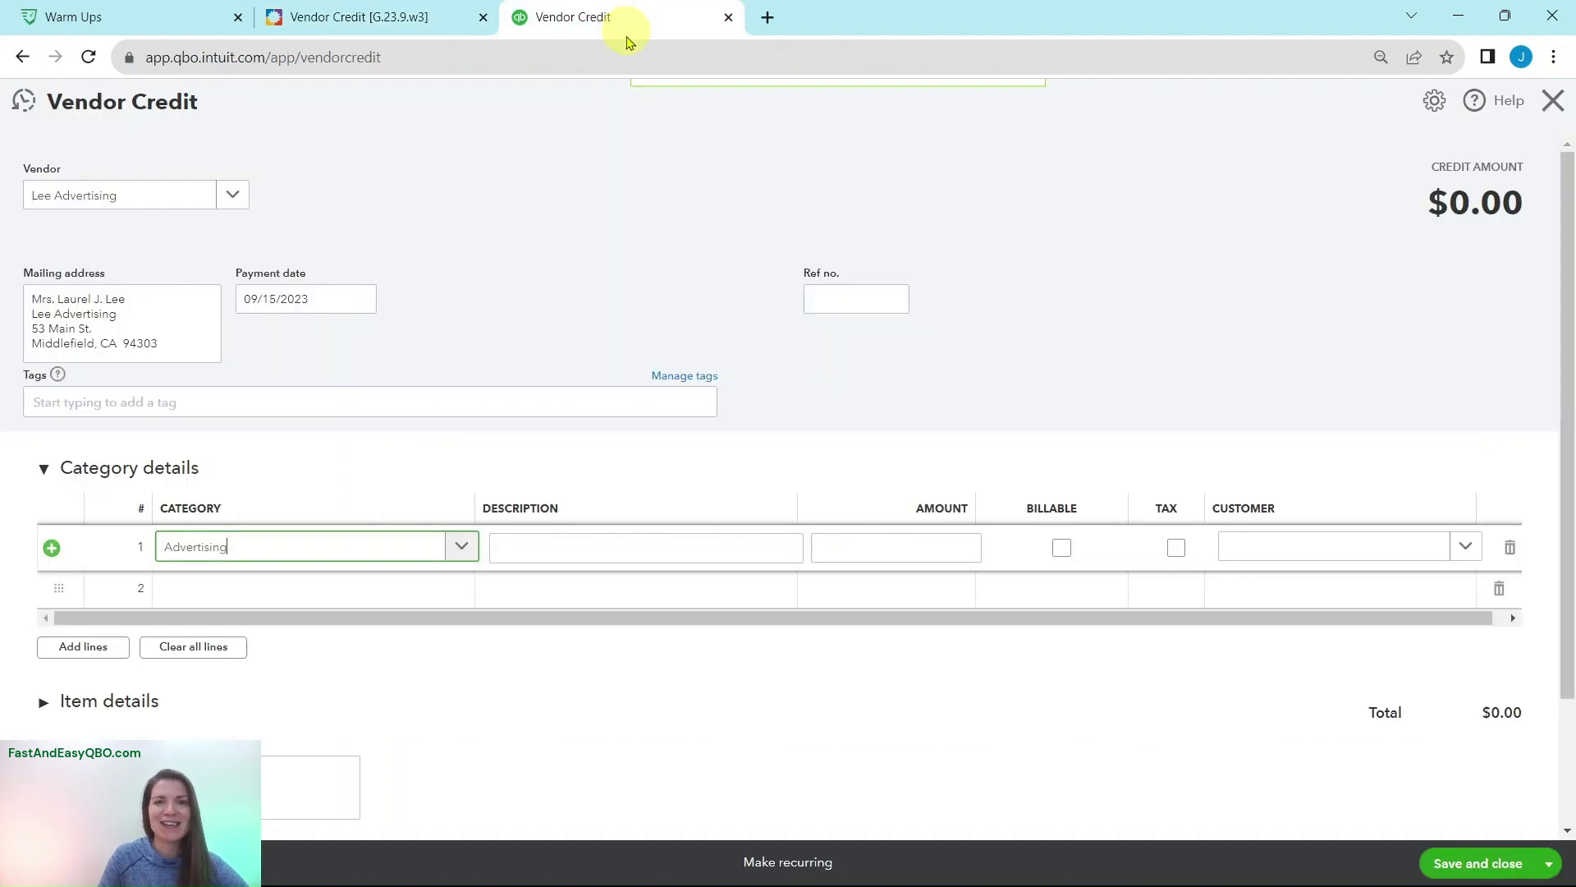
click(591, 545)
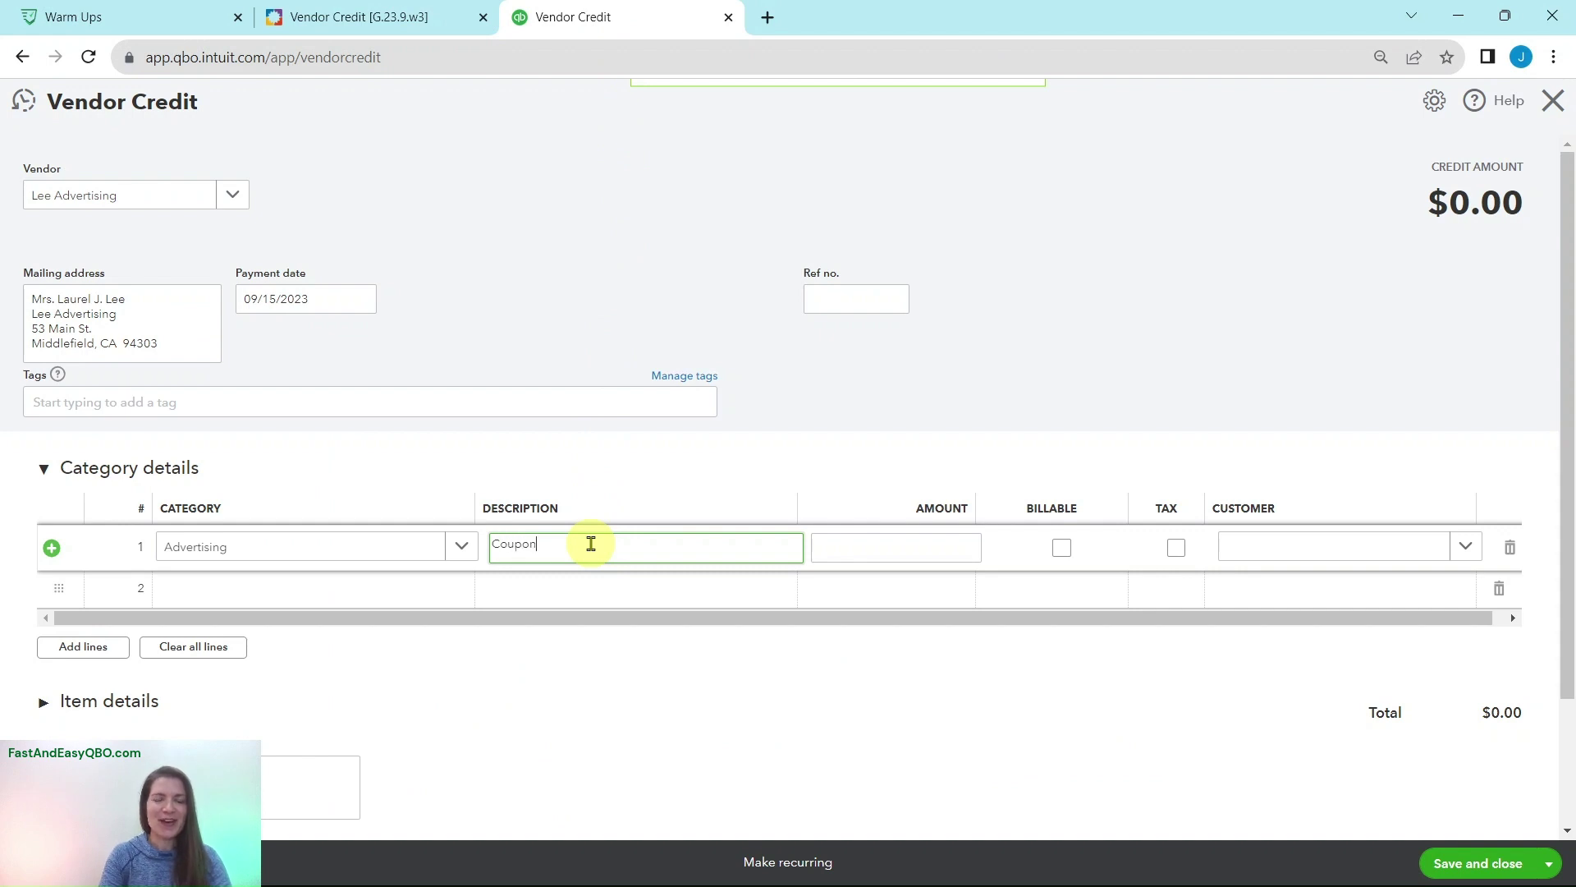
text(Coupon for webs)
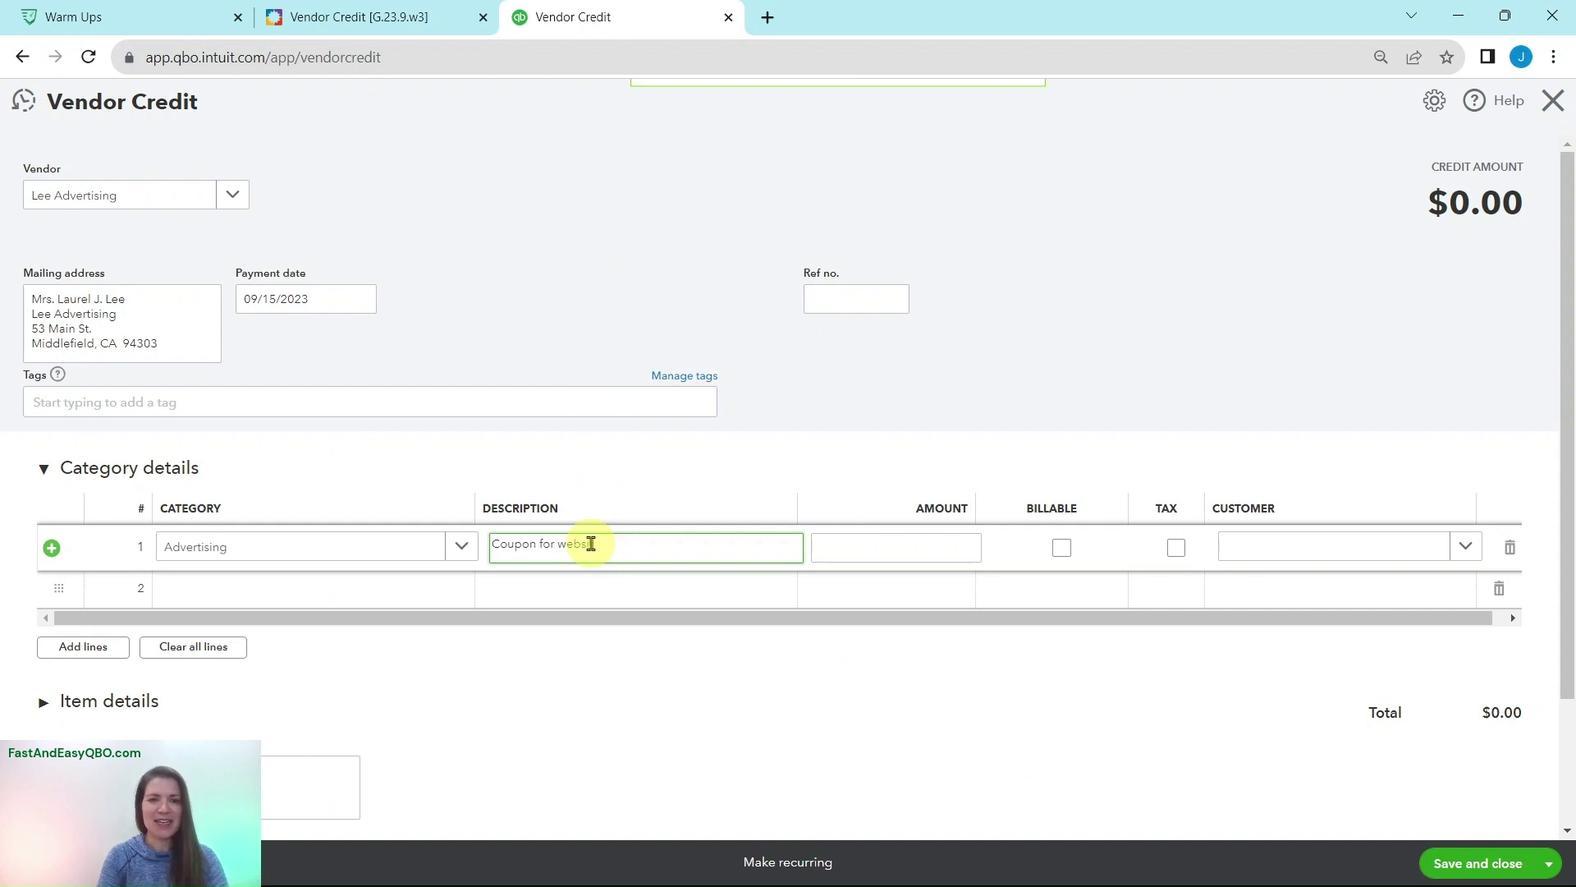
text(ite design)
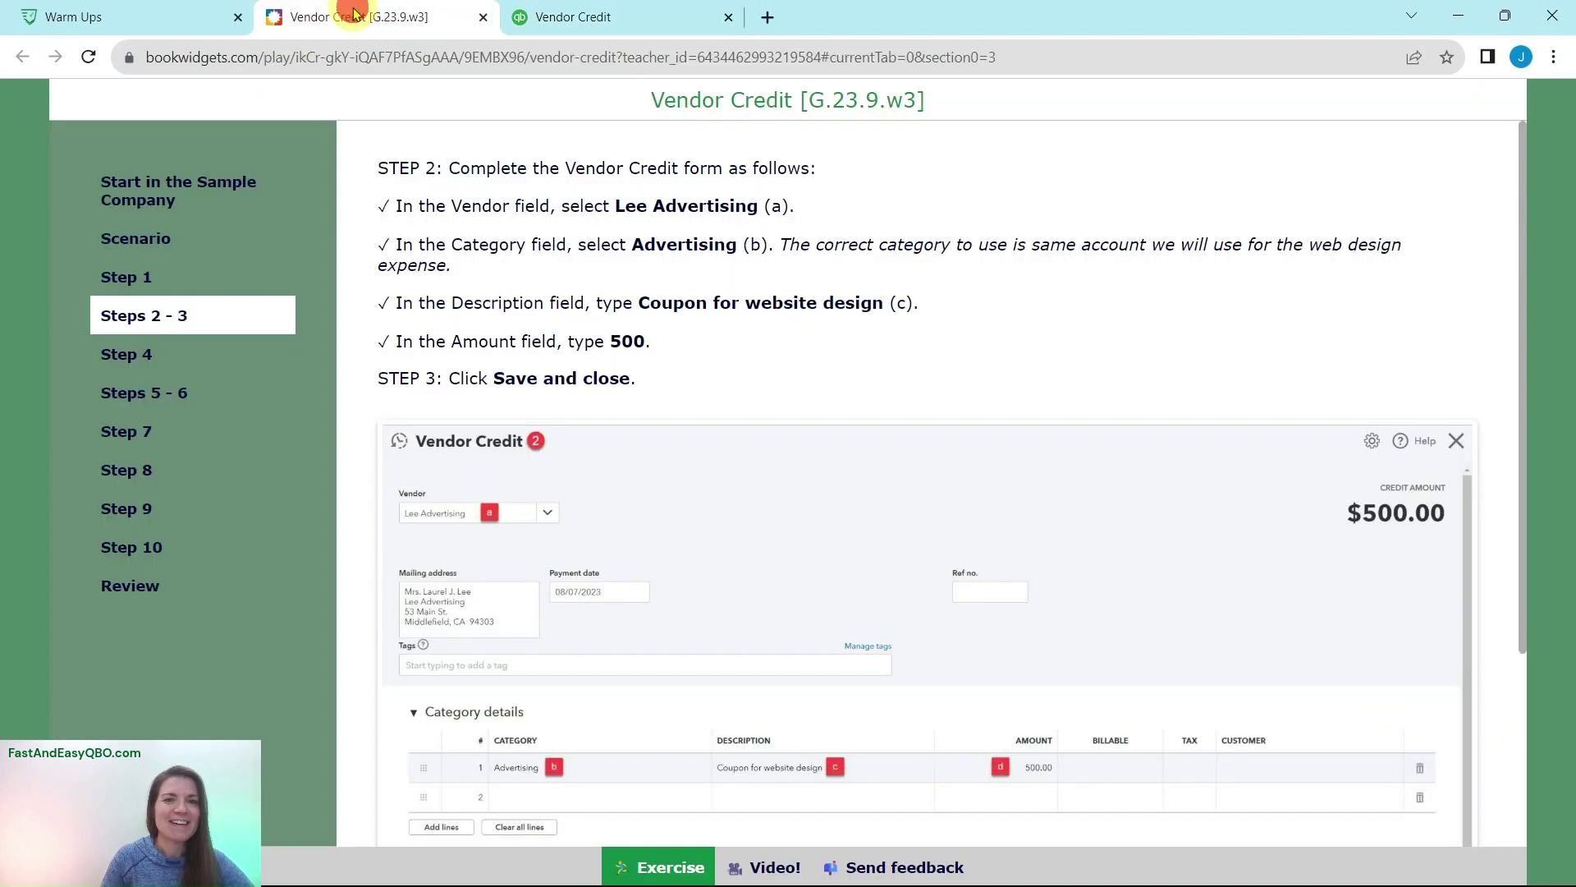
Step: Check the amount in the exercise, enter 500 on the first line, and save and close the vendor credit
click(361, 18)
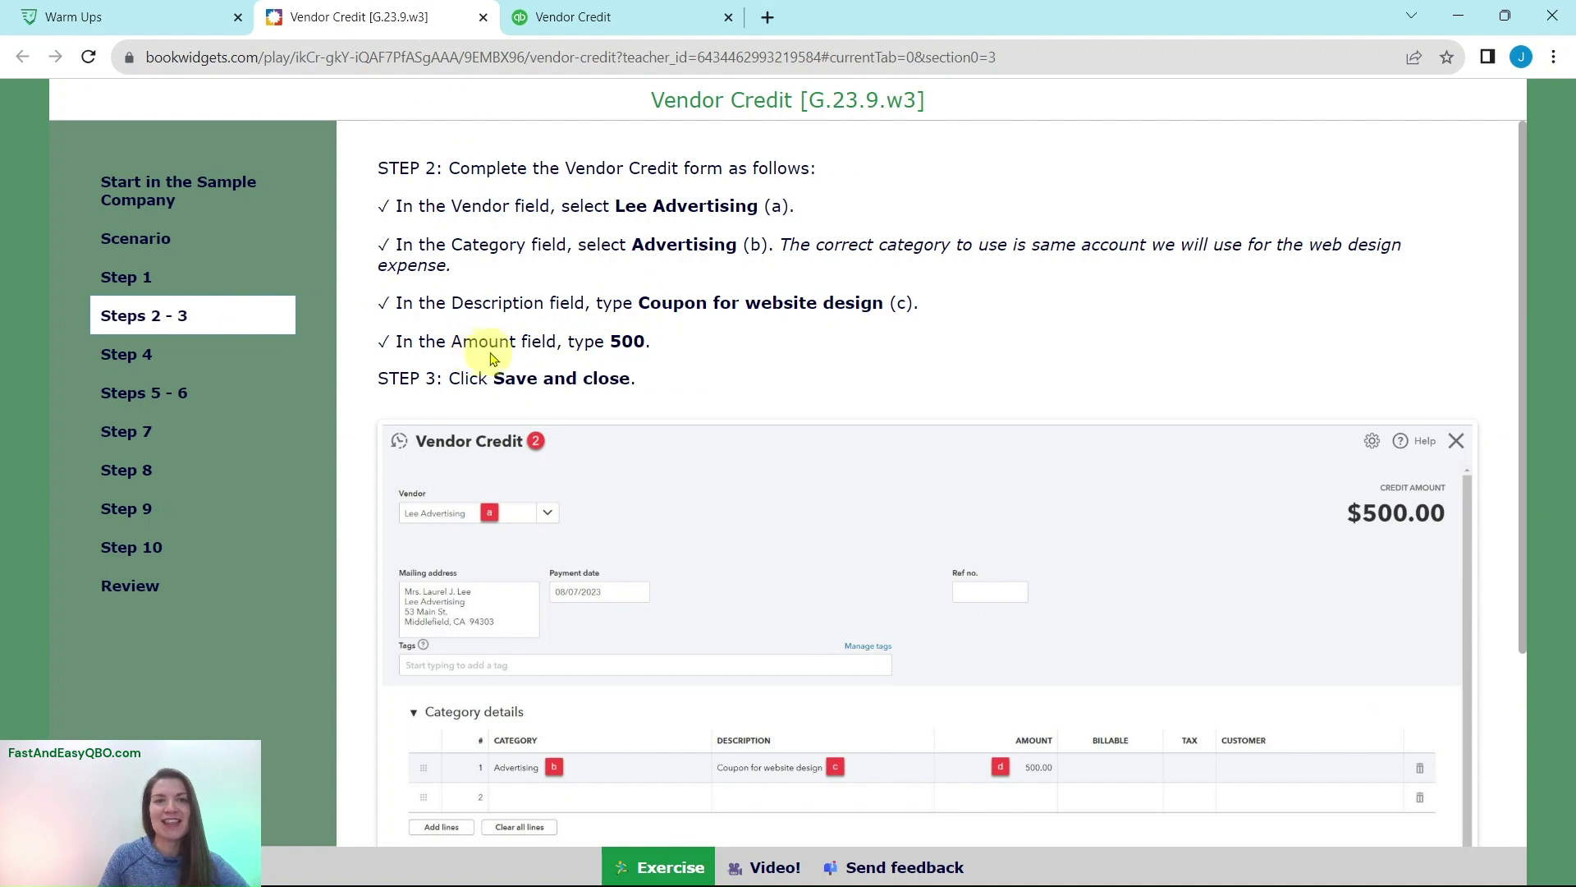
click(589, 18)
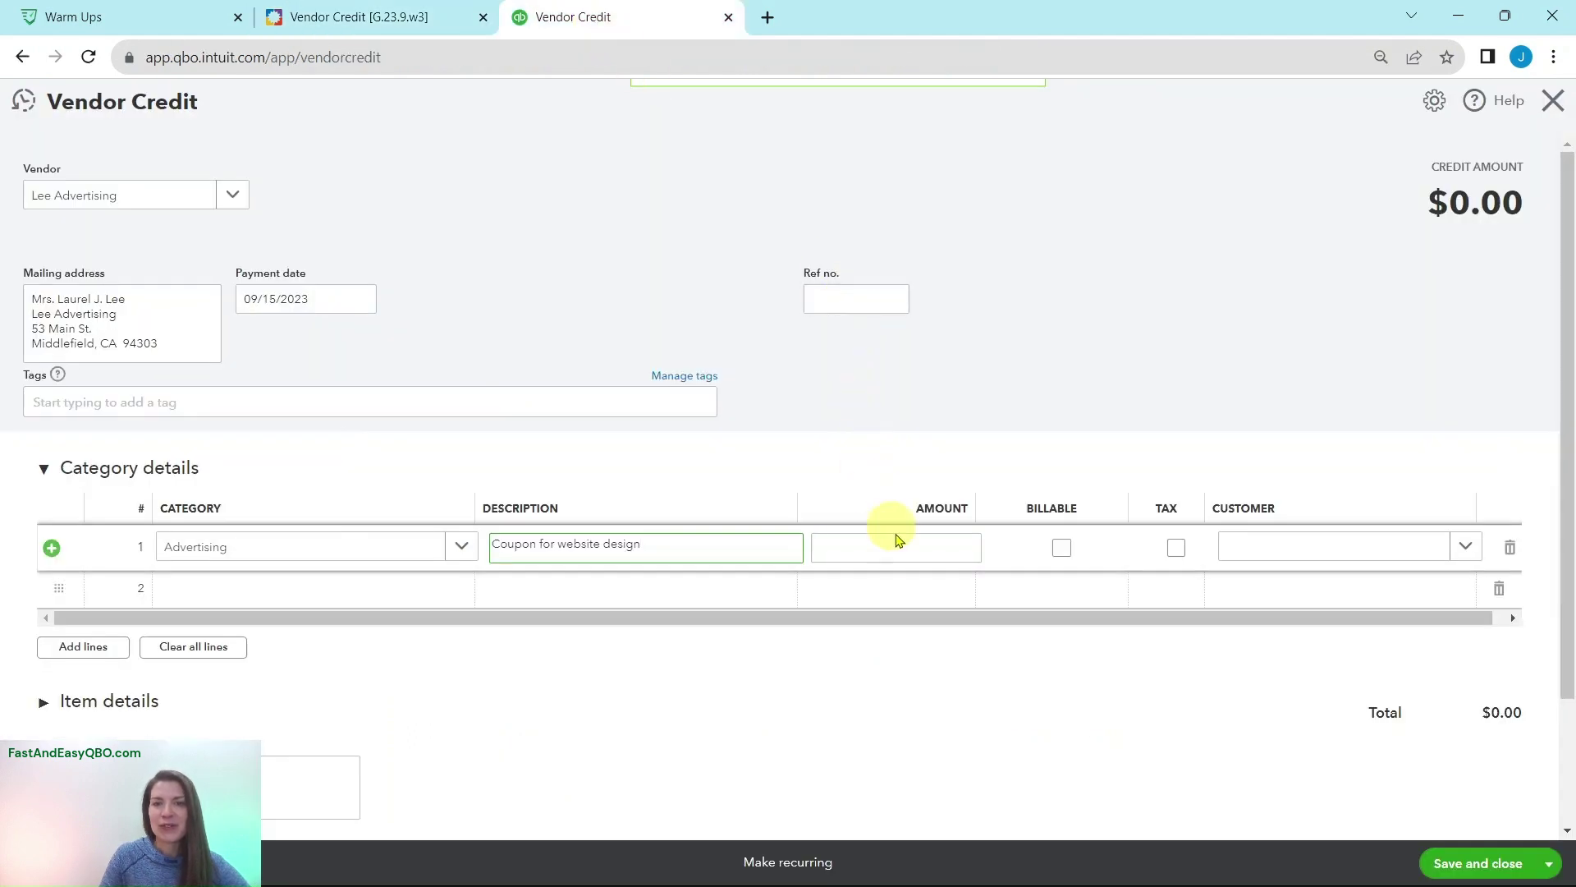
click(924, 548)
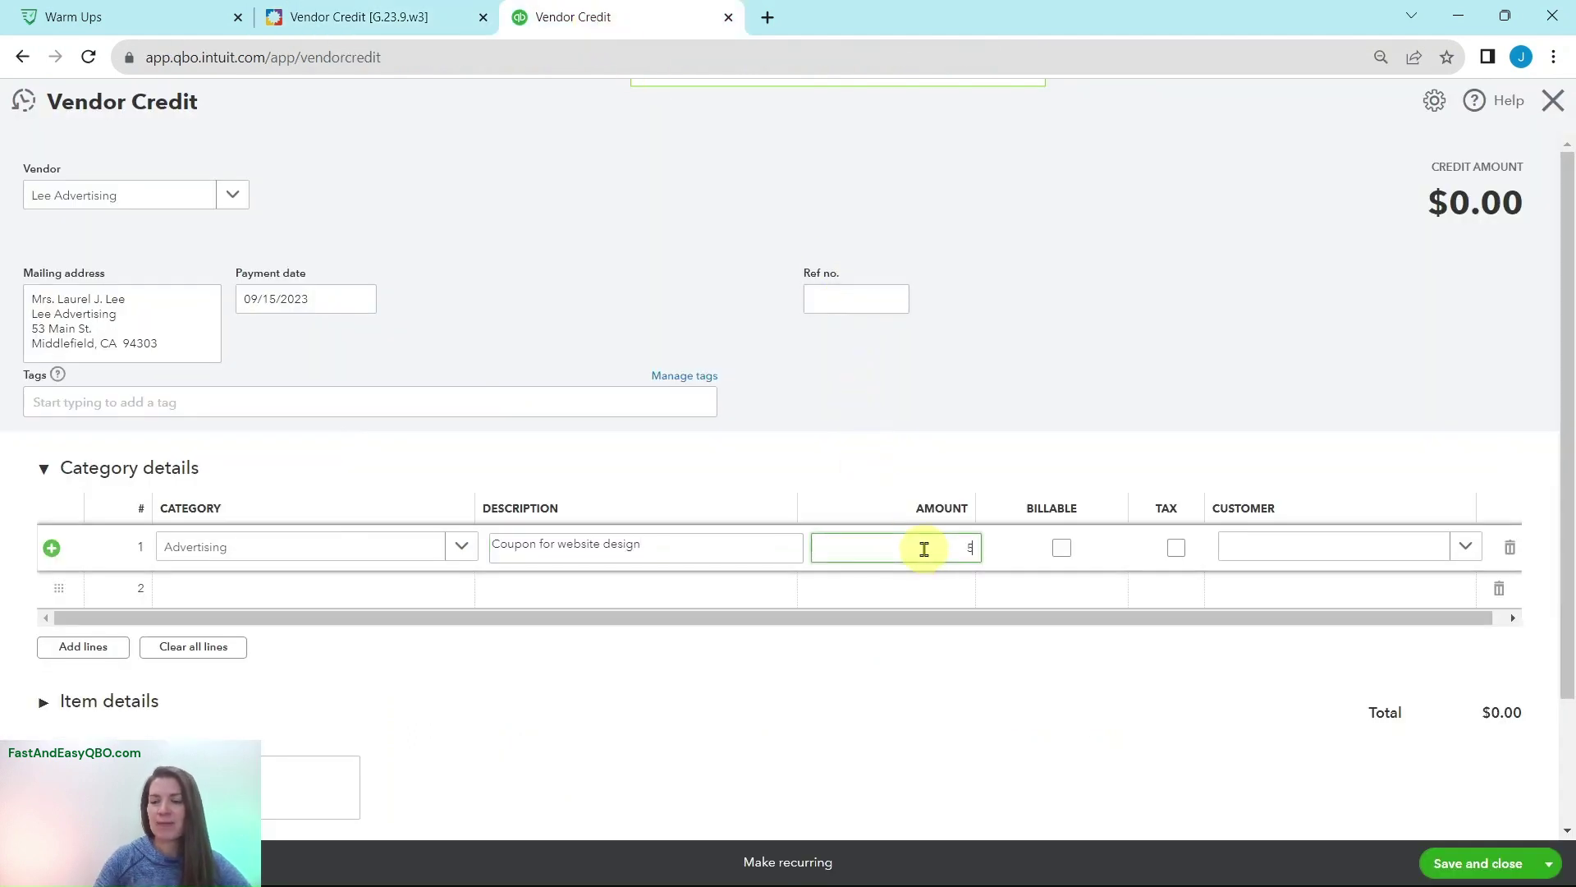
key(Tab)
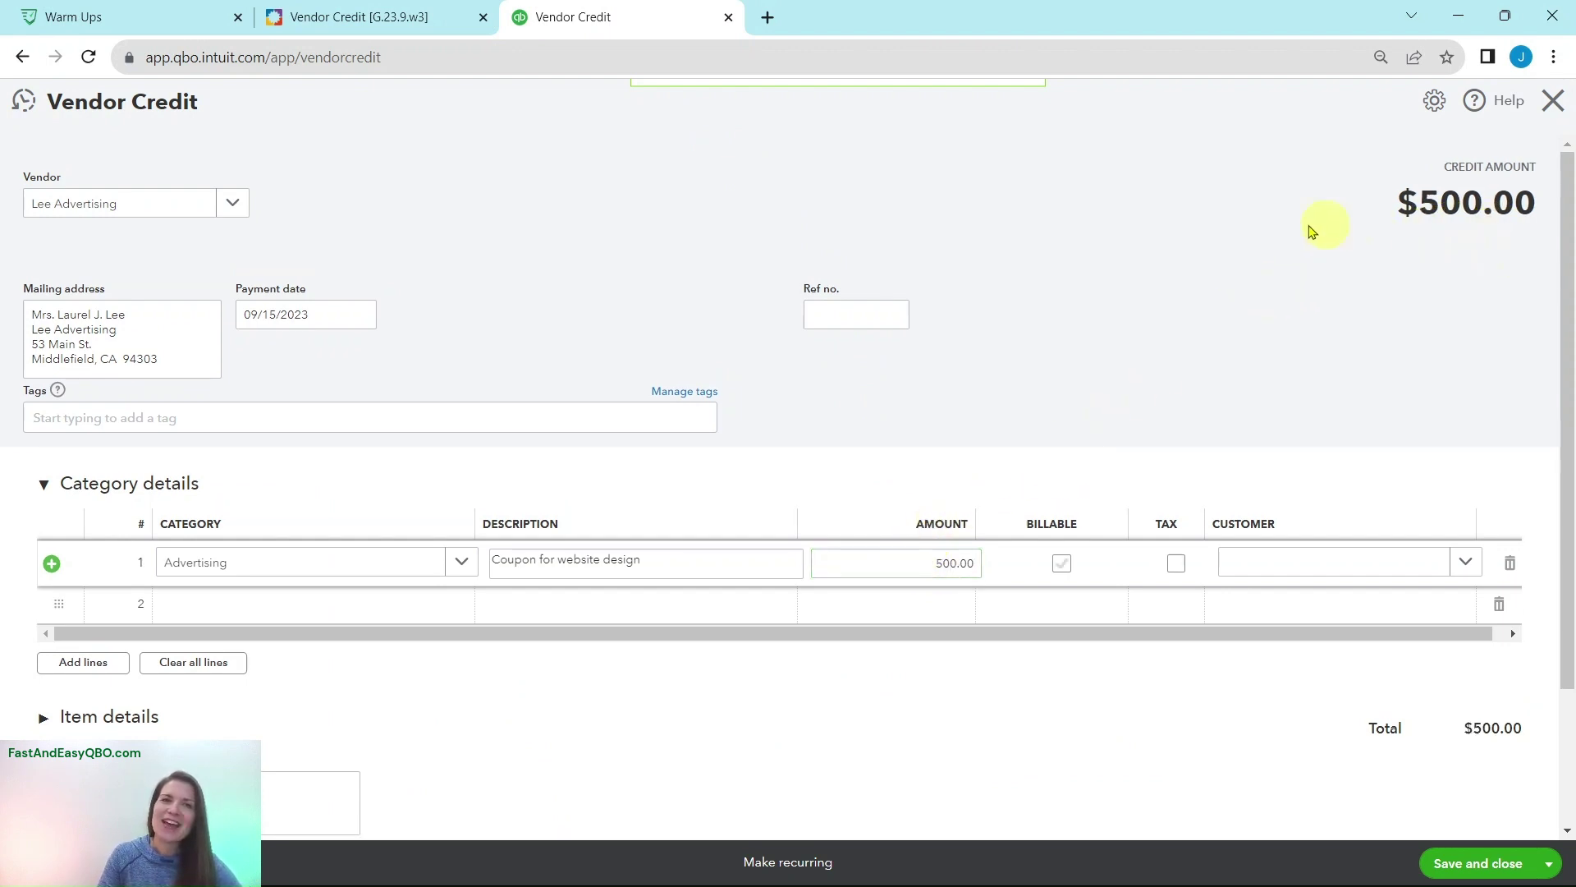
click(1478, 864)
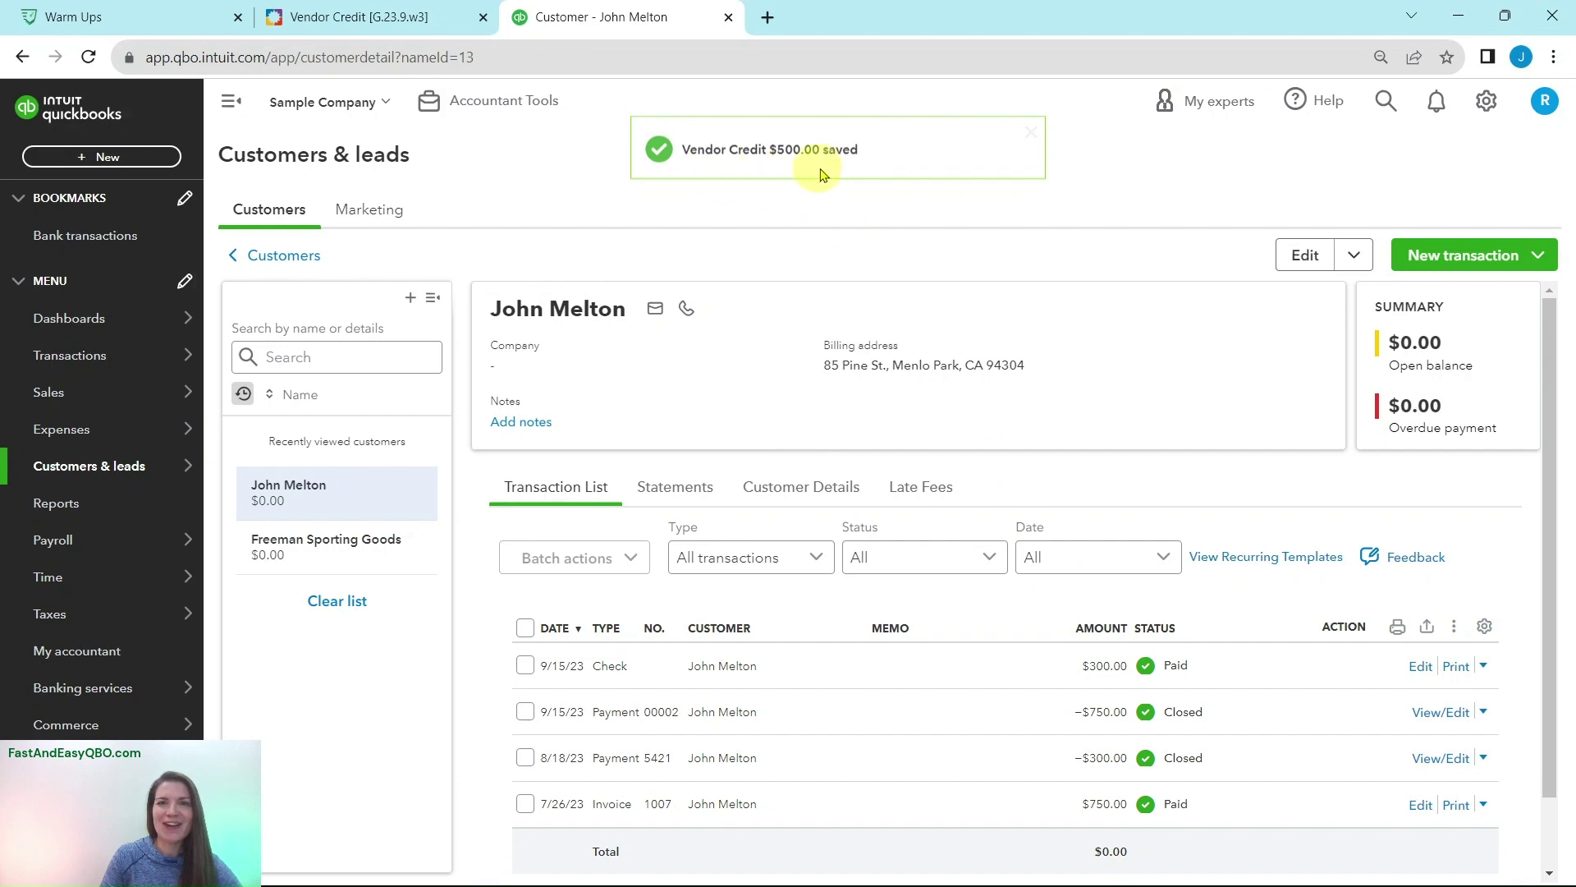
Step: Consult Step 4 of the Vendor Credit exercise and start a new bill in QuickBooks
click(399, 18)
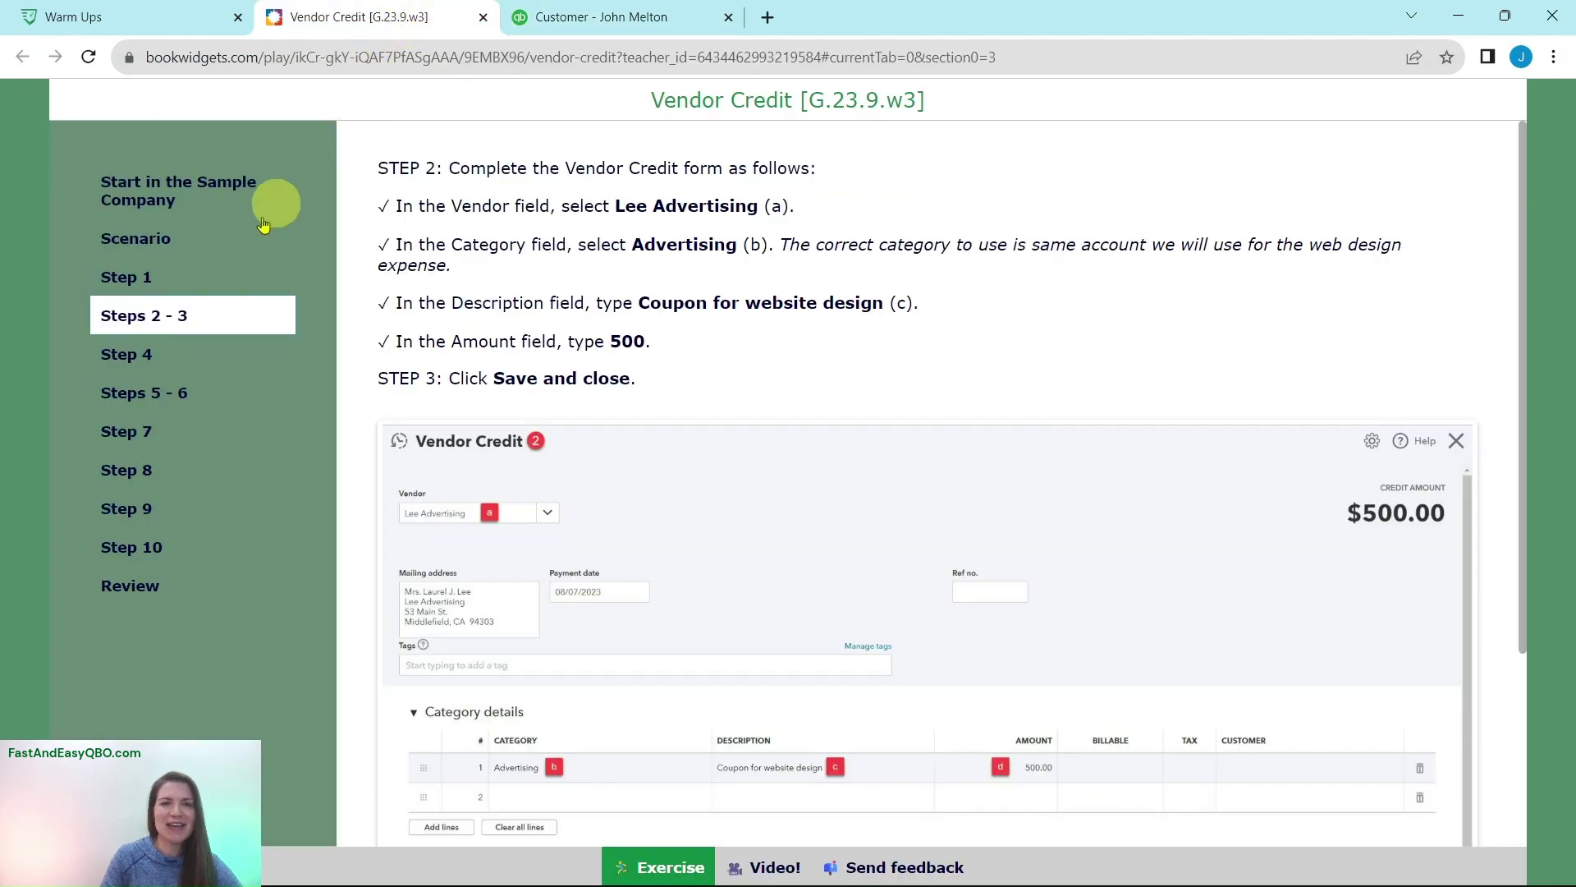
click(126, 358)
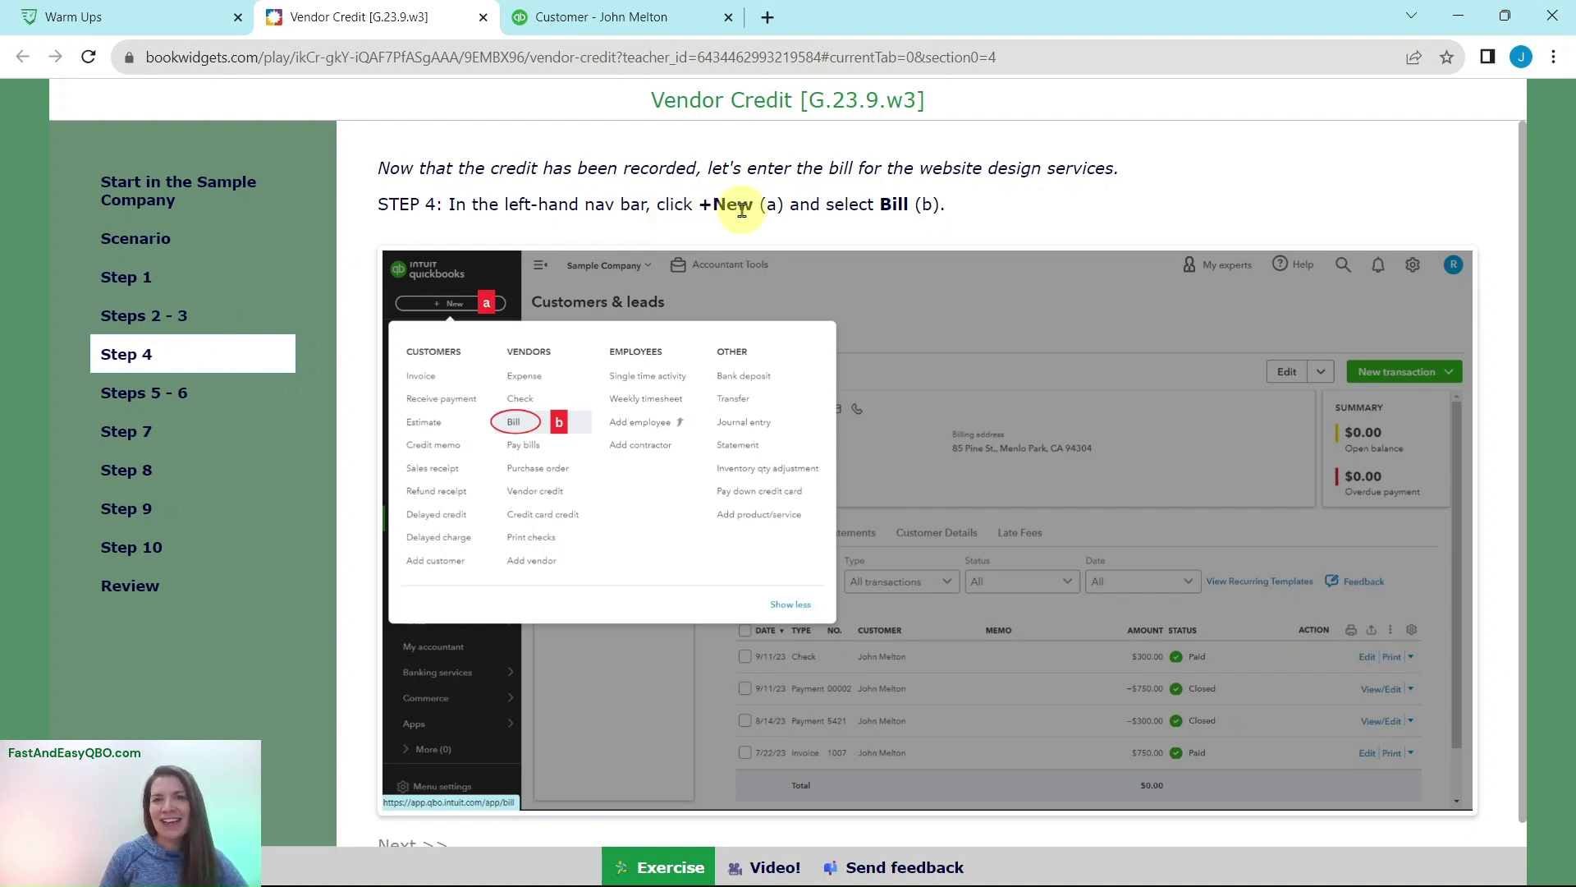
click(612, 25)
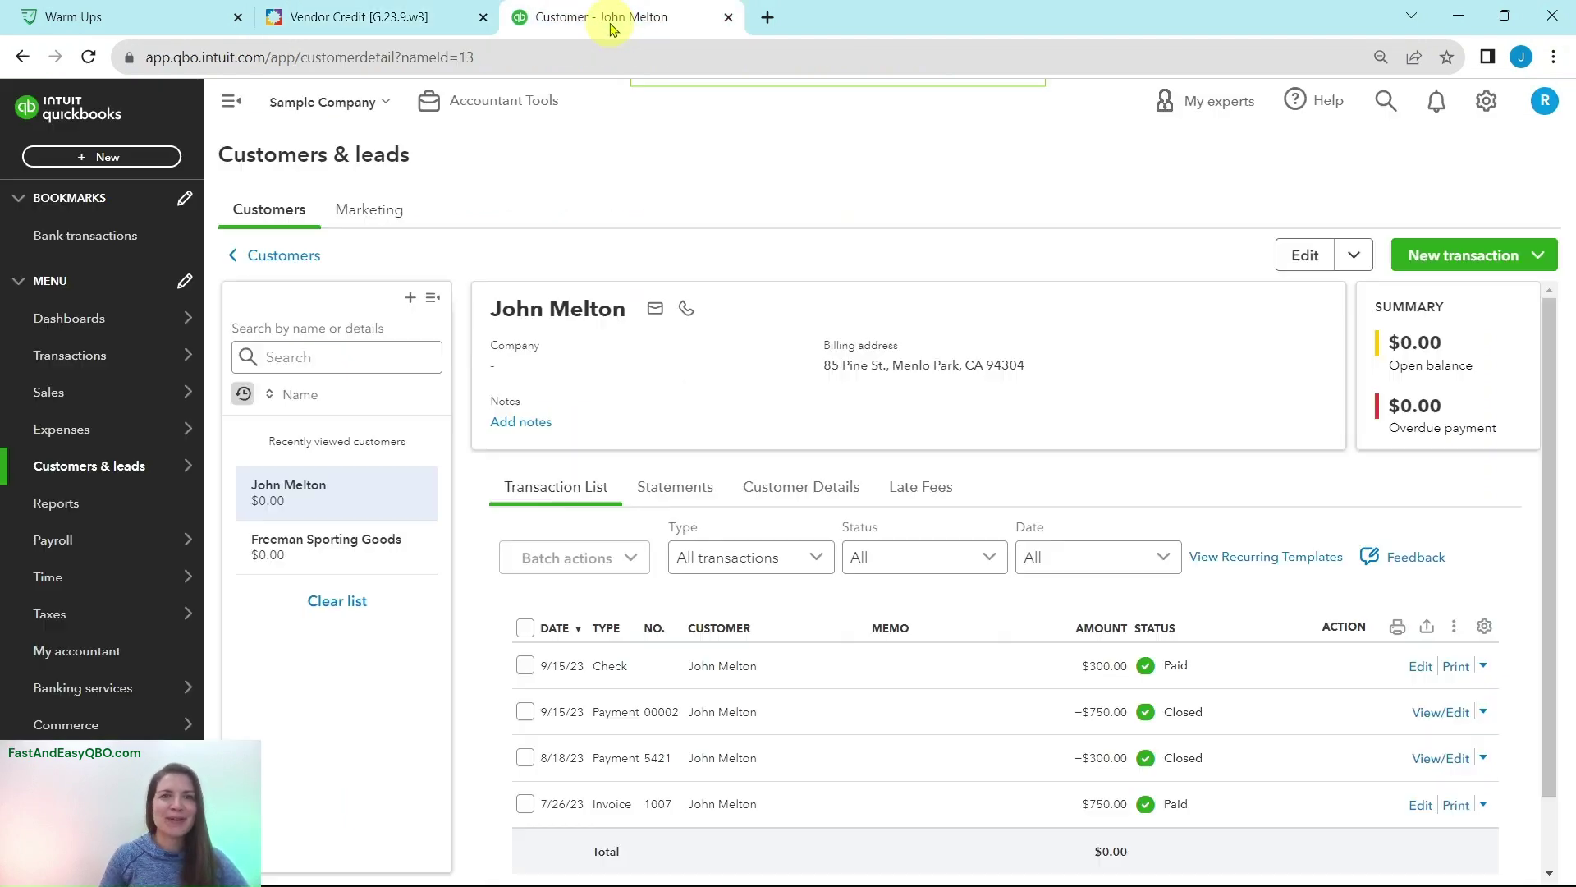
click(117, 161)
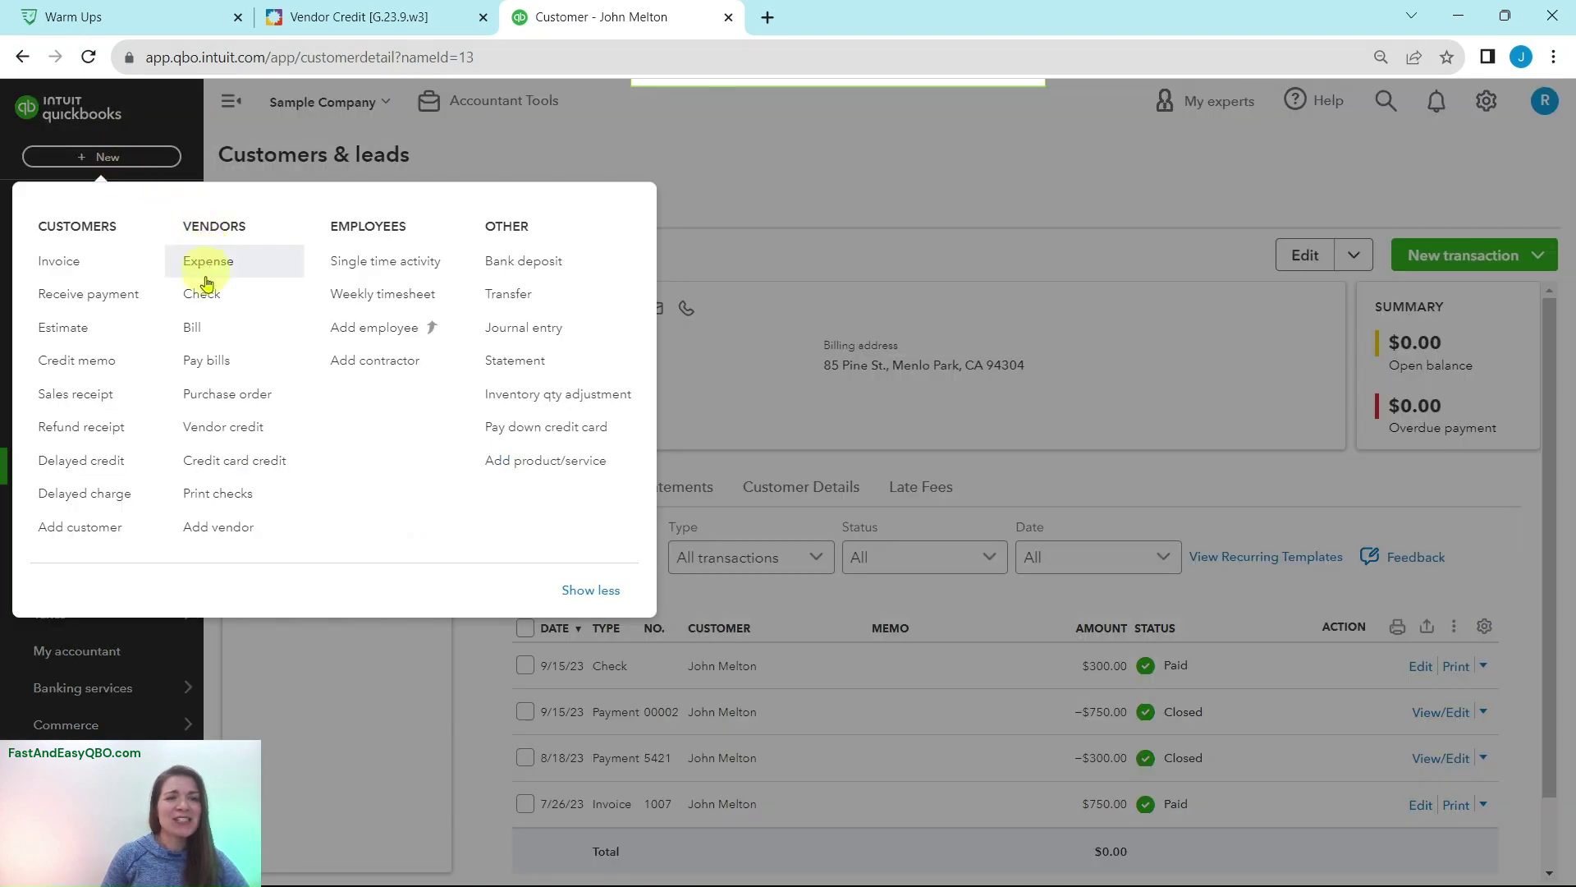
click(224, 330)
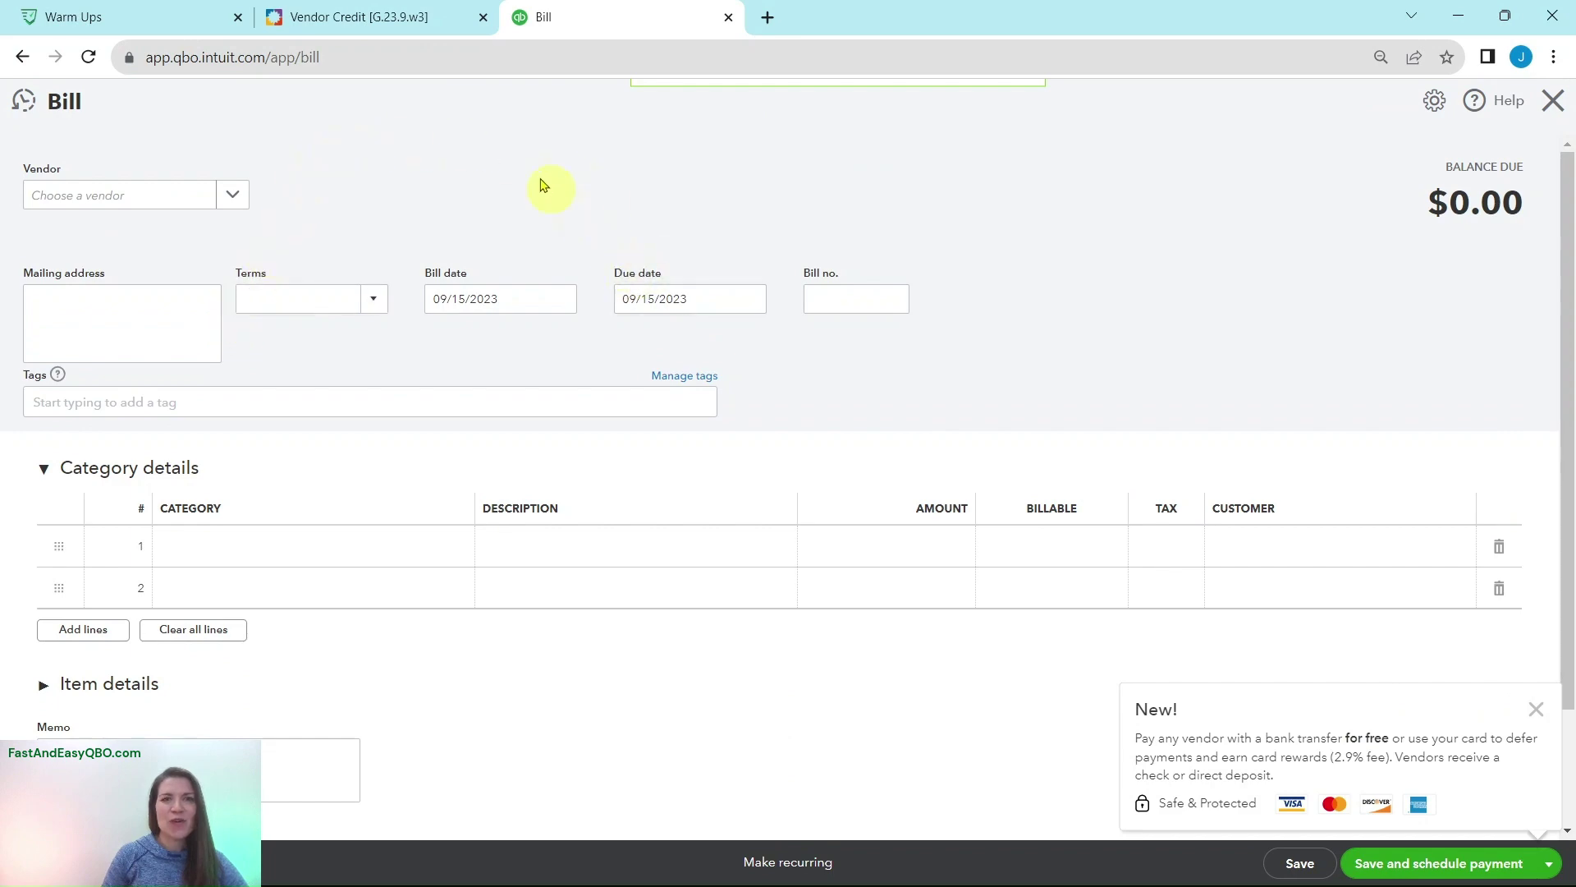
Step: Consult Steps 5 - 6 of the exercise and choose Lee Advertising as the vendor on the bill
click(389, 22)
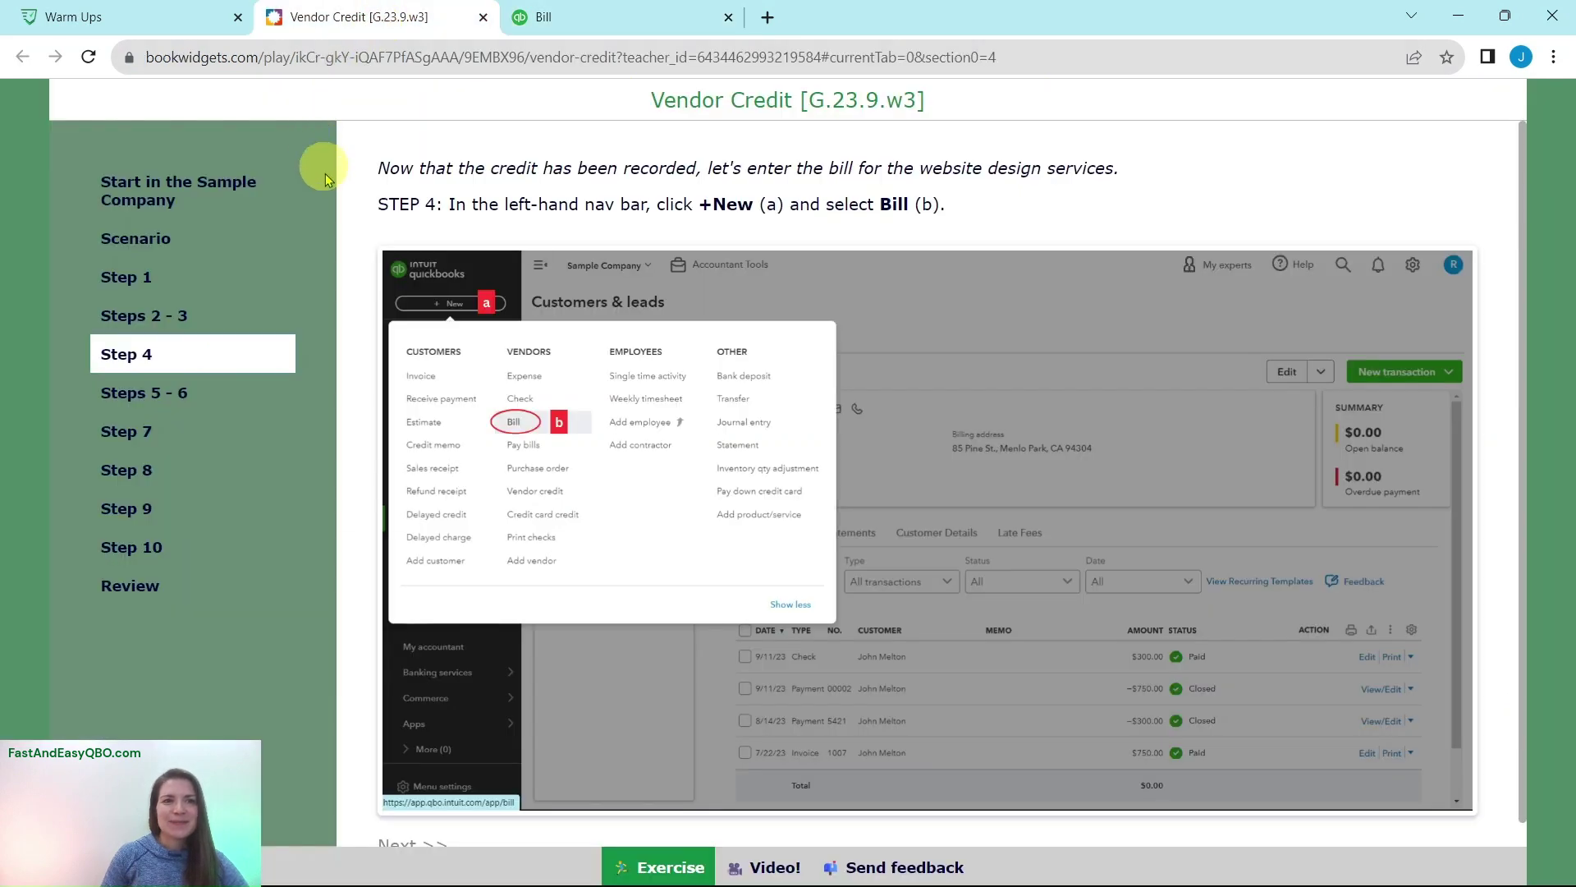
click(155, 393)
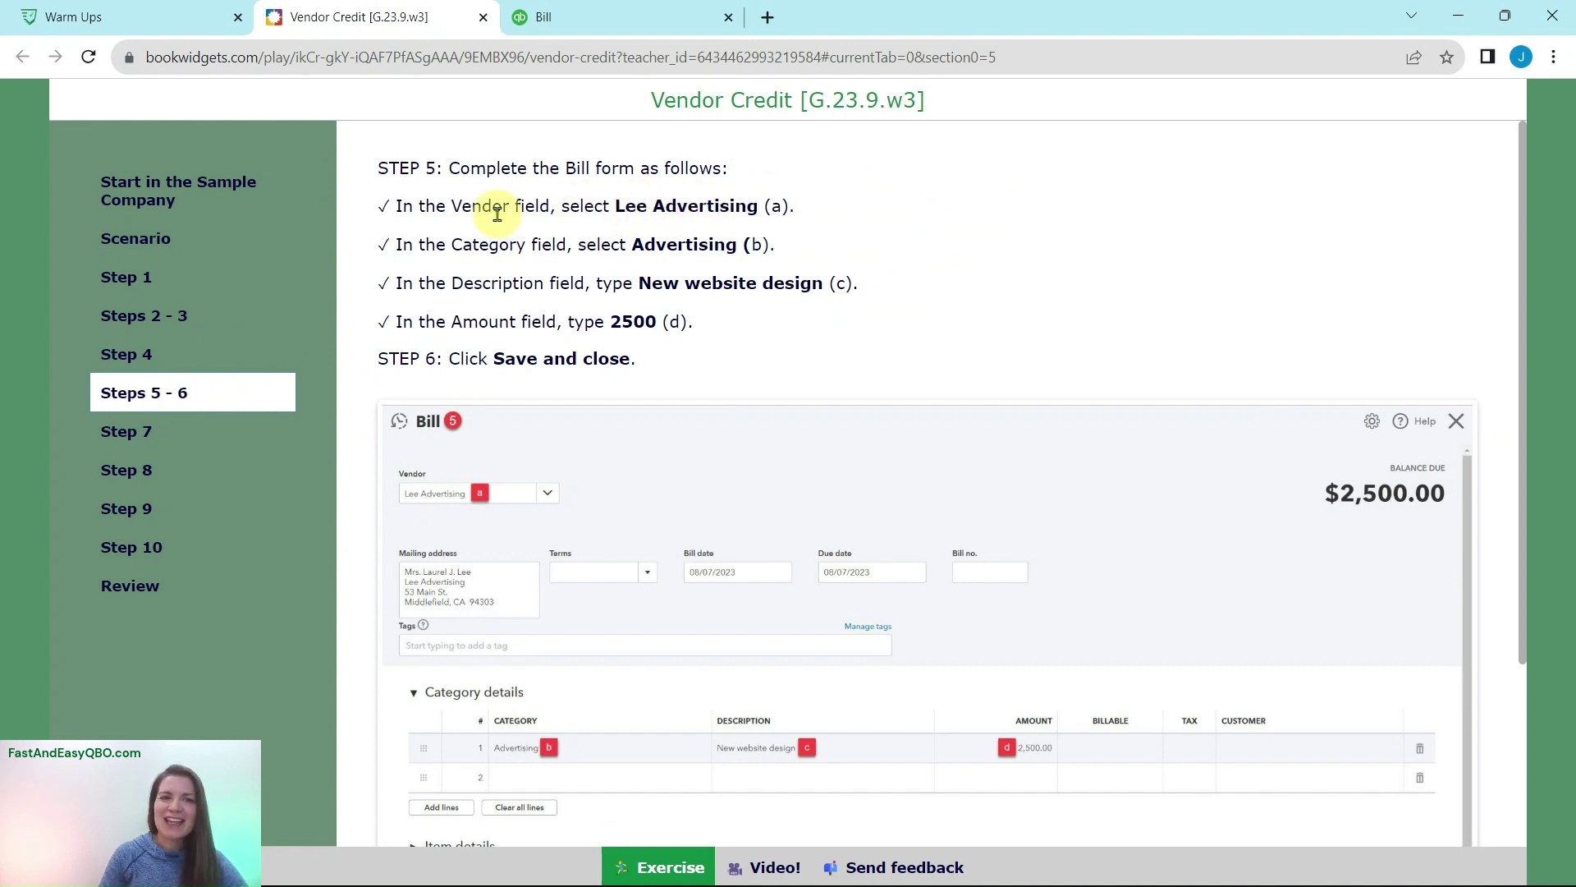
click(570, 22)
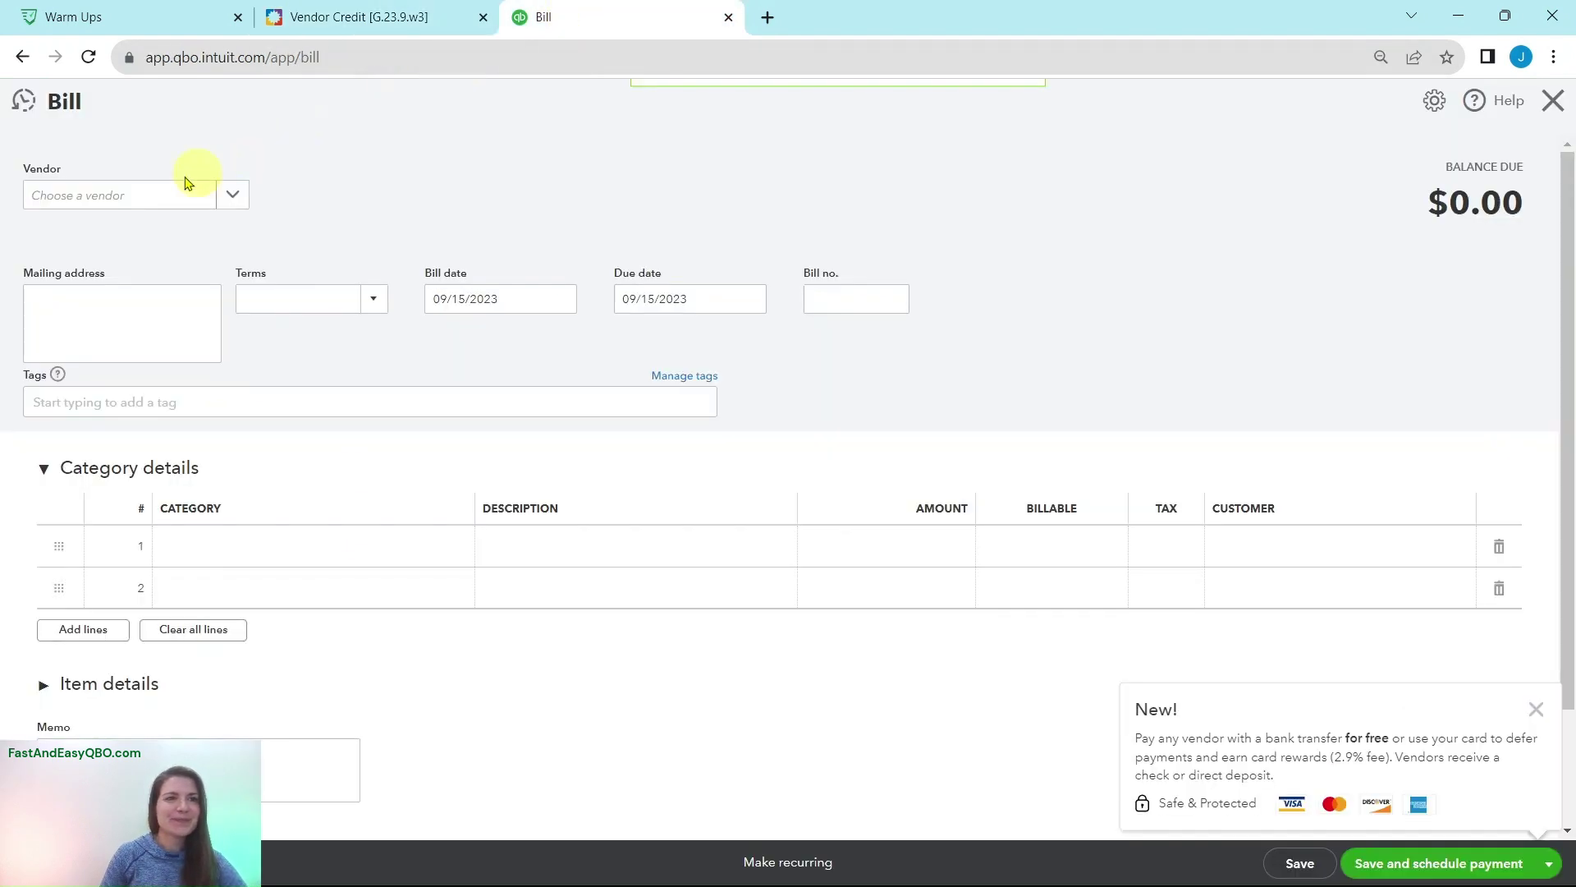
click(122, 197)
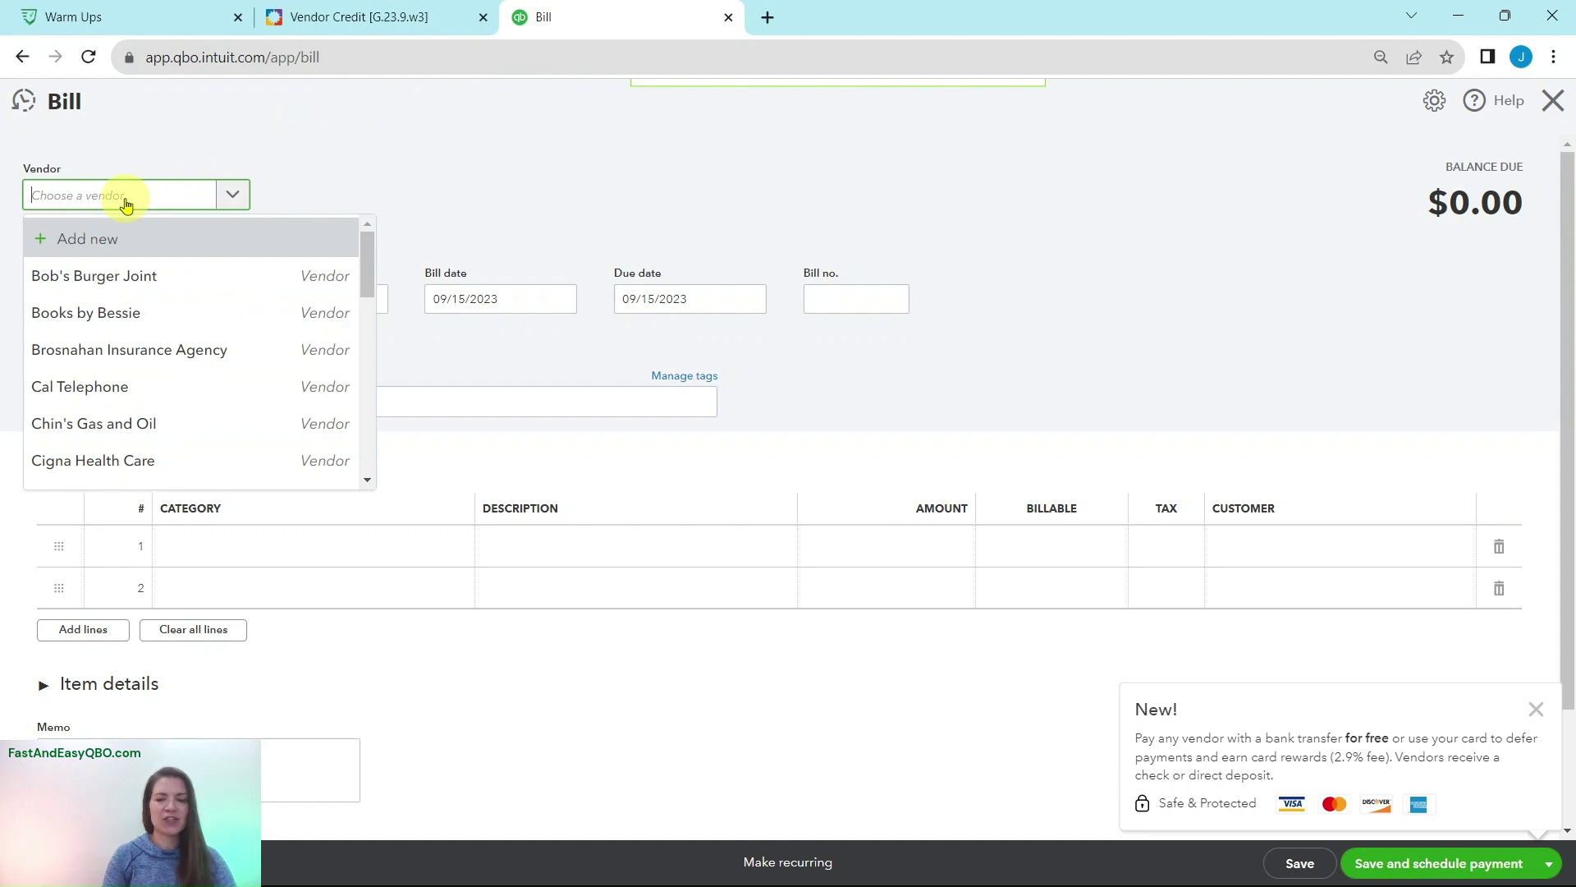
text(lee)
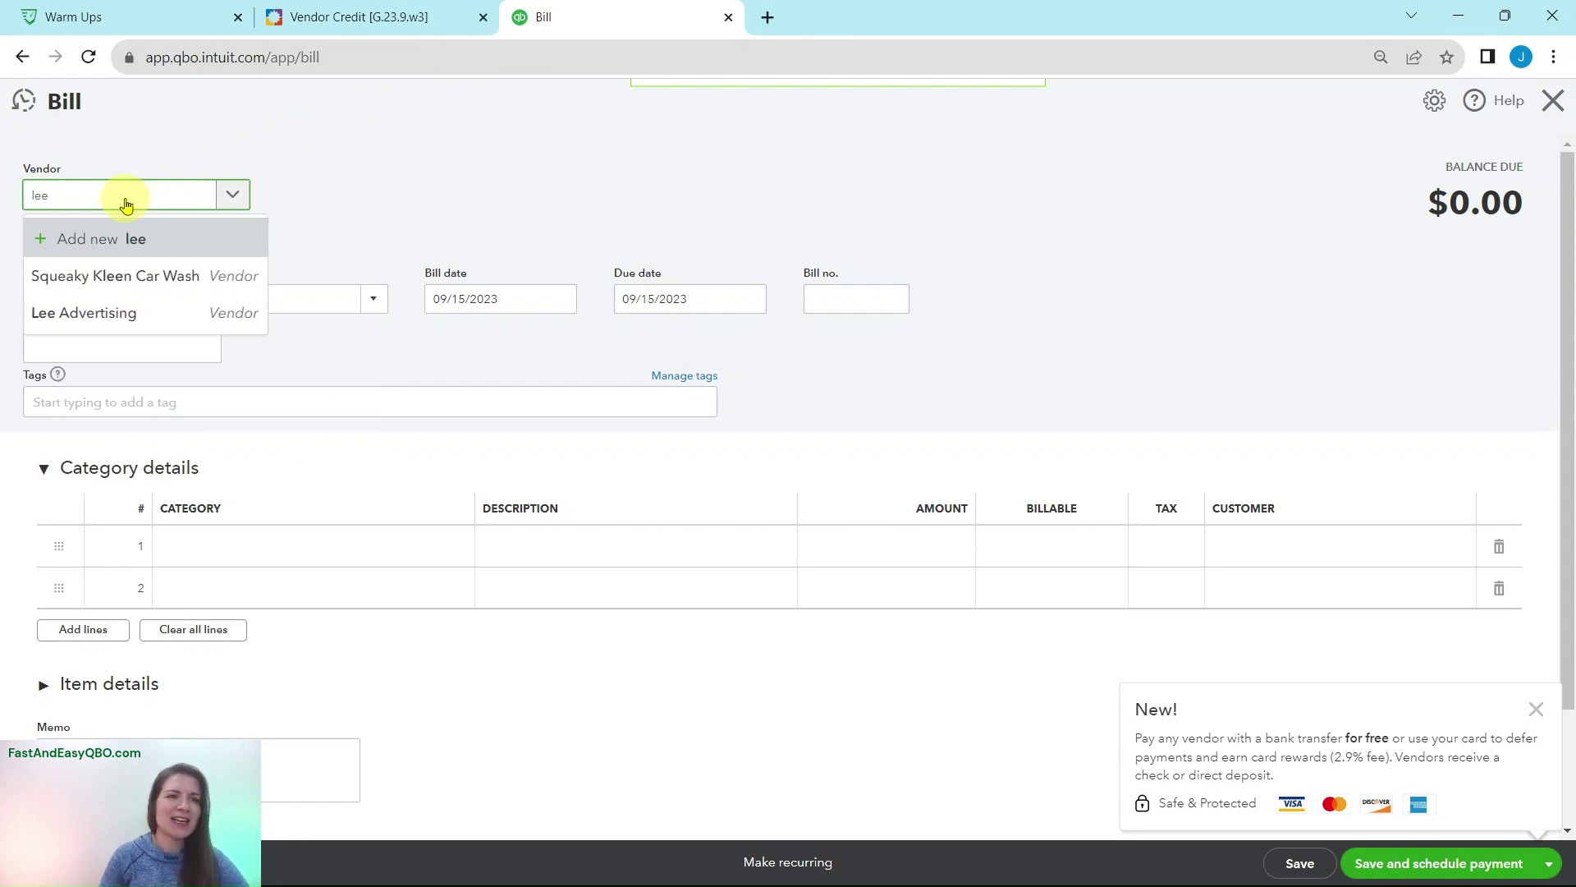
click(93, 321)
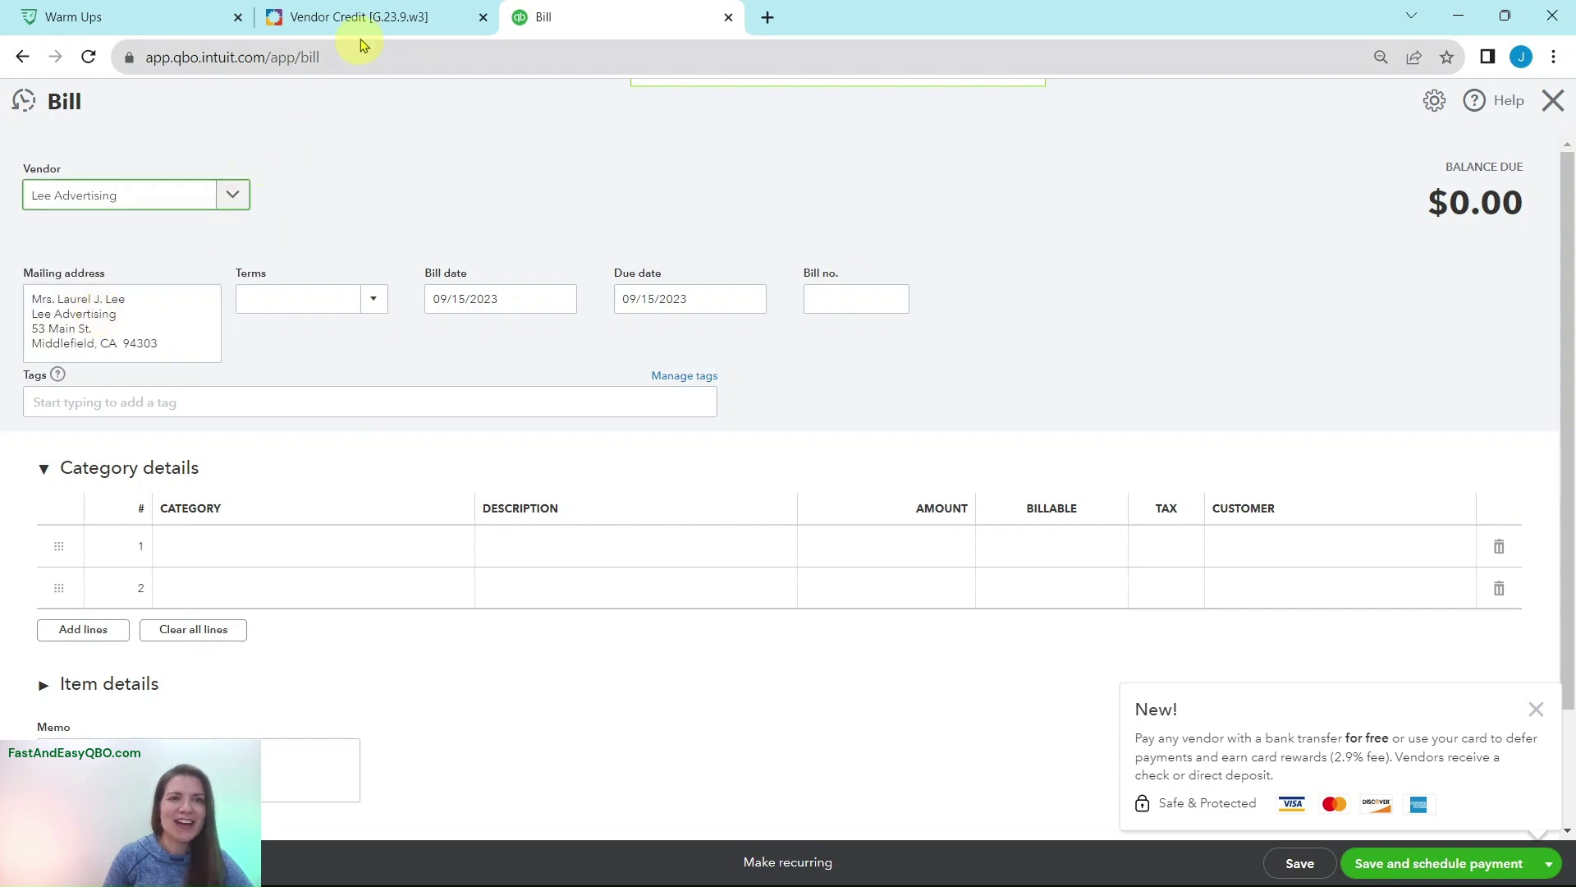
Step: Set the category of the bill's first line to Advertising as the exercise instructs, and view the available payment terms
click(372, 18)
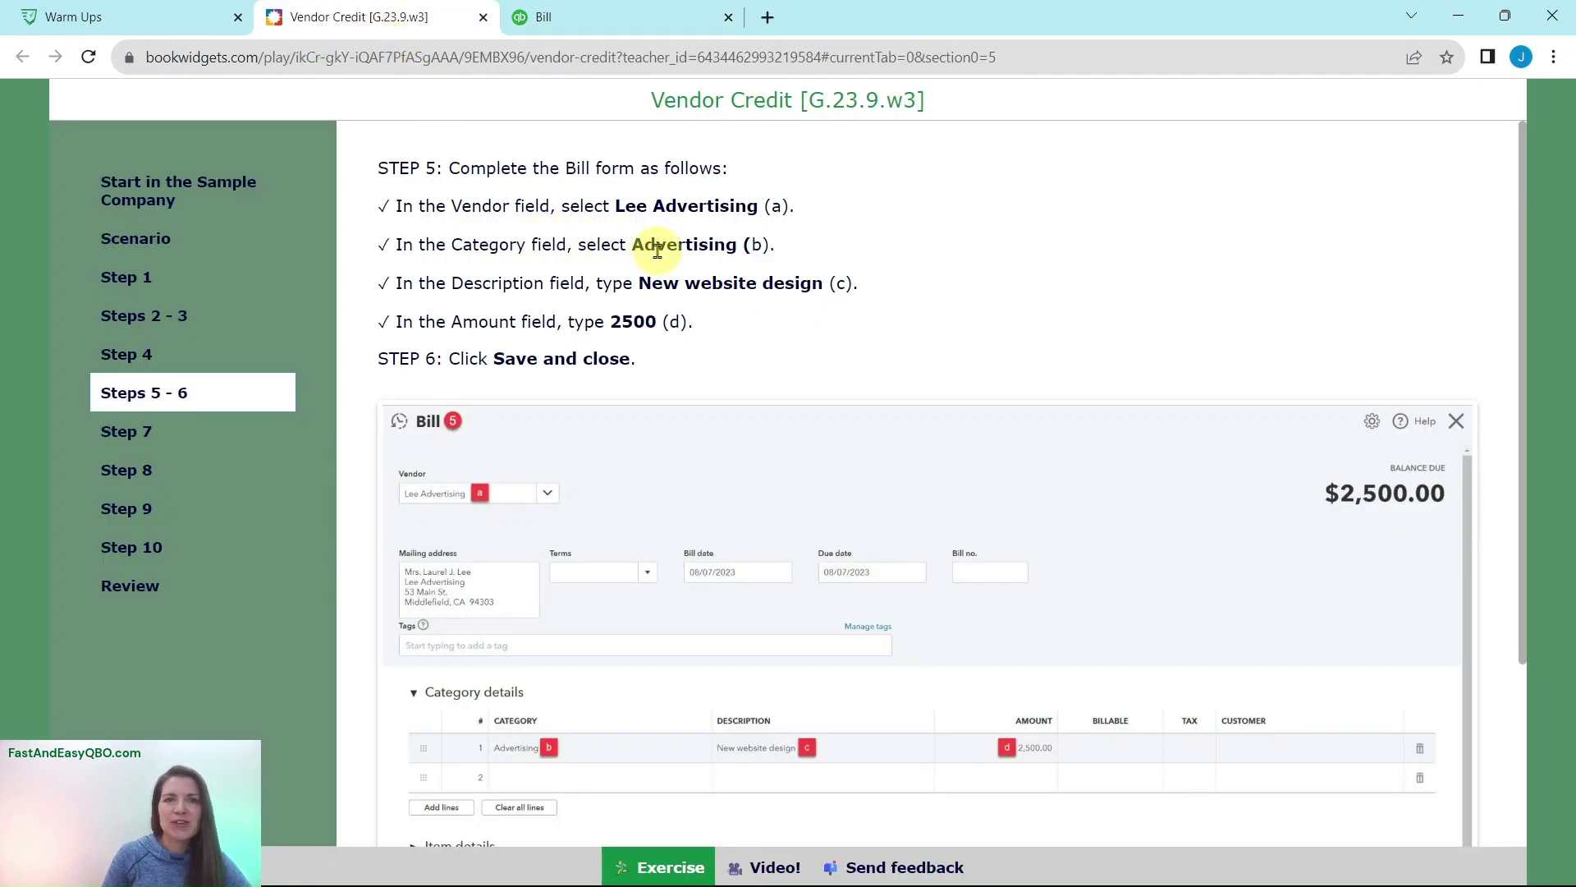
click(589, 26)
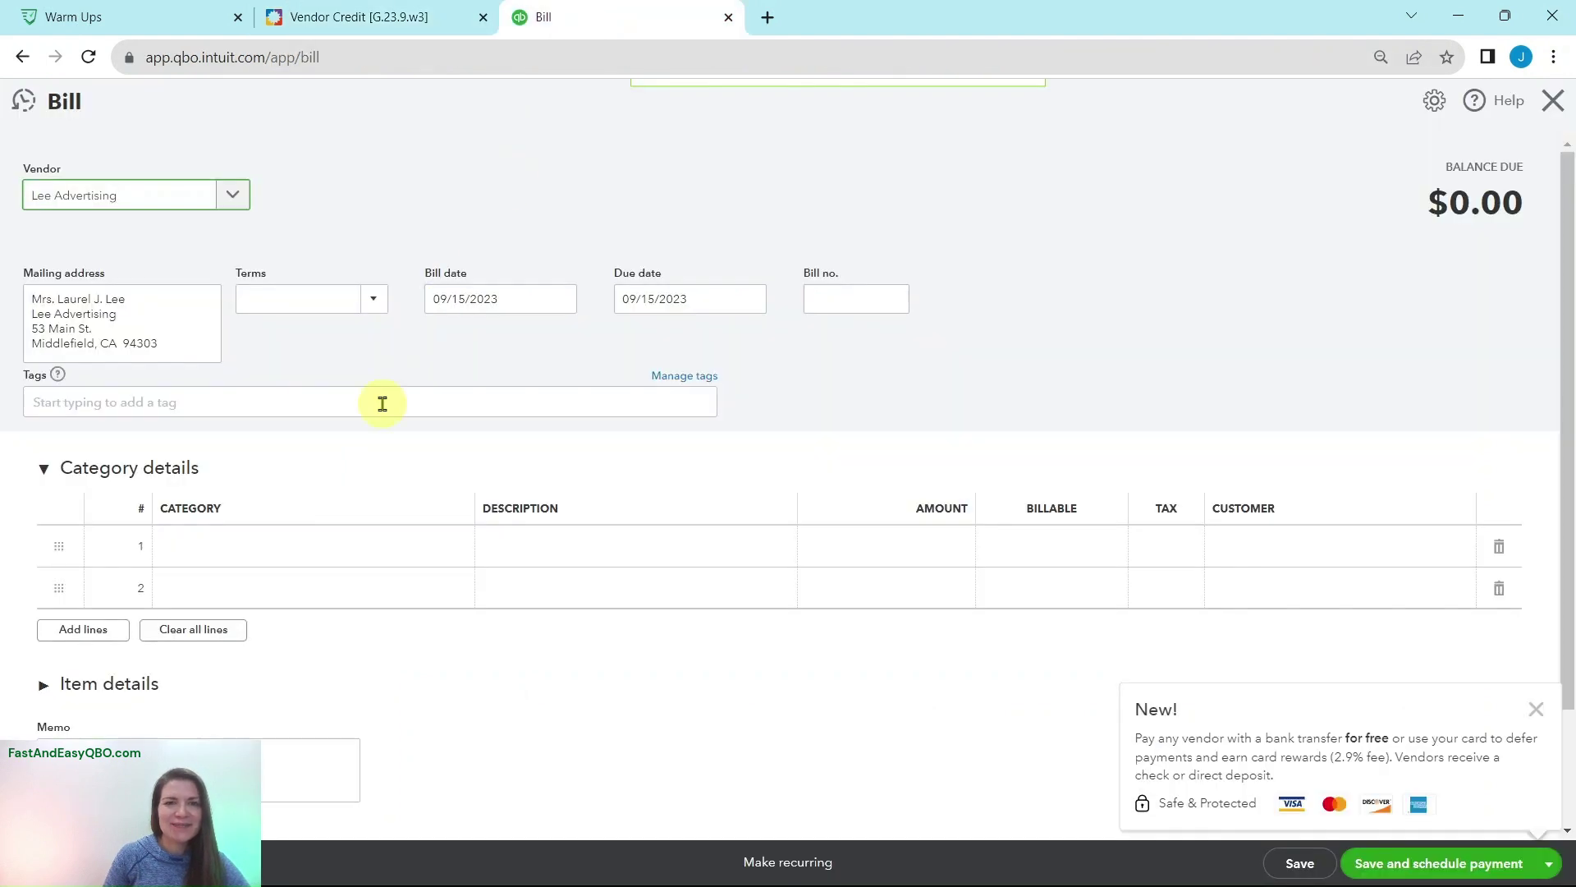
click(191, 550)
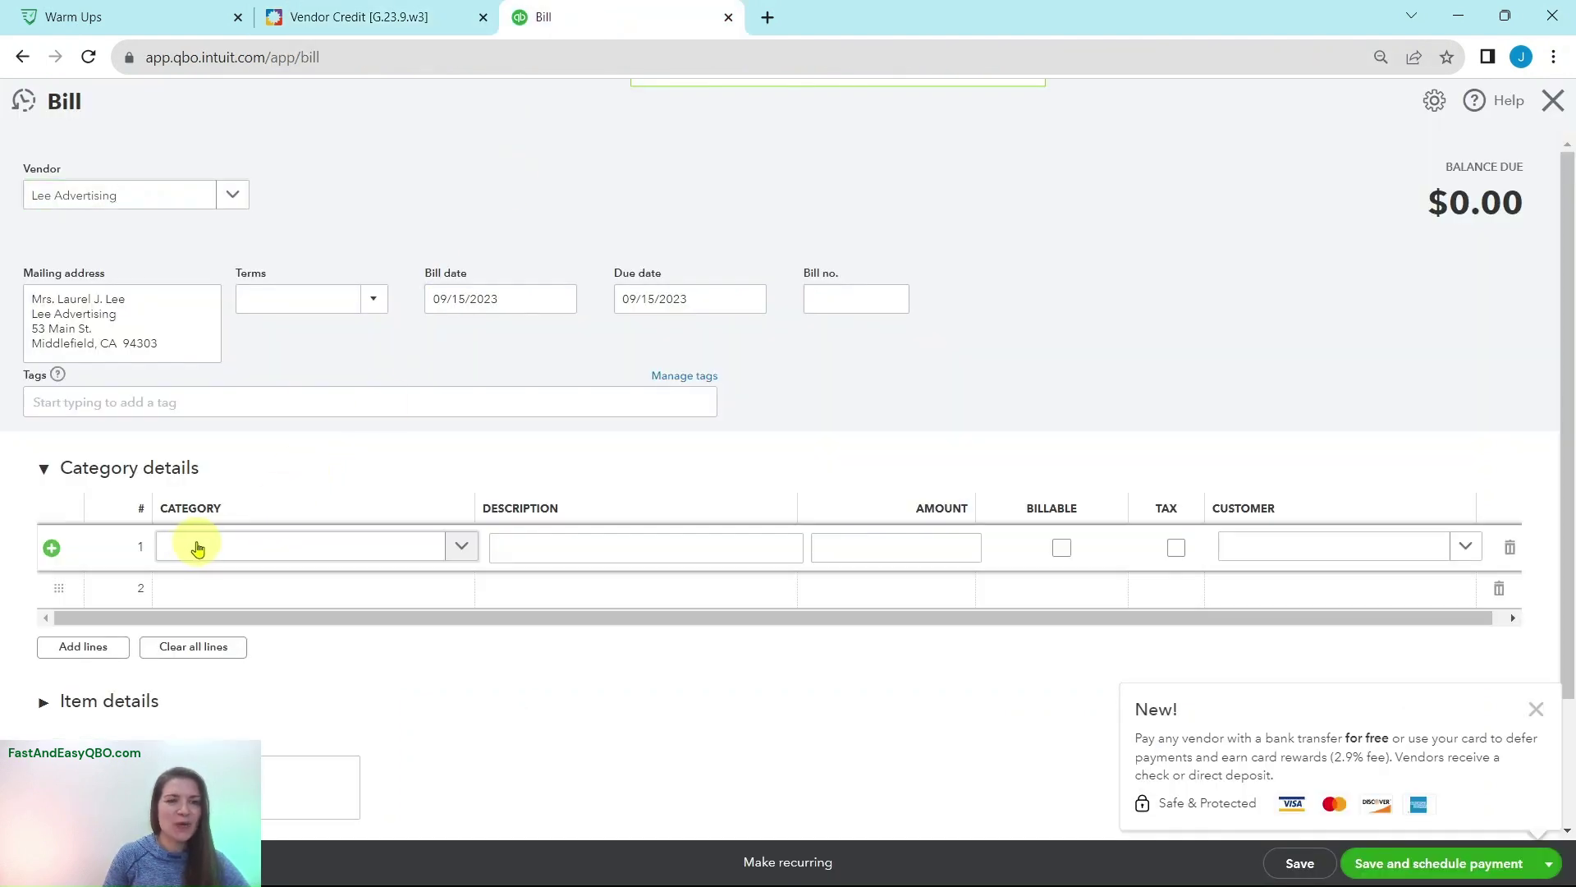
click(197, 548)
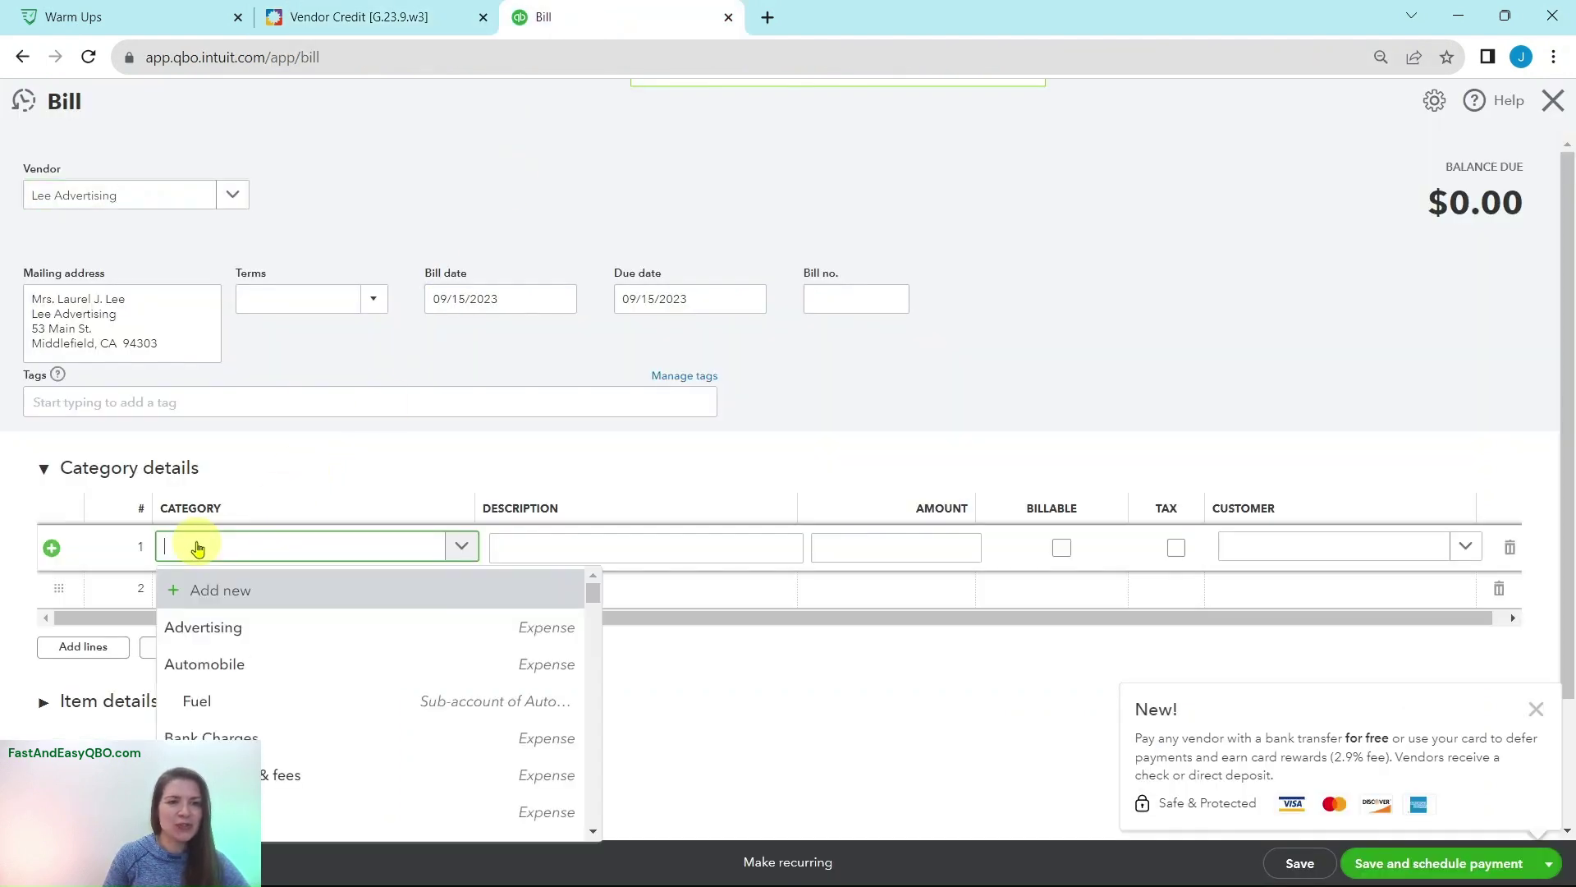
click(199, 638)
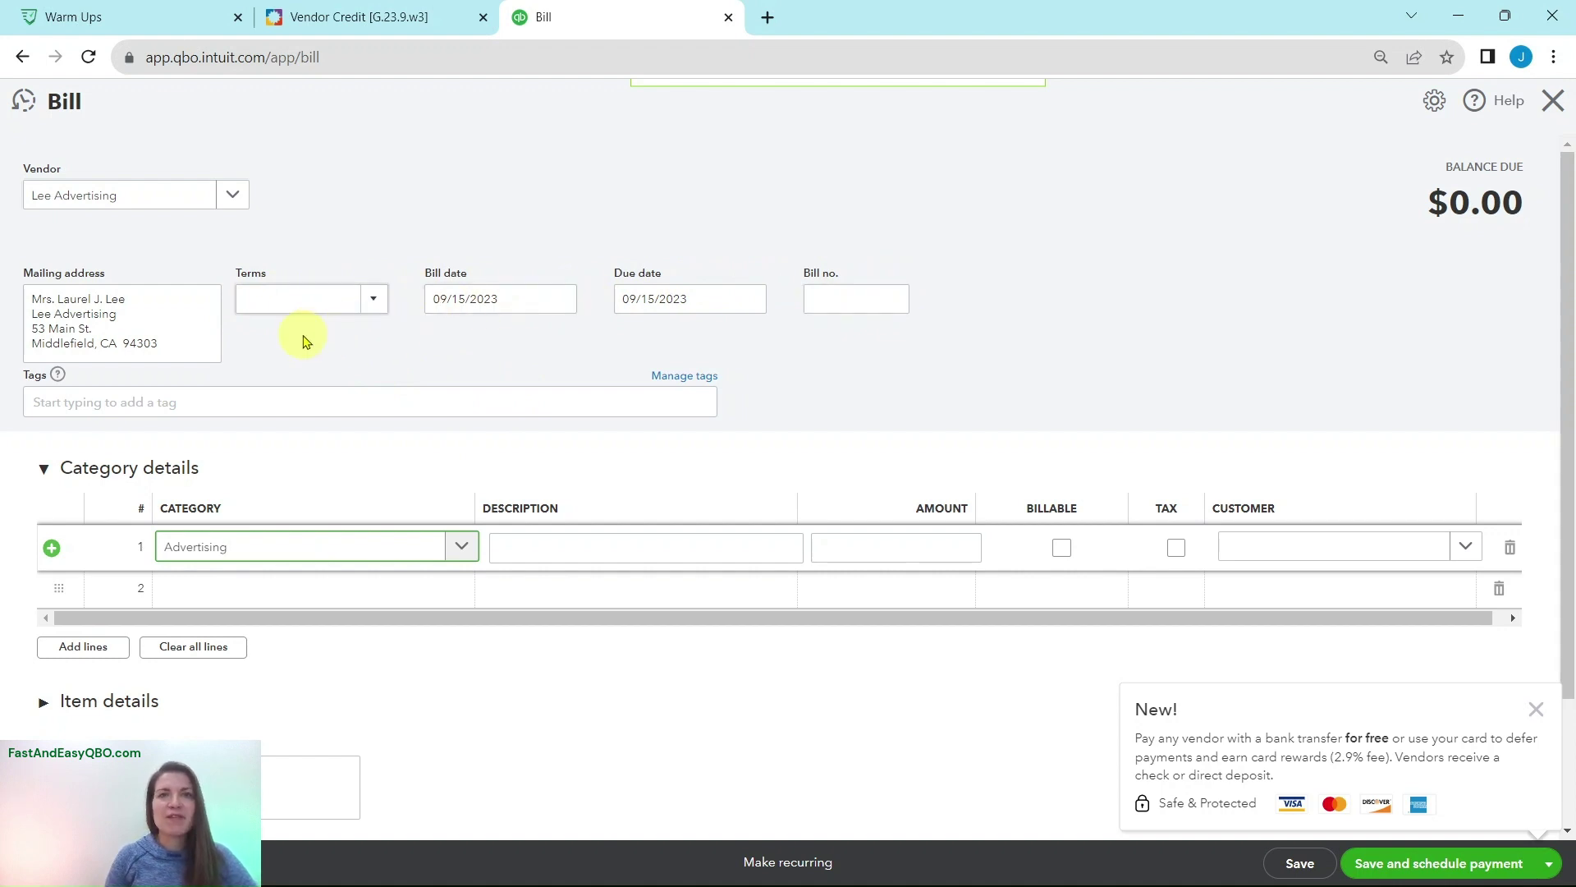
click(371, 306)
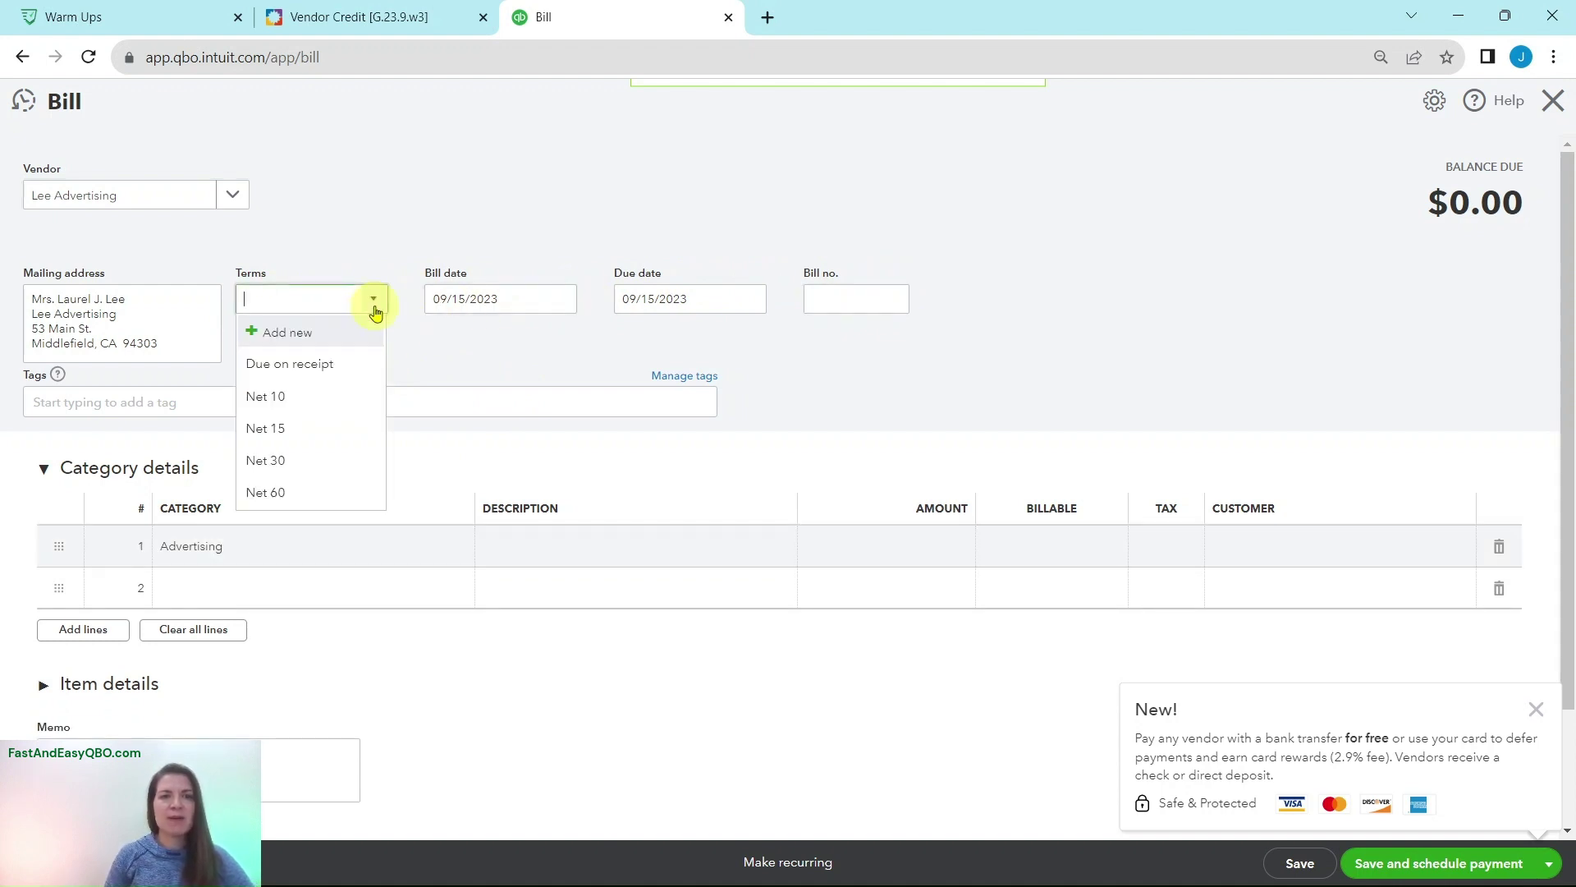
click(444, 355)
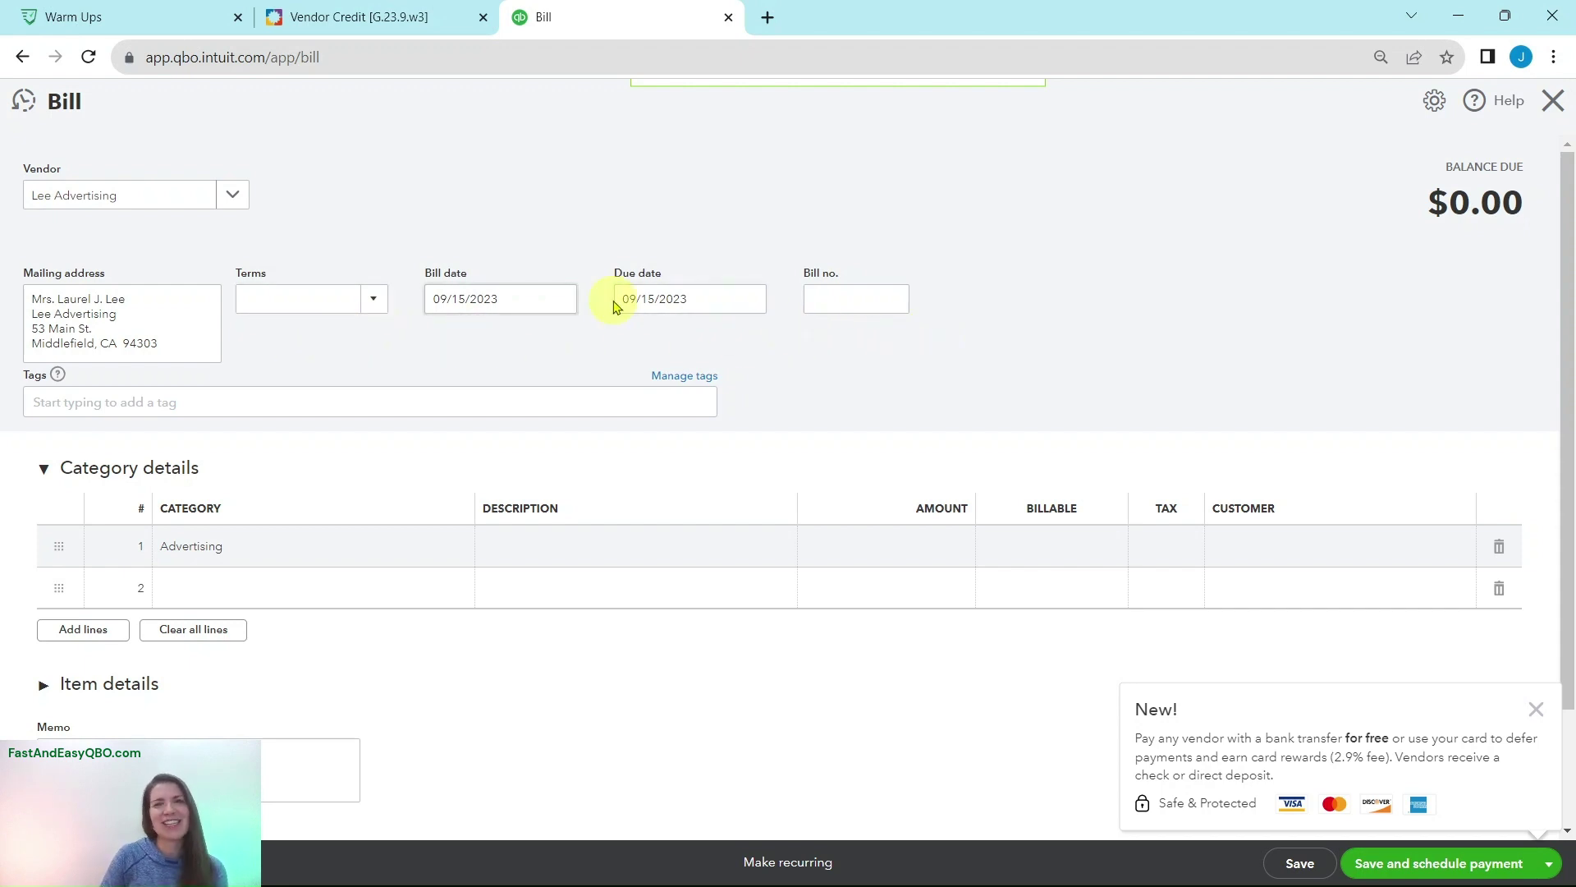
Step: Look up the required description in the exercise and enter "New website design" on the bill's first line
click(351, 14)
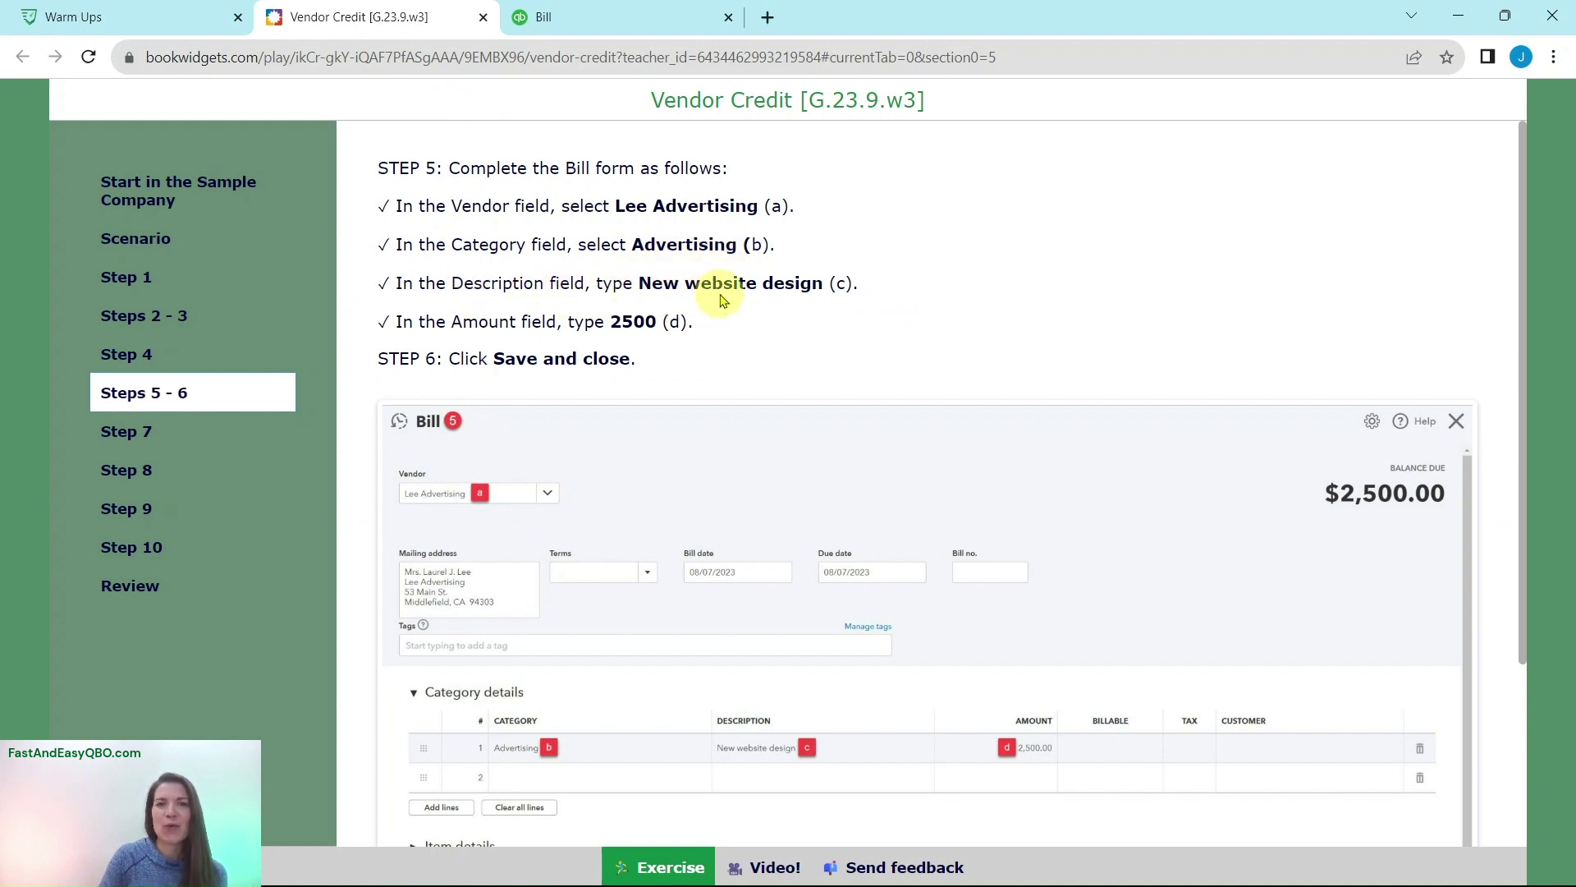
click(632, 20)
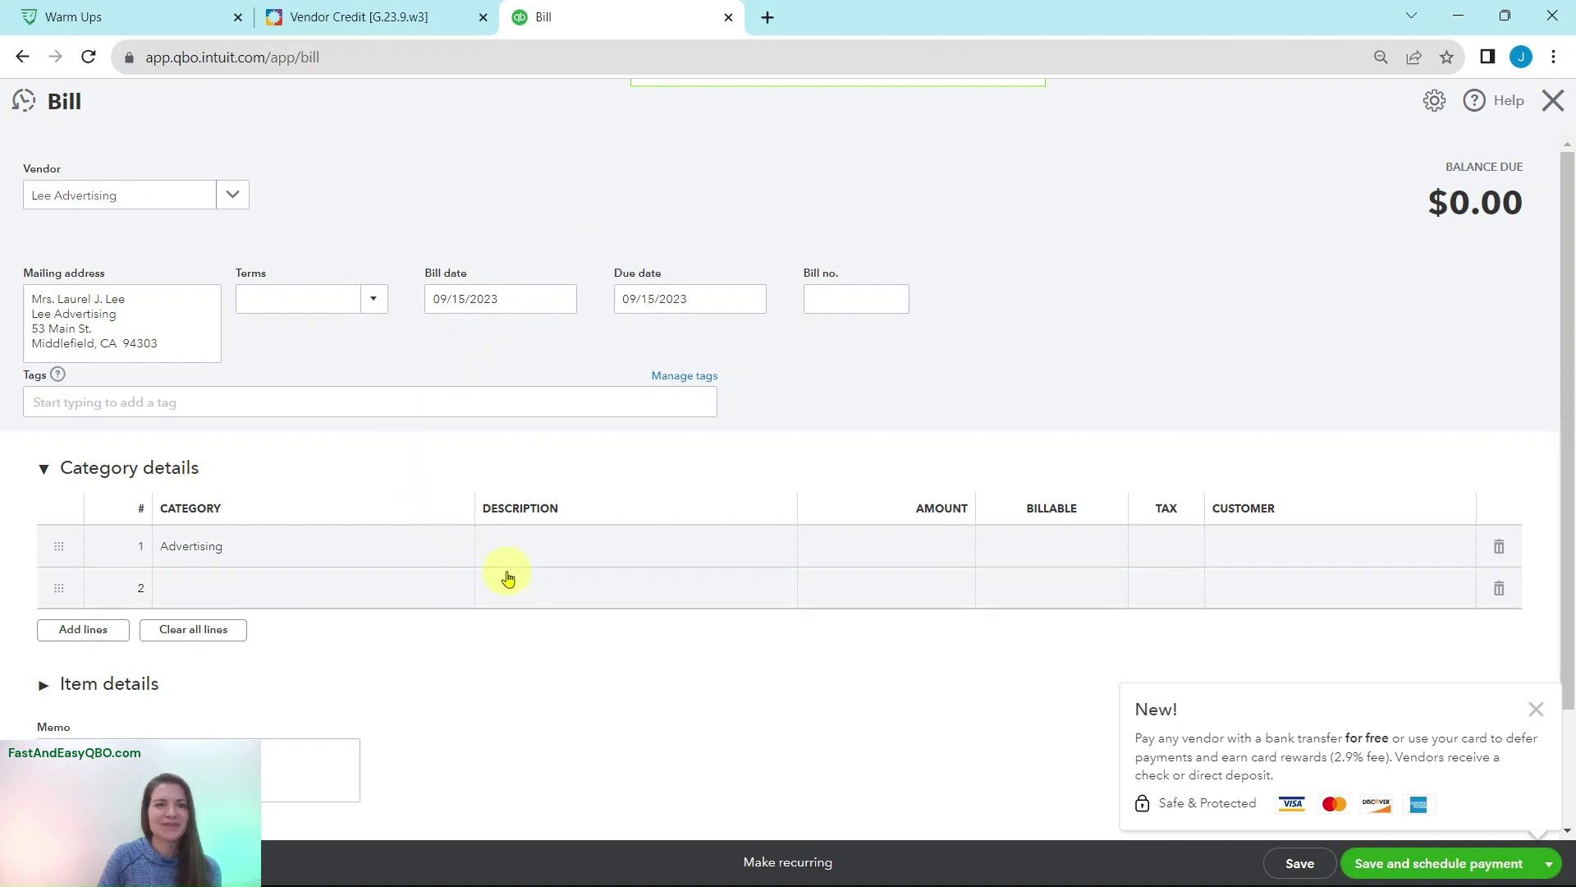
click(612, 545)
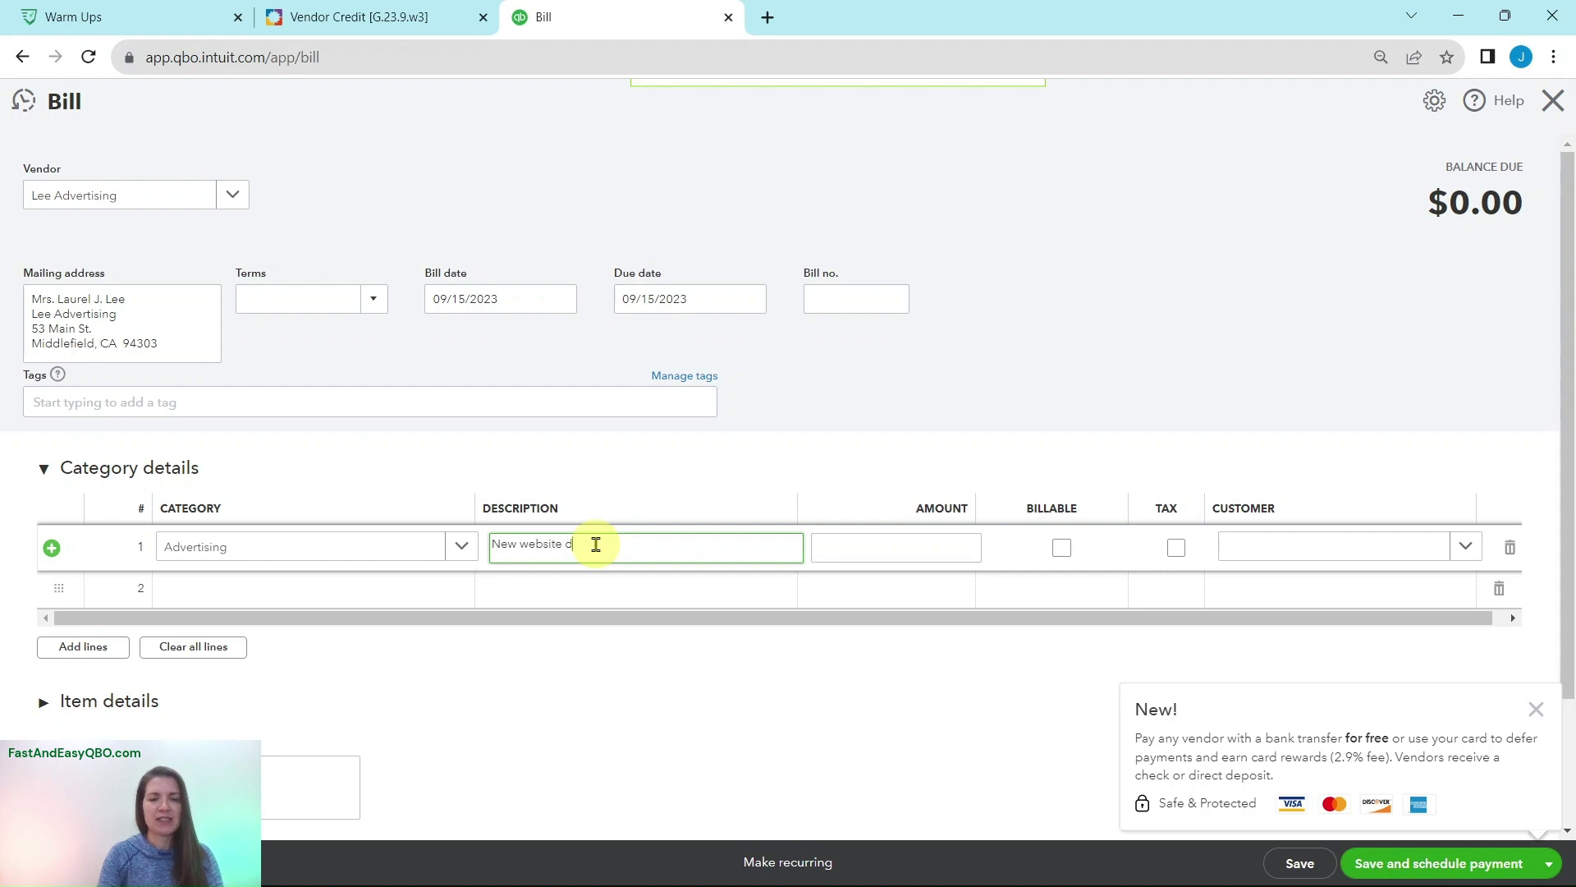
text(New website design)
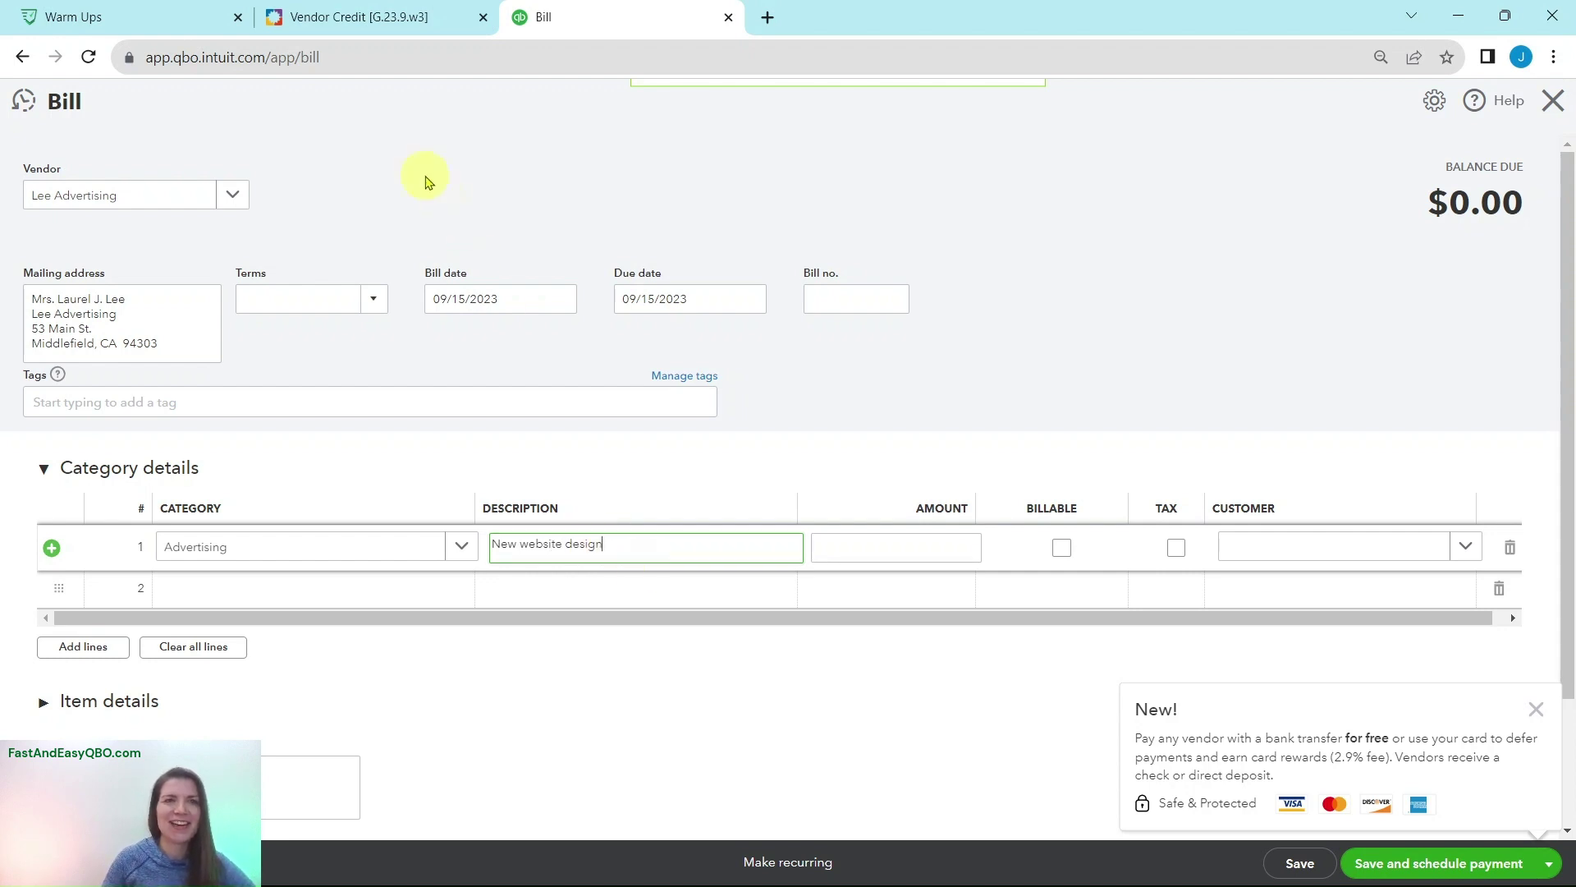
Step: Check the amount in the exercise and enter 2500 on the bill's first line
click(354, 23)
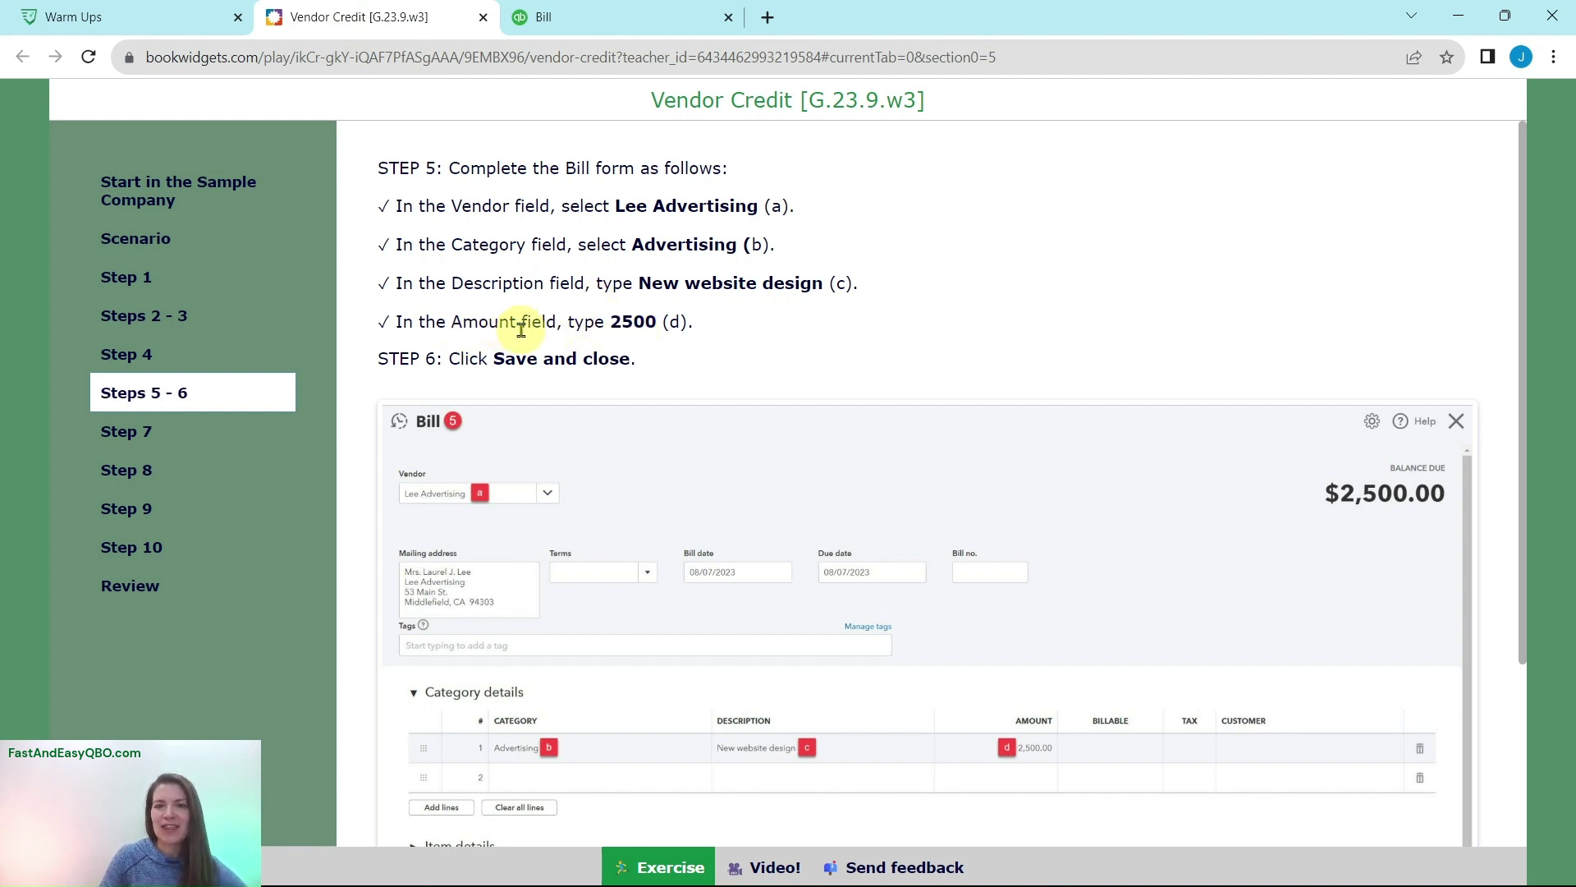
click(616, 18)
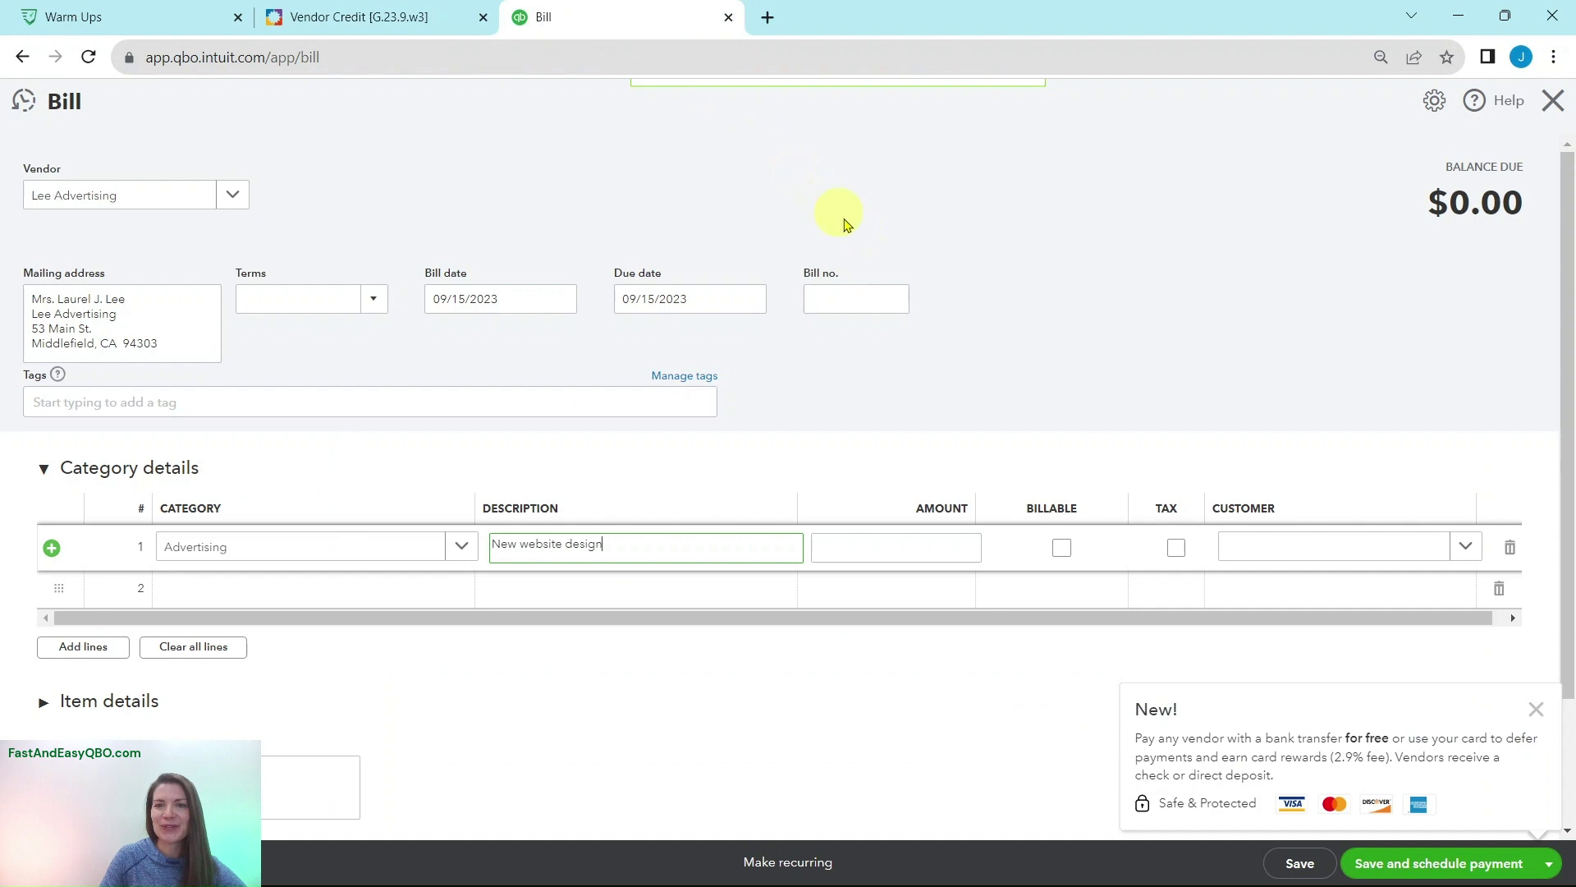
click(960, 550)
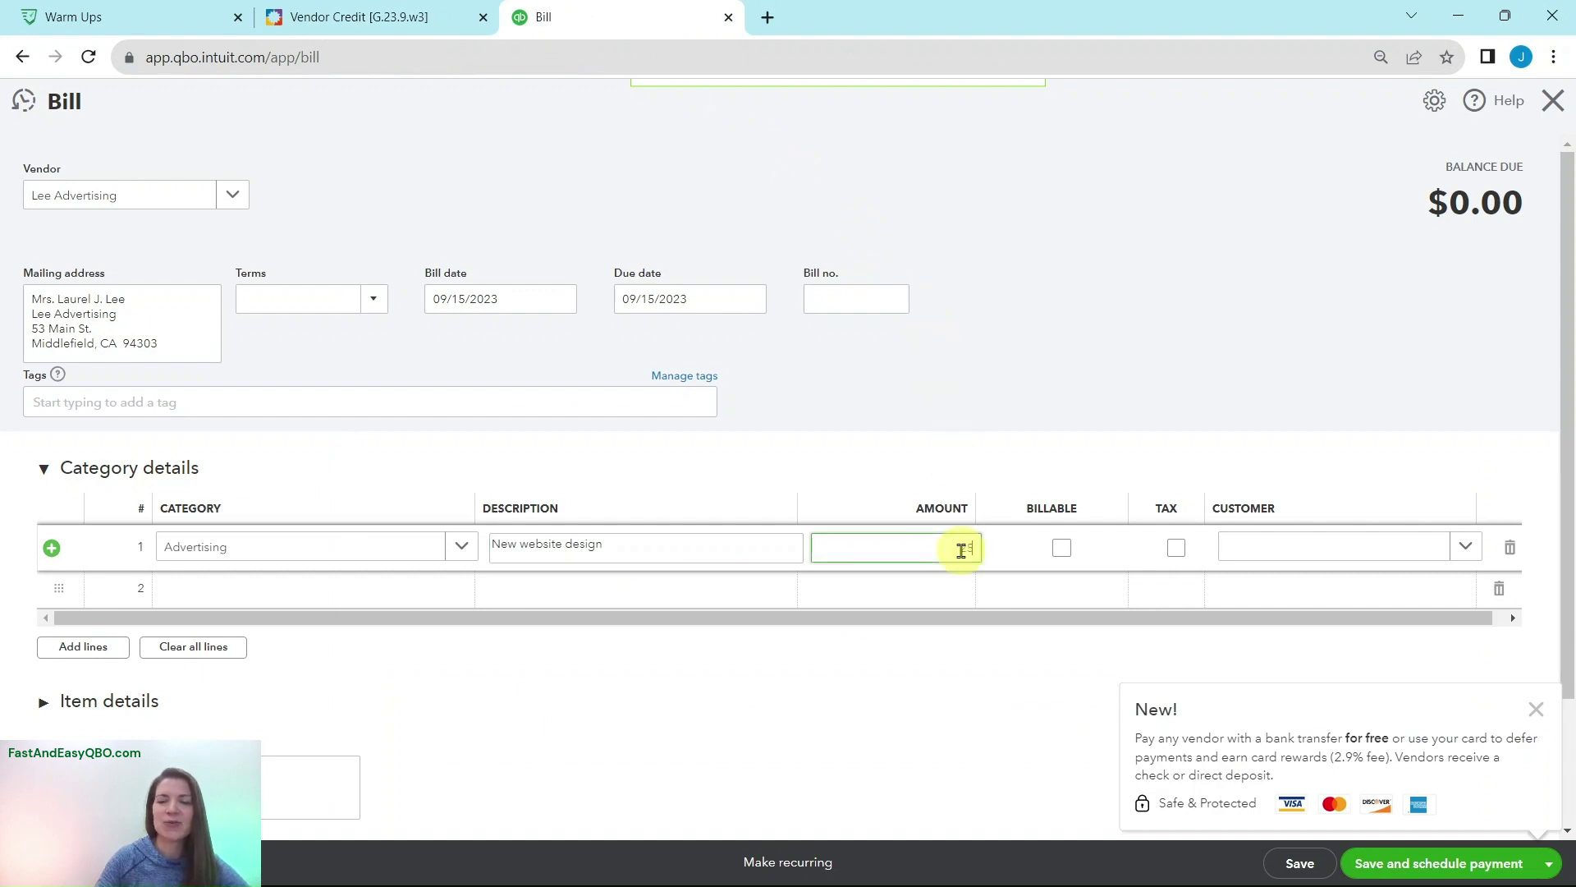
click(981, 696)
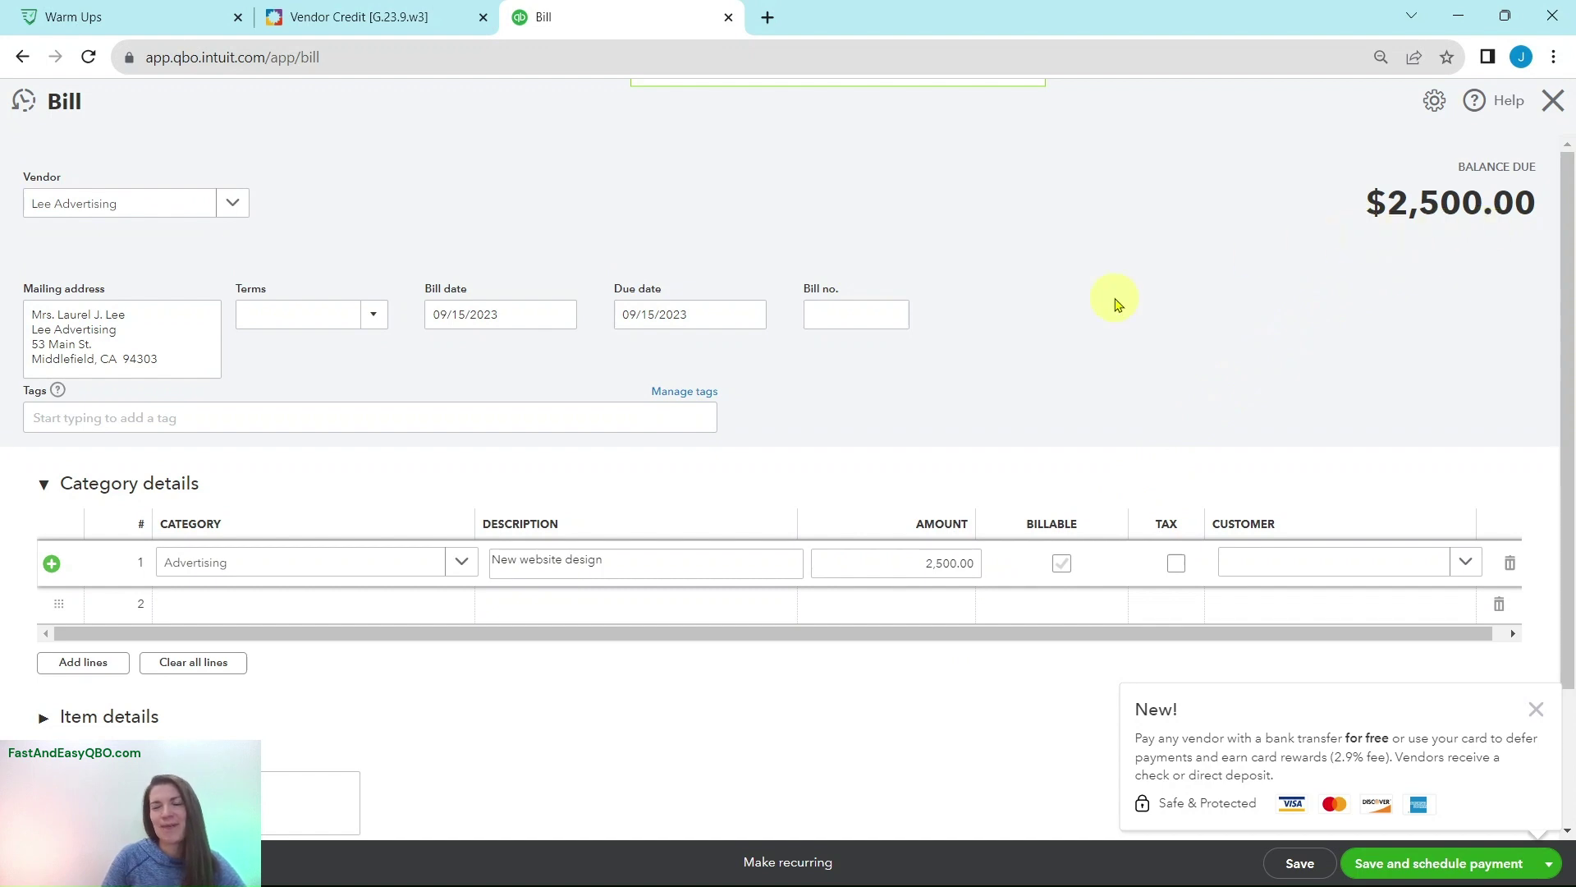
Step: Check the bill instructions in the exercise once more, and save and close the bill
click(369, 17)
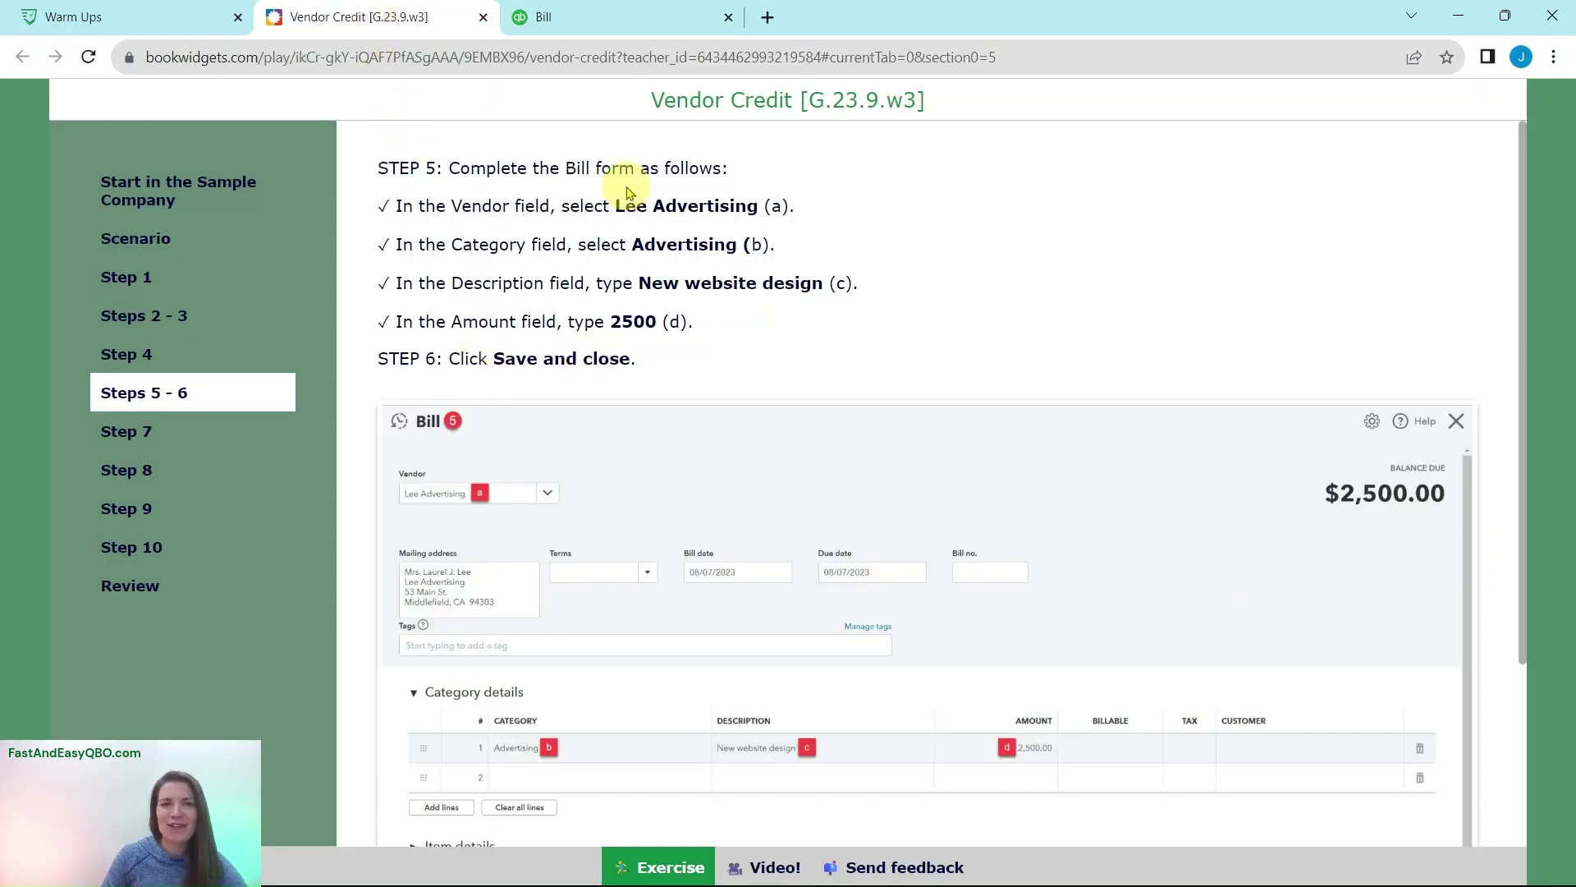
click(597, 15)
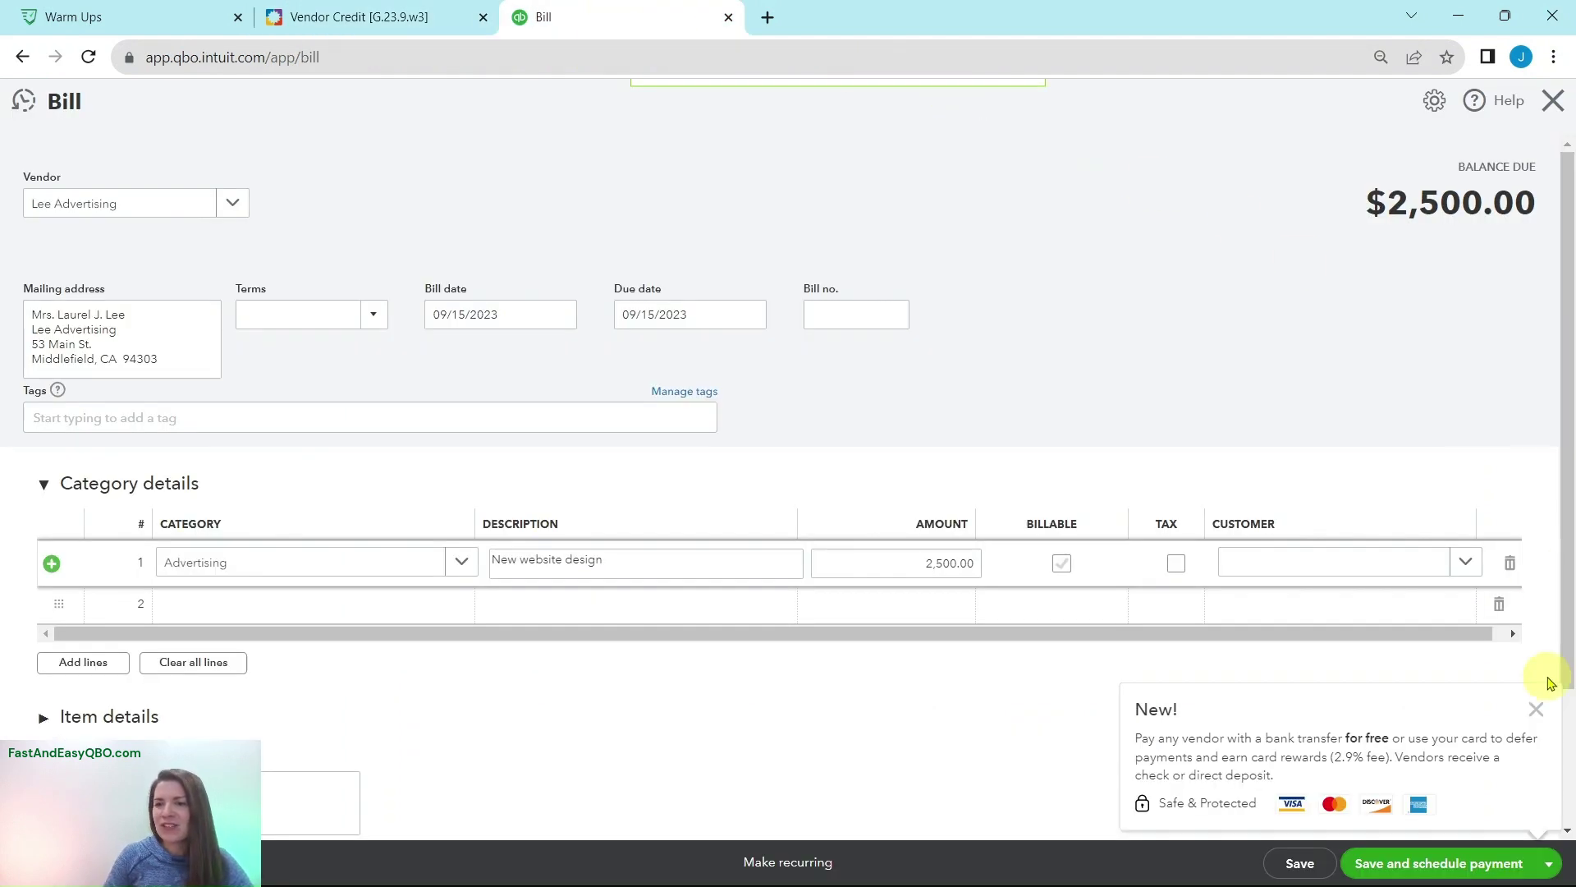
click(1552, 866)
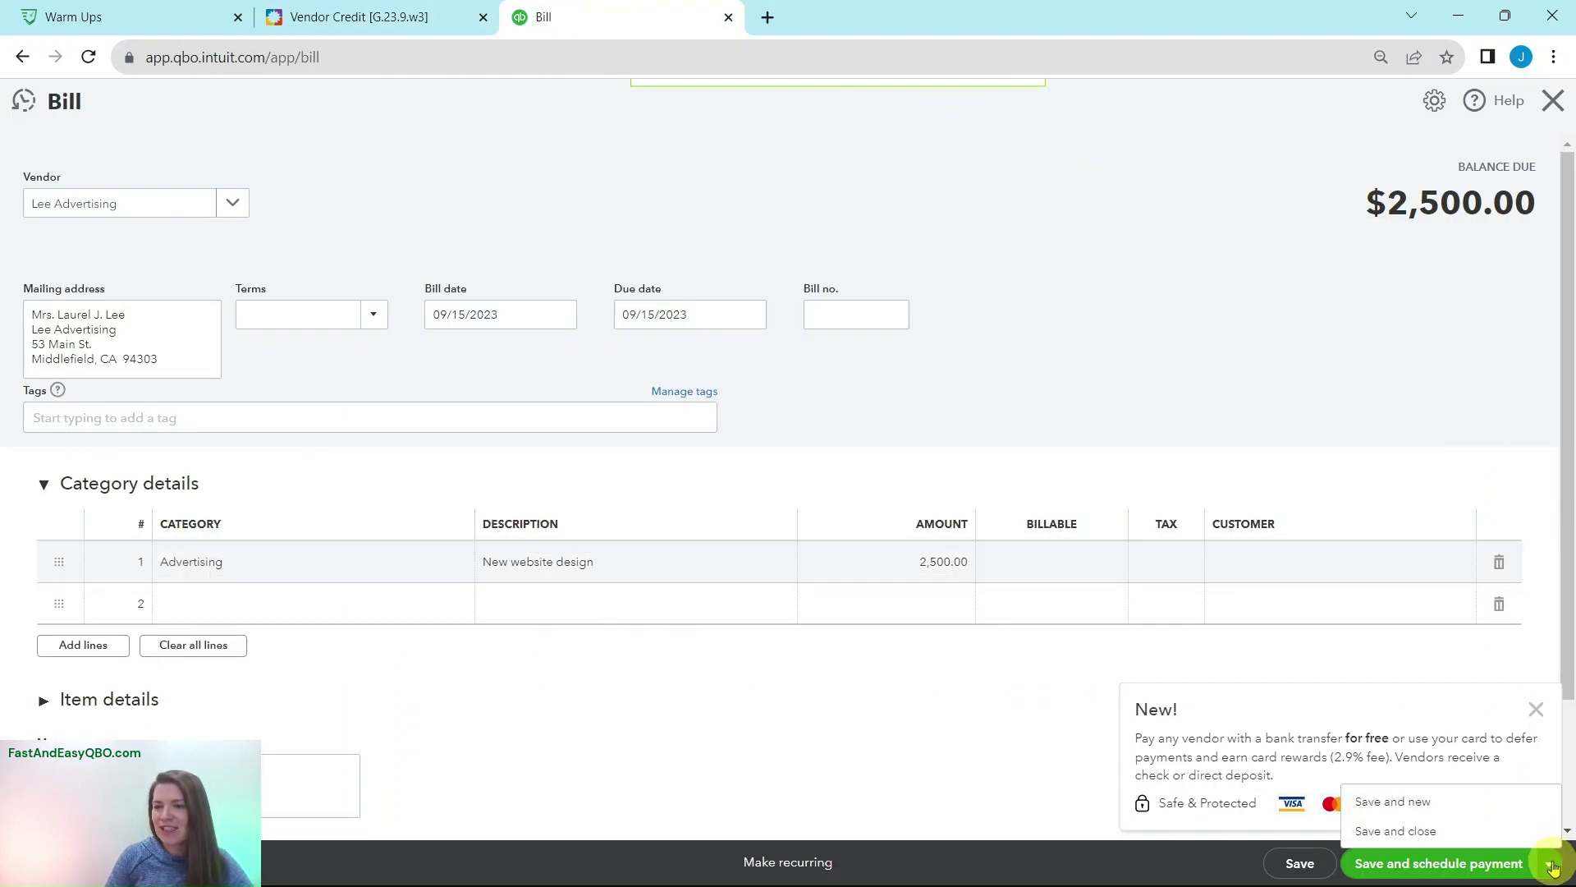
click(1382, 833)
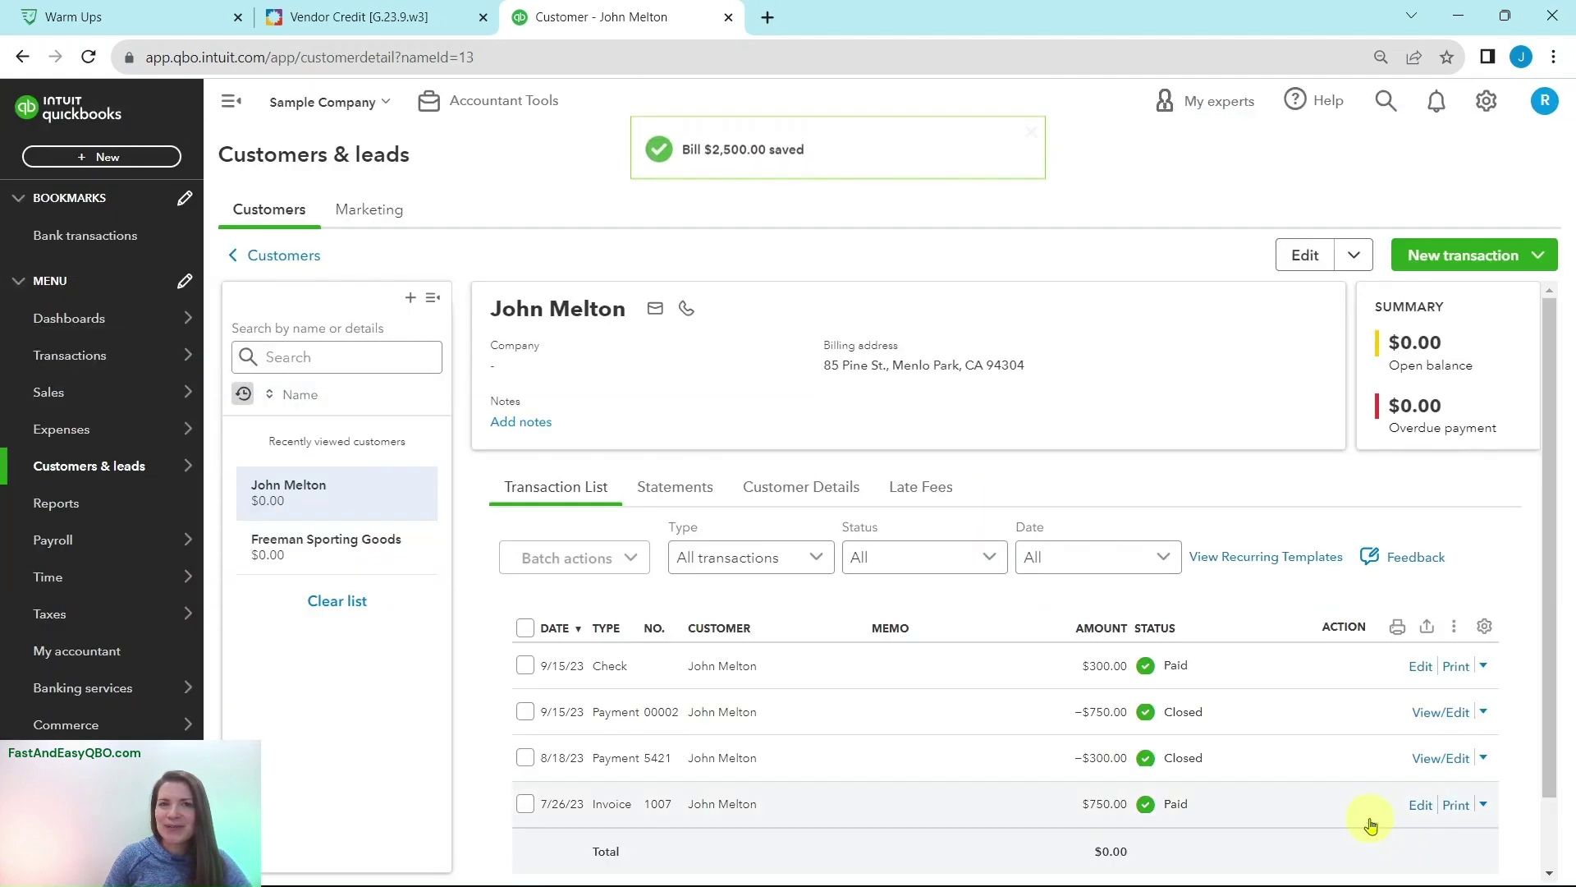
Step: Consult Step 7 of the exercise and open the Pay Bills form in QuickBooks
click(384, 20)
click(127, 431)
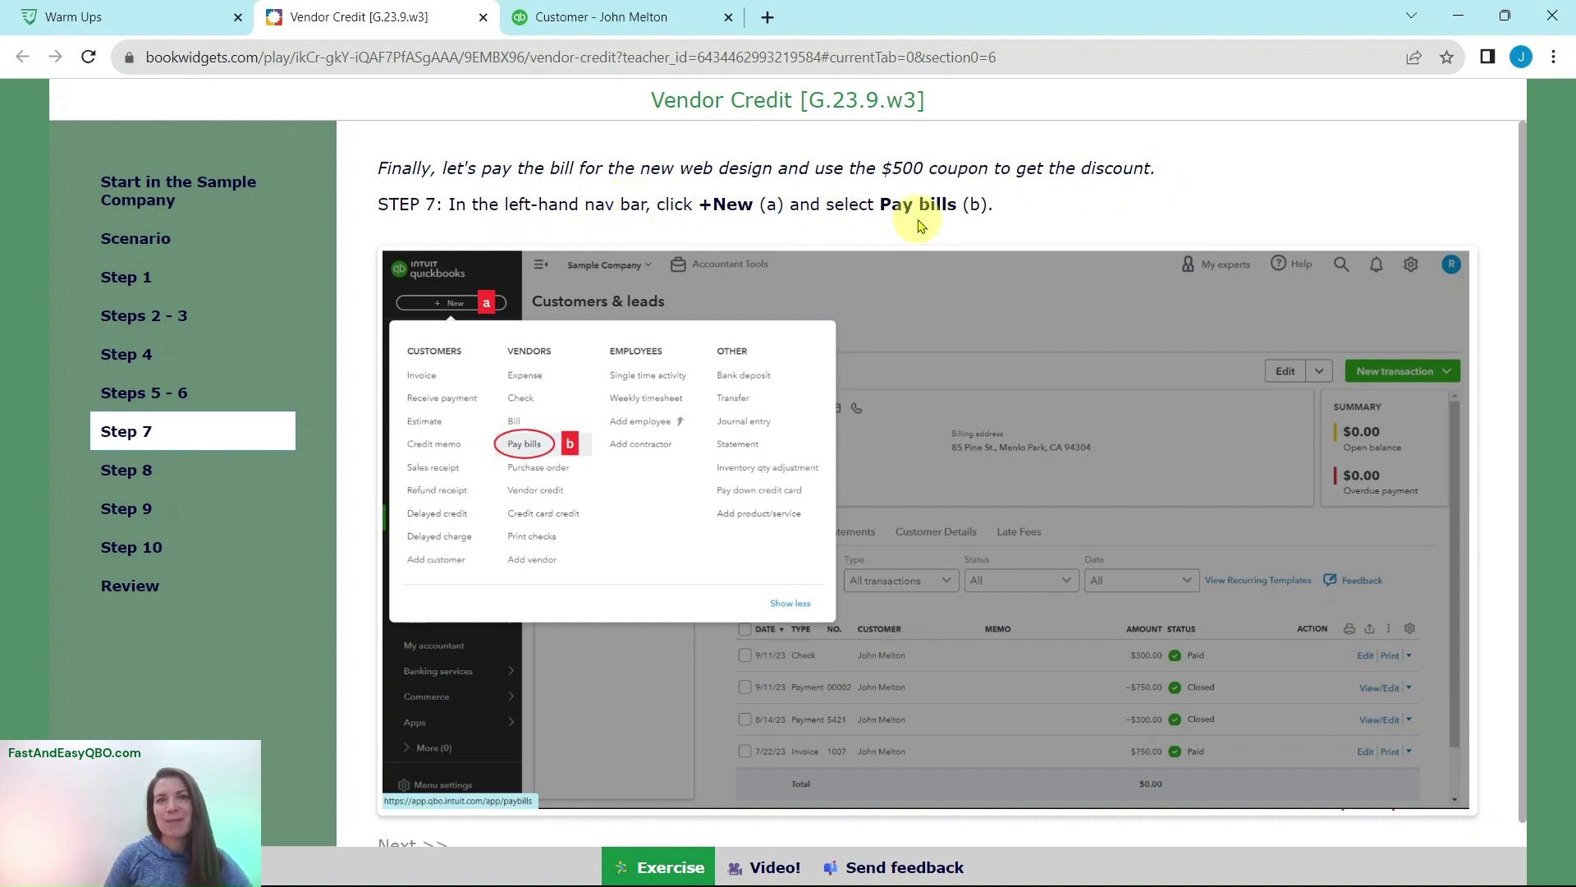
click(618, 17)
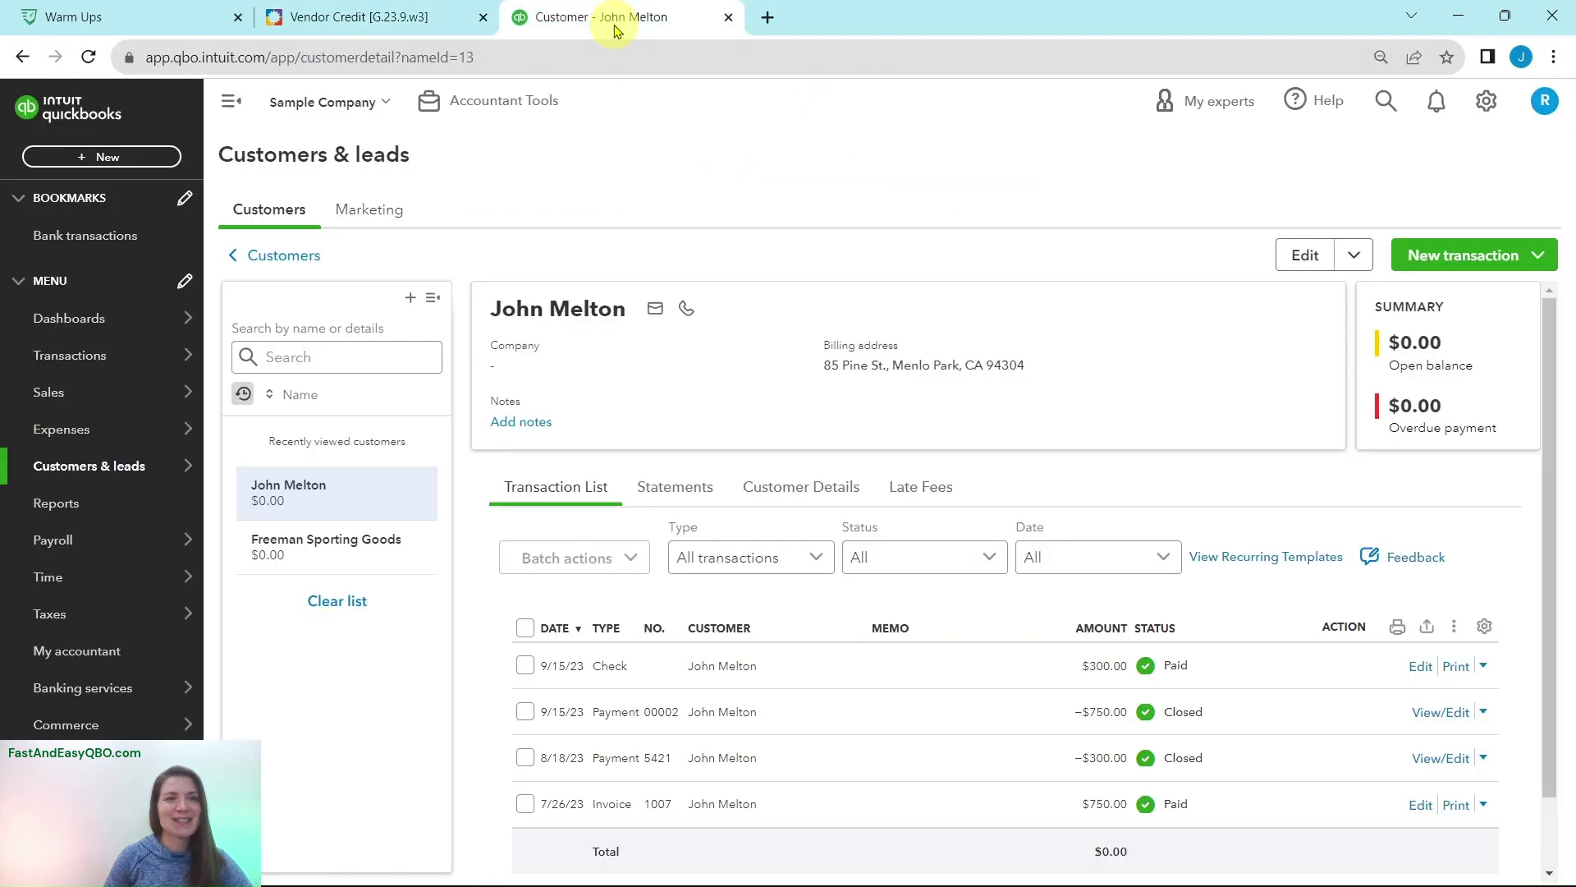
click(100, 158)
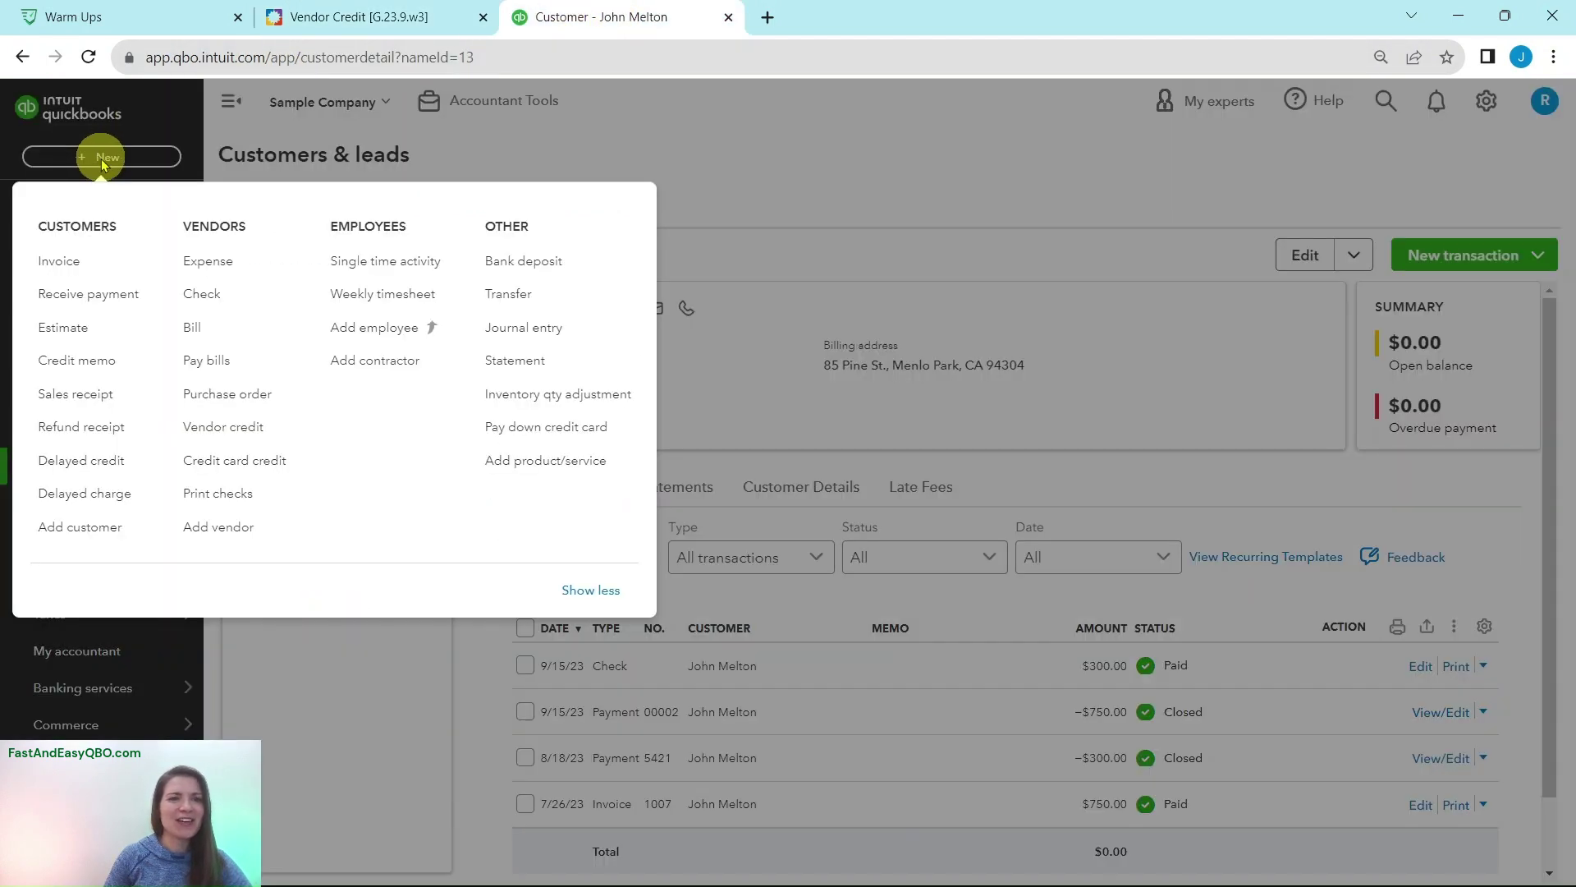
click(255, 368)
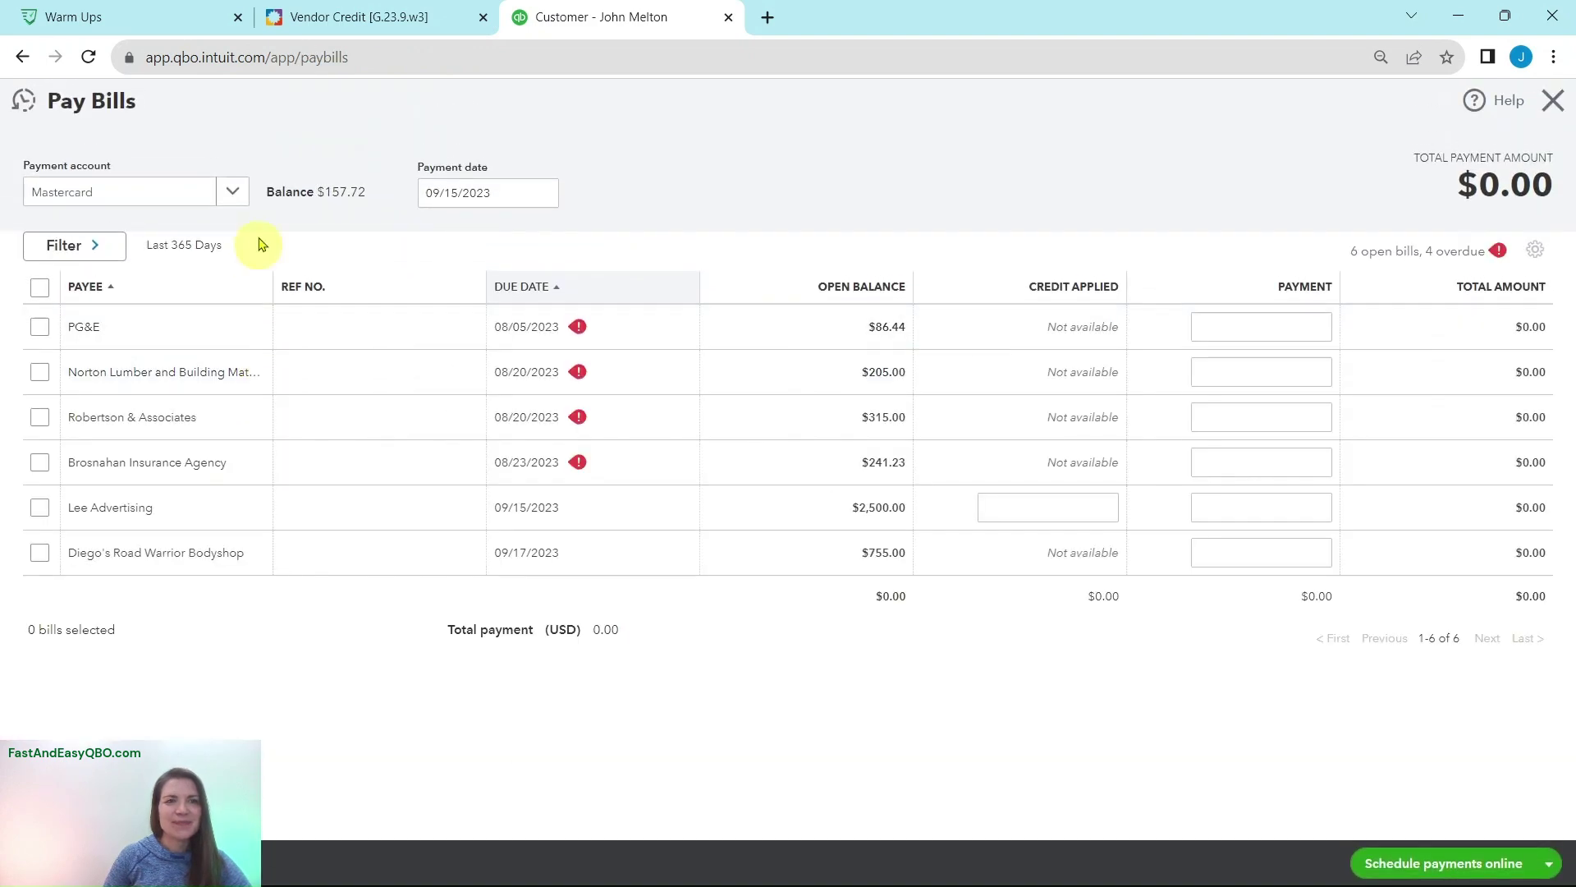
Step: Consult Step 8 of the exercise and select the Lee Advertising bill in QuickBooks for payment with its $500 credit applied
click(333, 21)
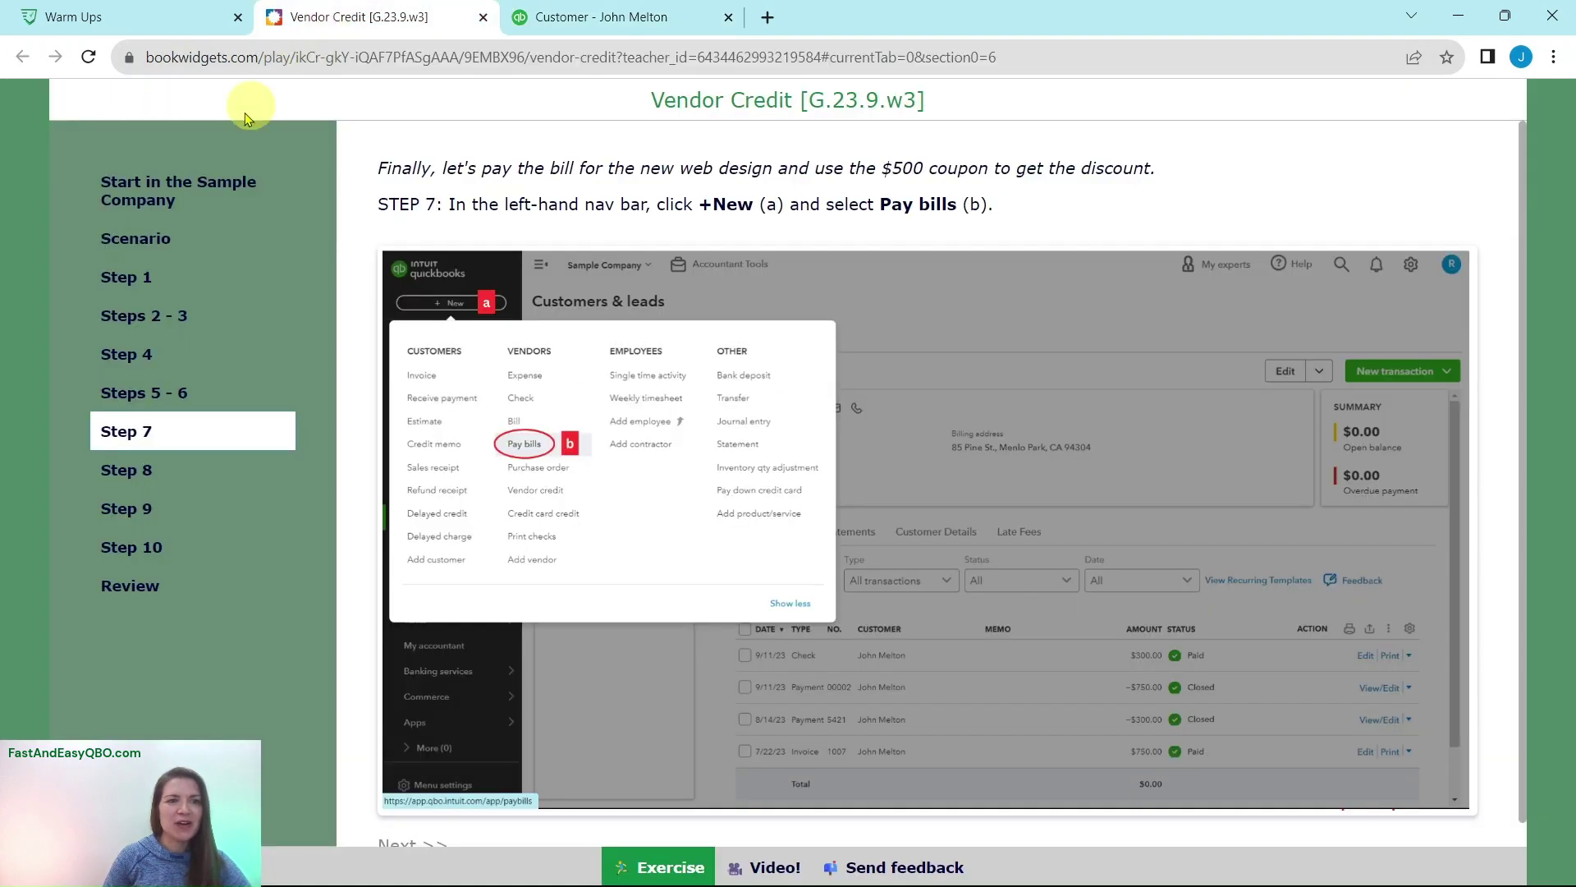
click(138, 475)
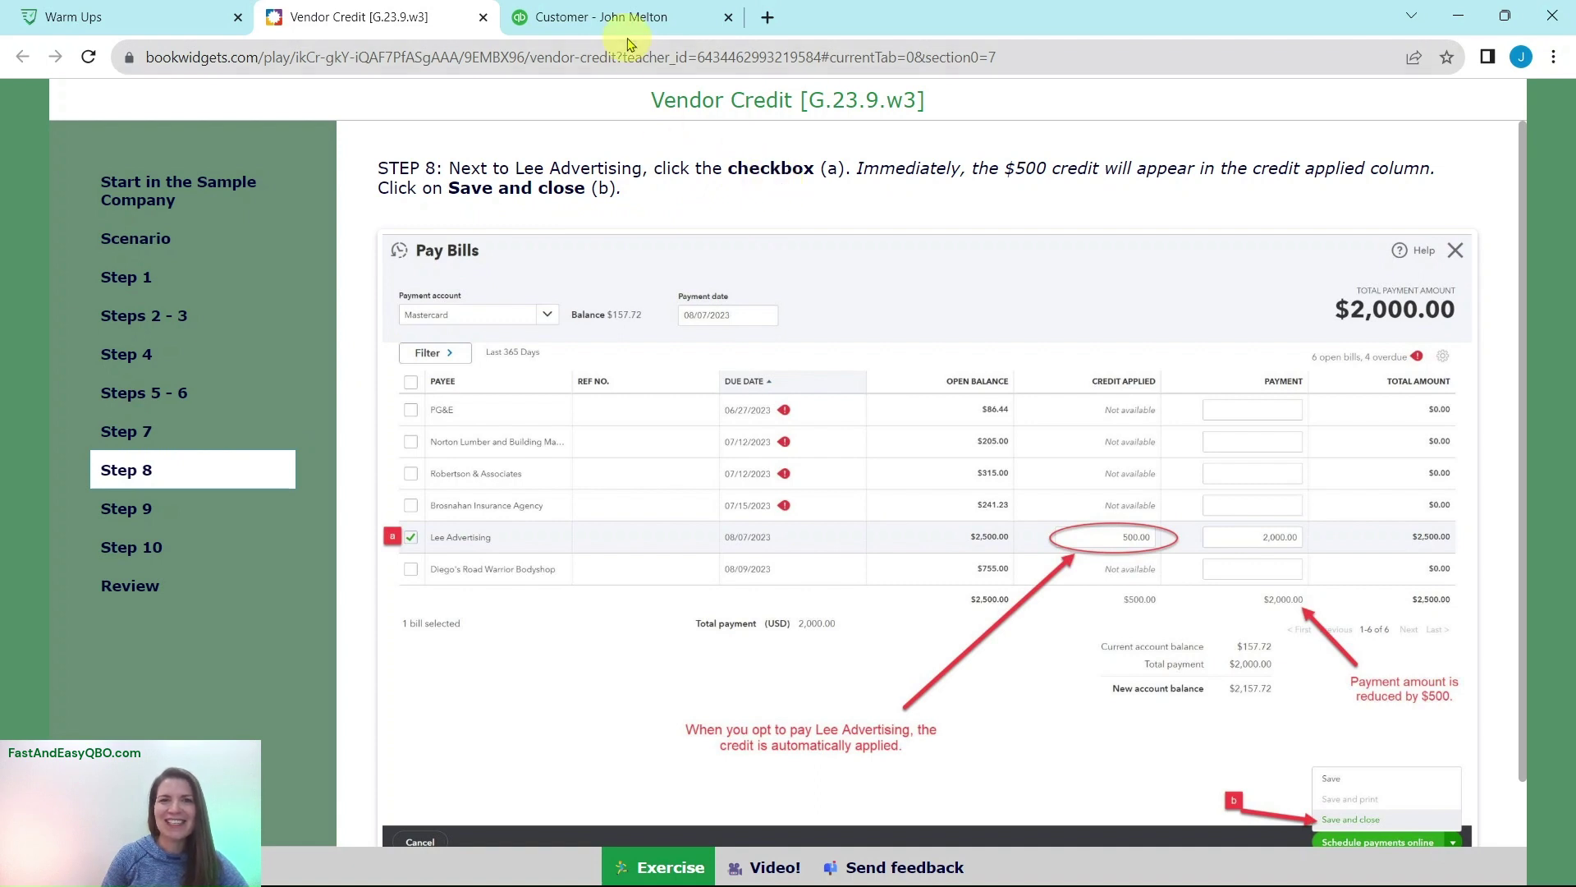
click(586, 18)
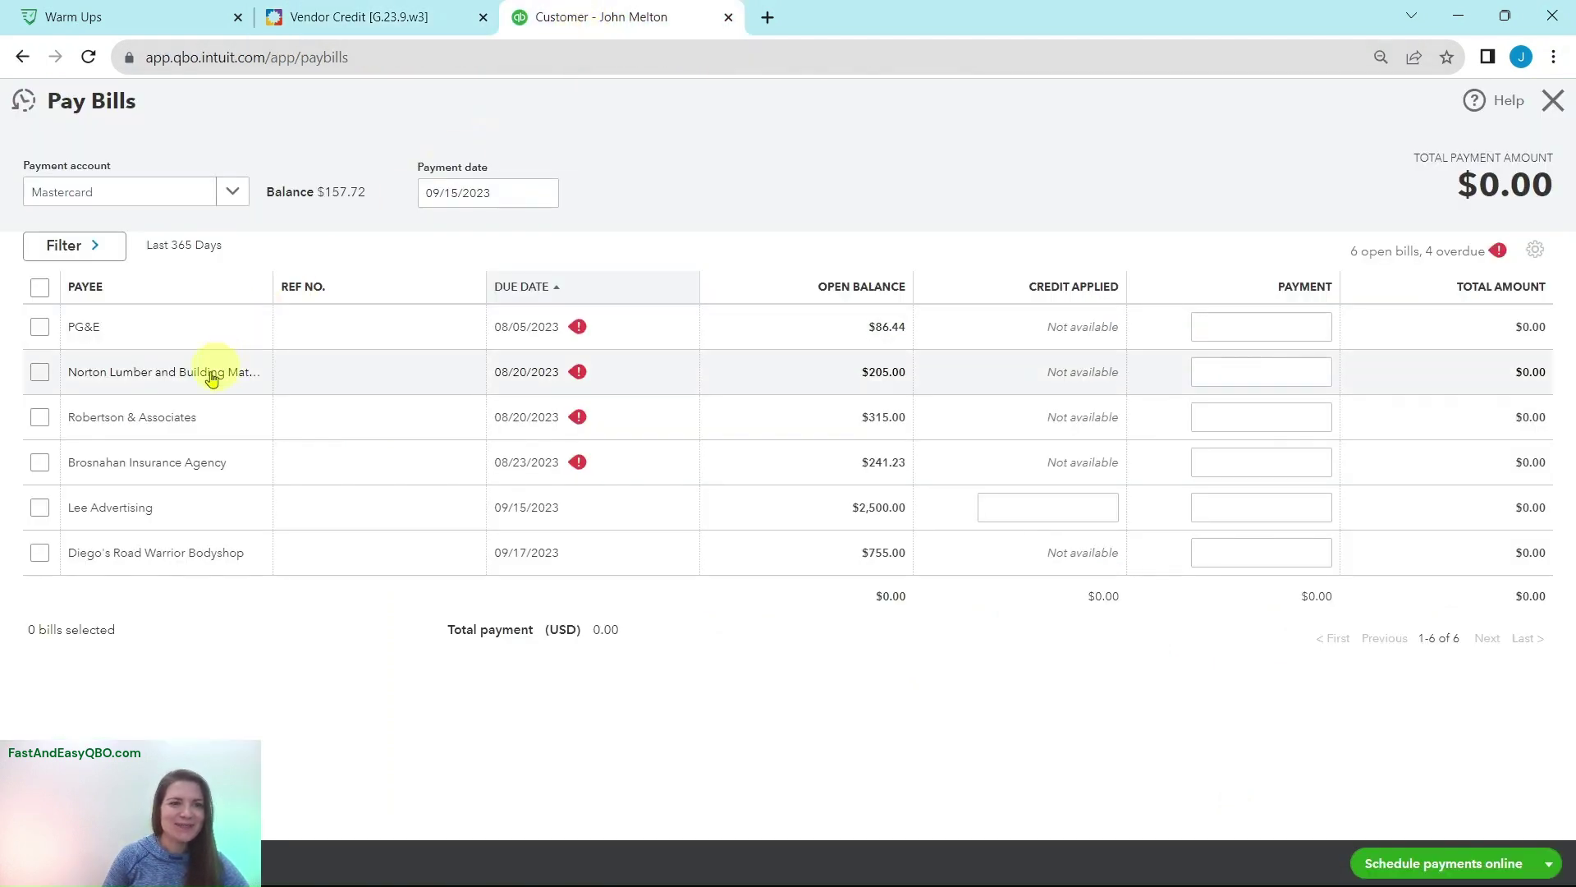
click(39, 508)
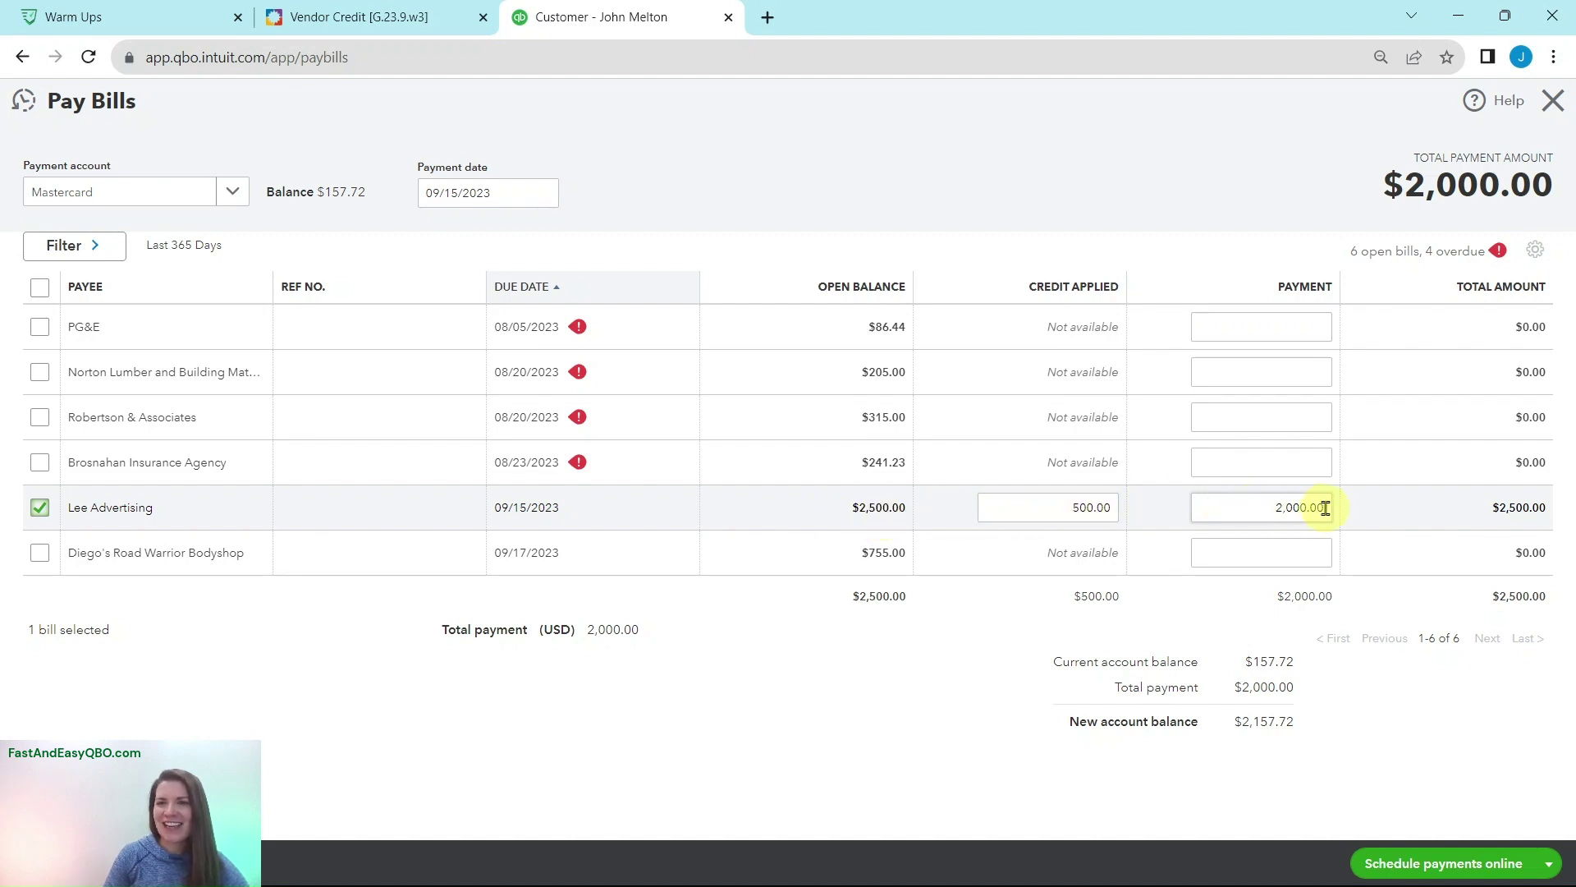
Step: Recheck the saving instruction in Step 8 of the exercise, and save and close the bill payment in QuickBooks
click(370, 16)
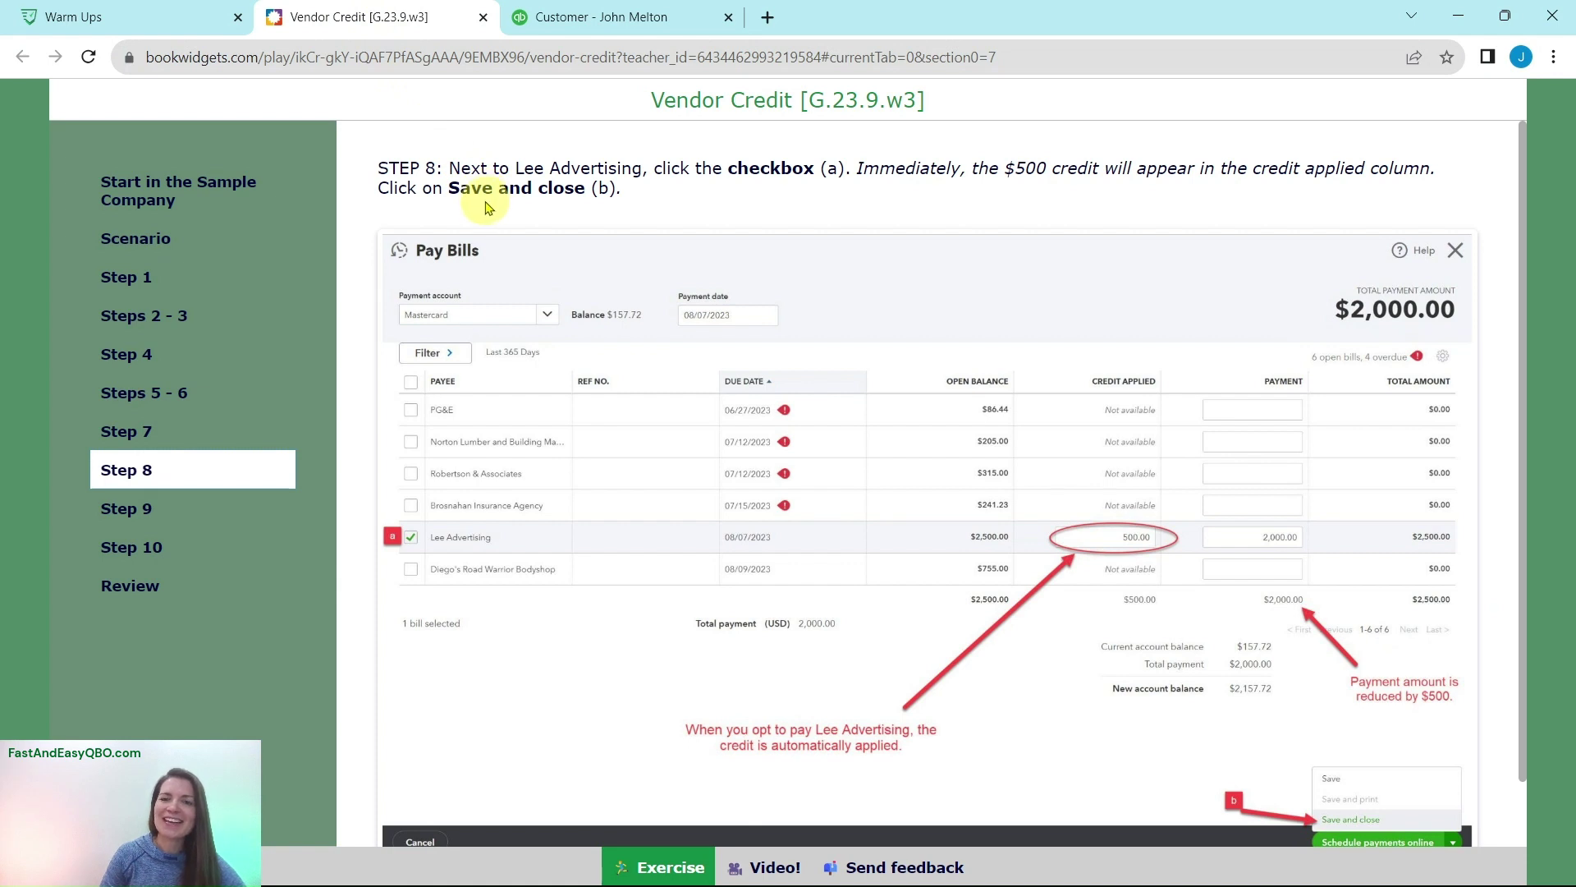
click(604, 16)
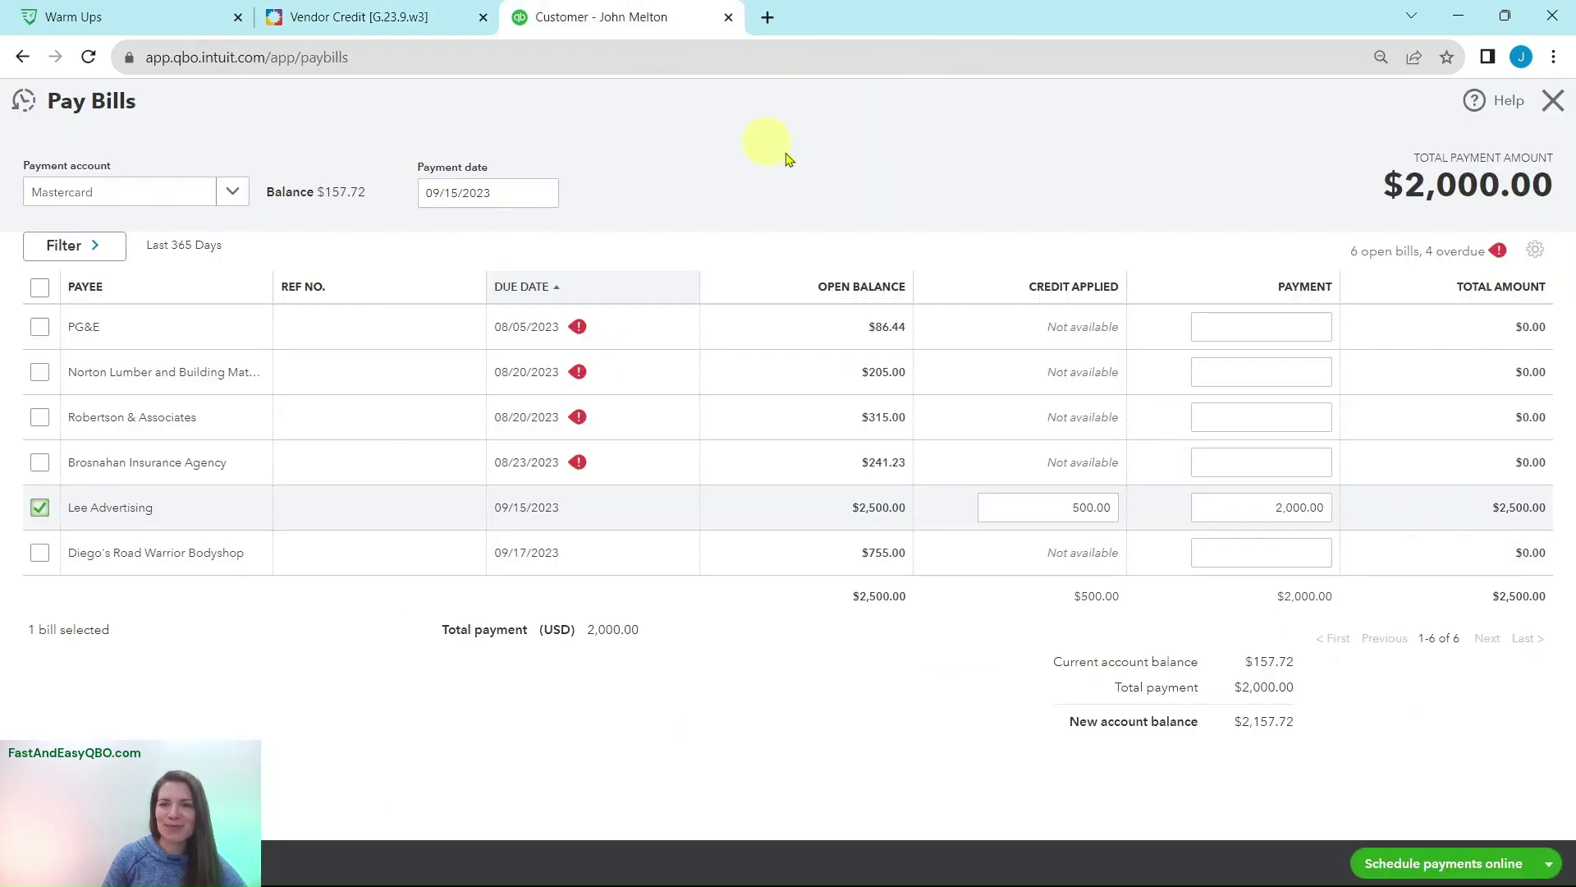
click(1550, 868)
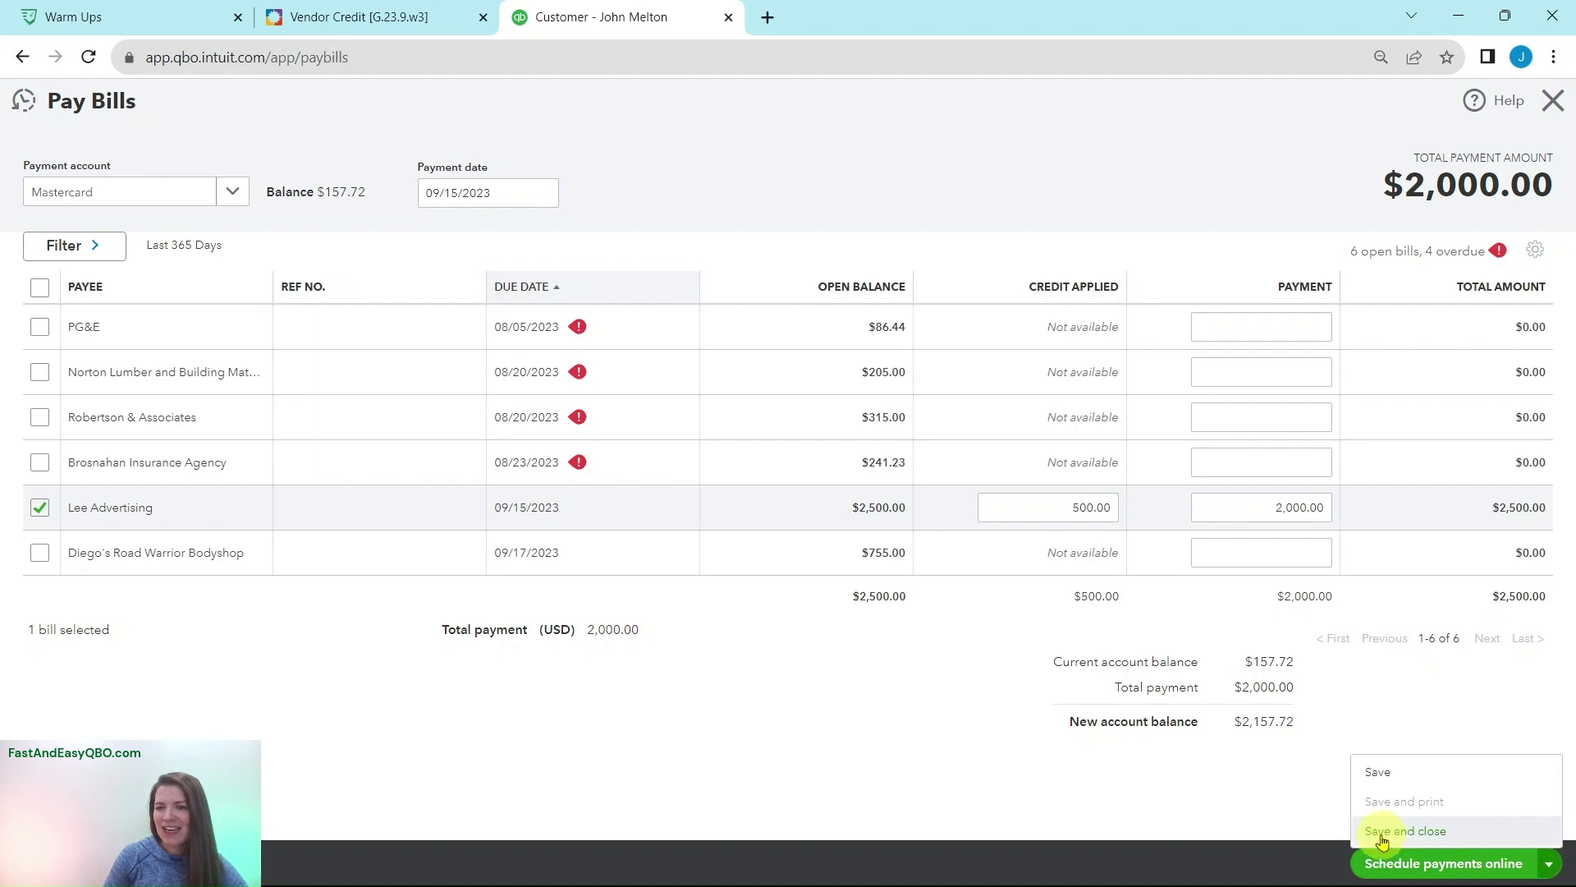
click(1417, 836)
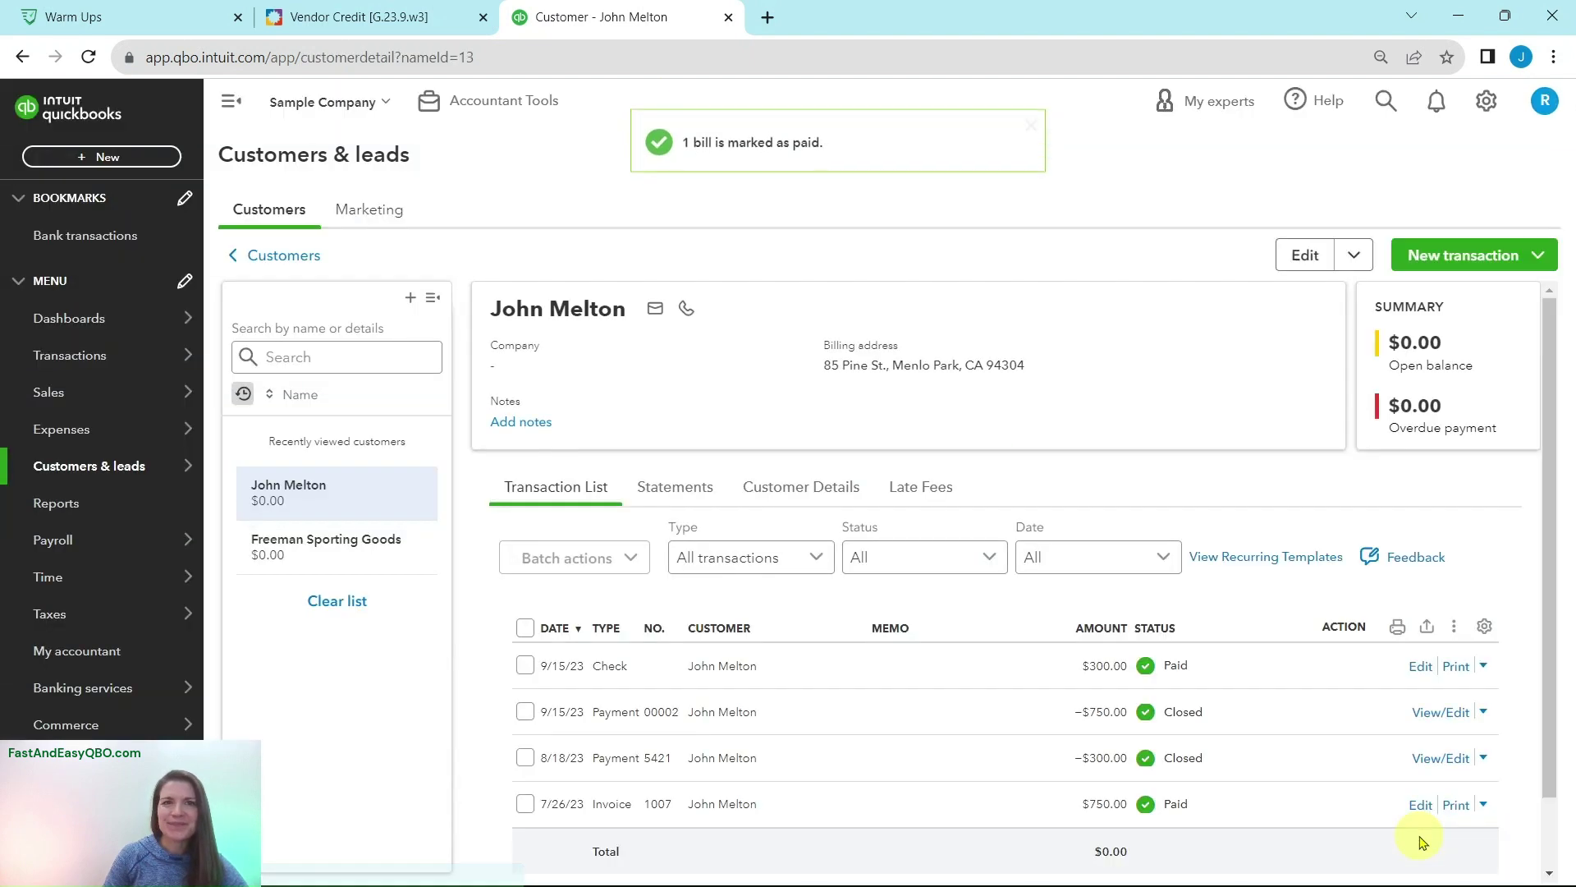
Step: Consult Step 9 of the exercise and open the Vendors list in QuickBooks
click(400, 23)
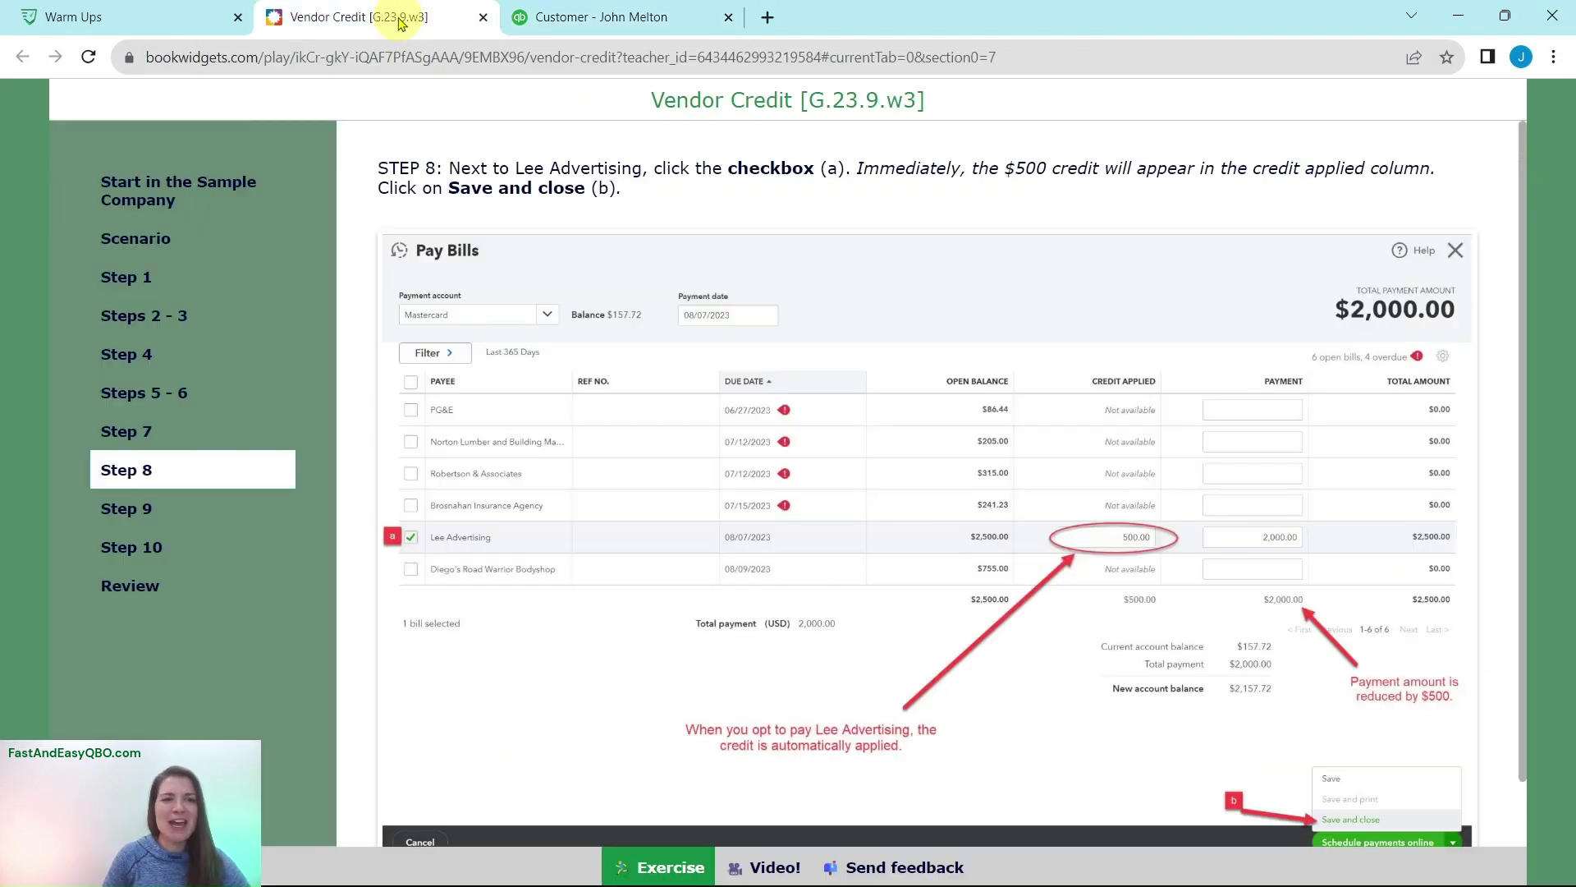
click(140, 510)
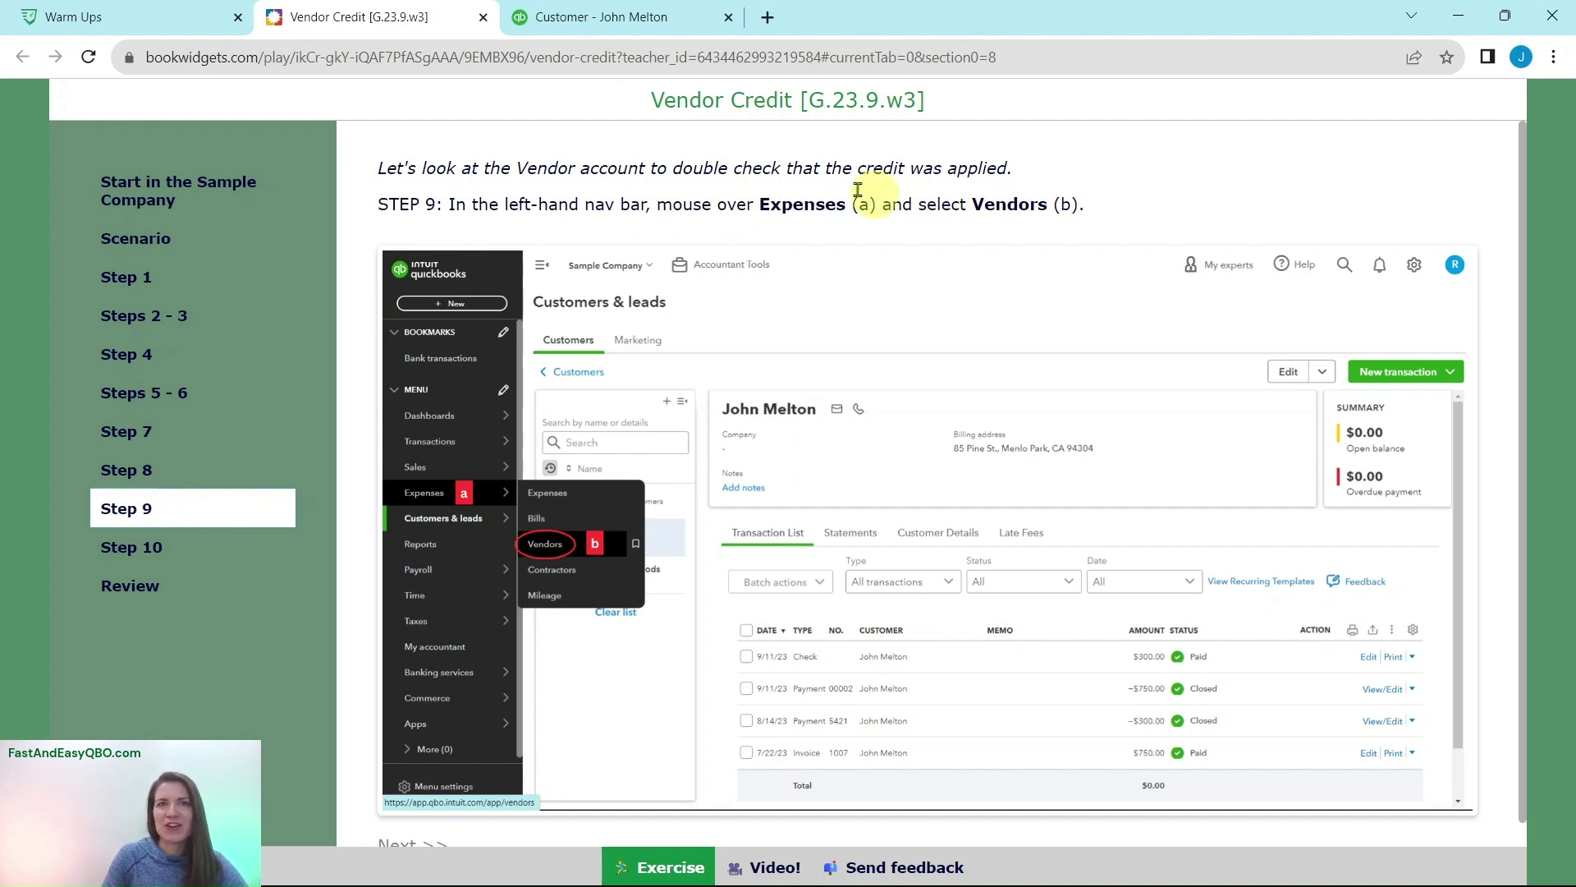
click(624, 17)
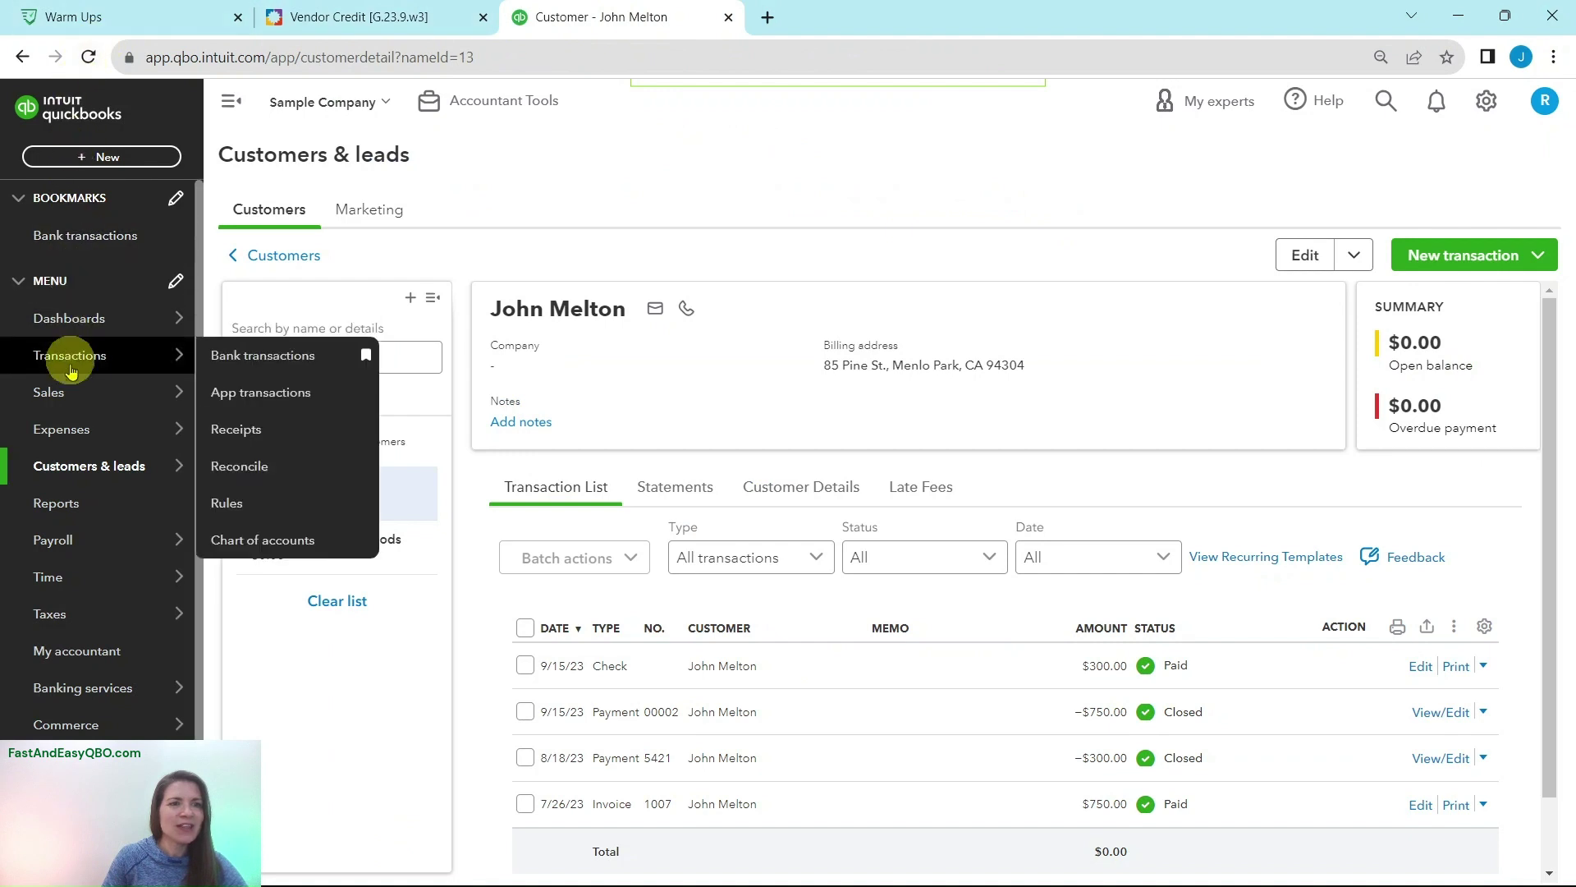
mouse_move(54, 427)
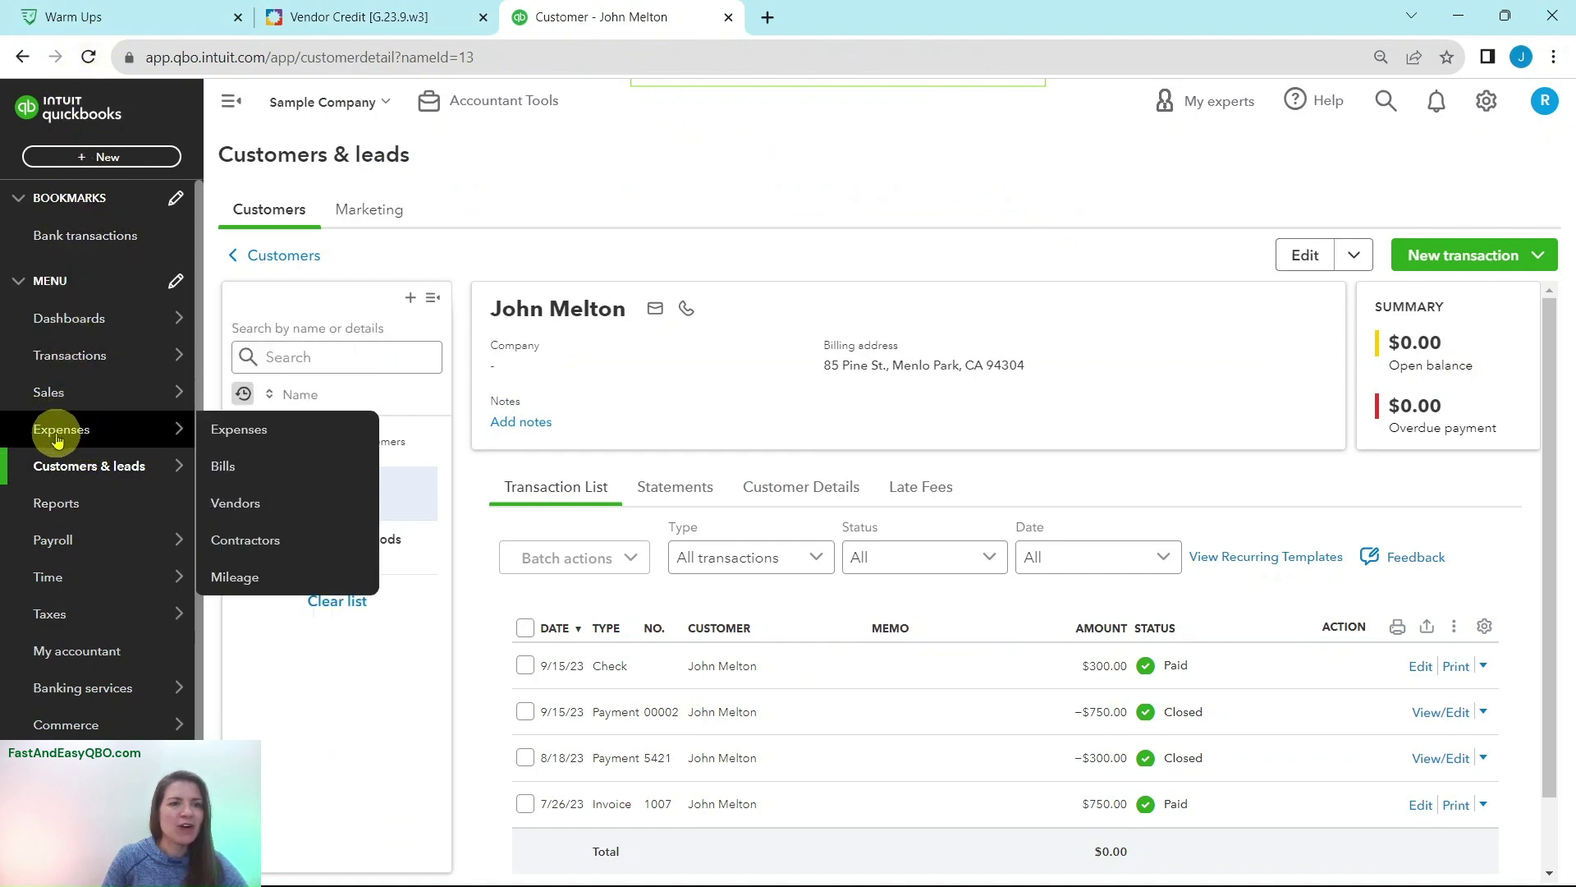
click(237, 503)
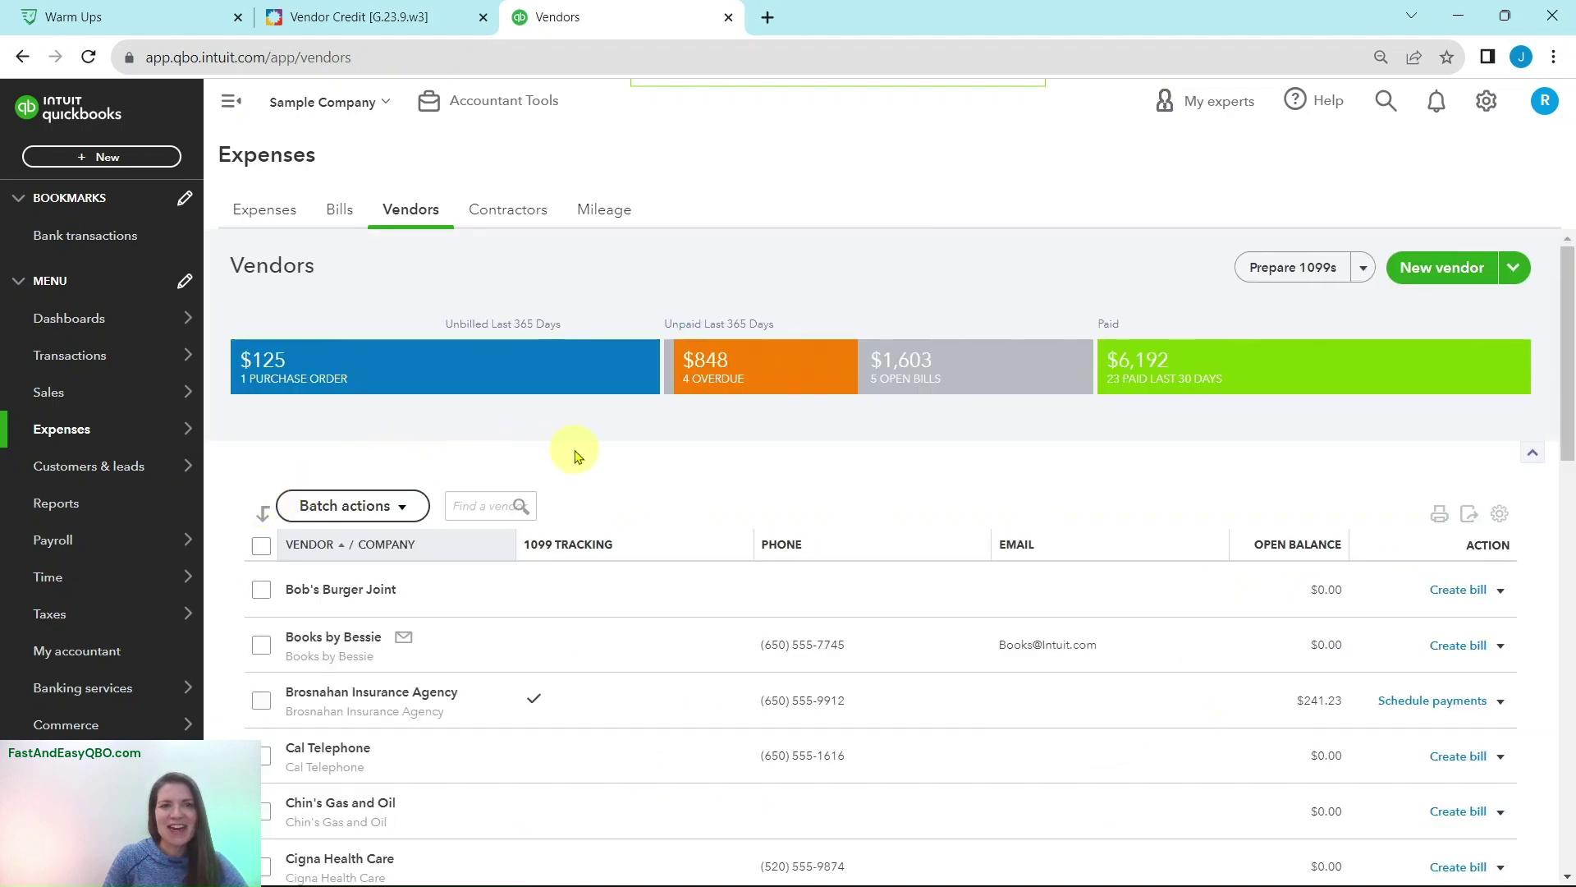
Step: Consult Step 10 of the exercise and open the Lee Advertising vendor record in QuickBooks
click(415, 16)
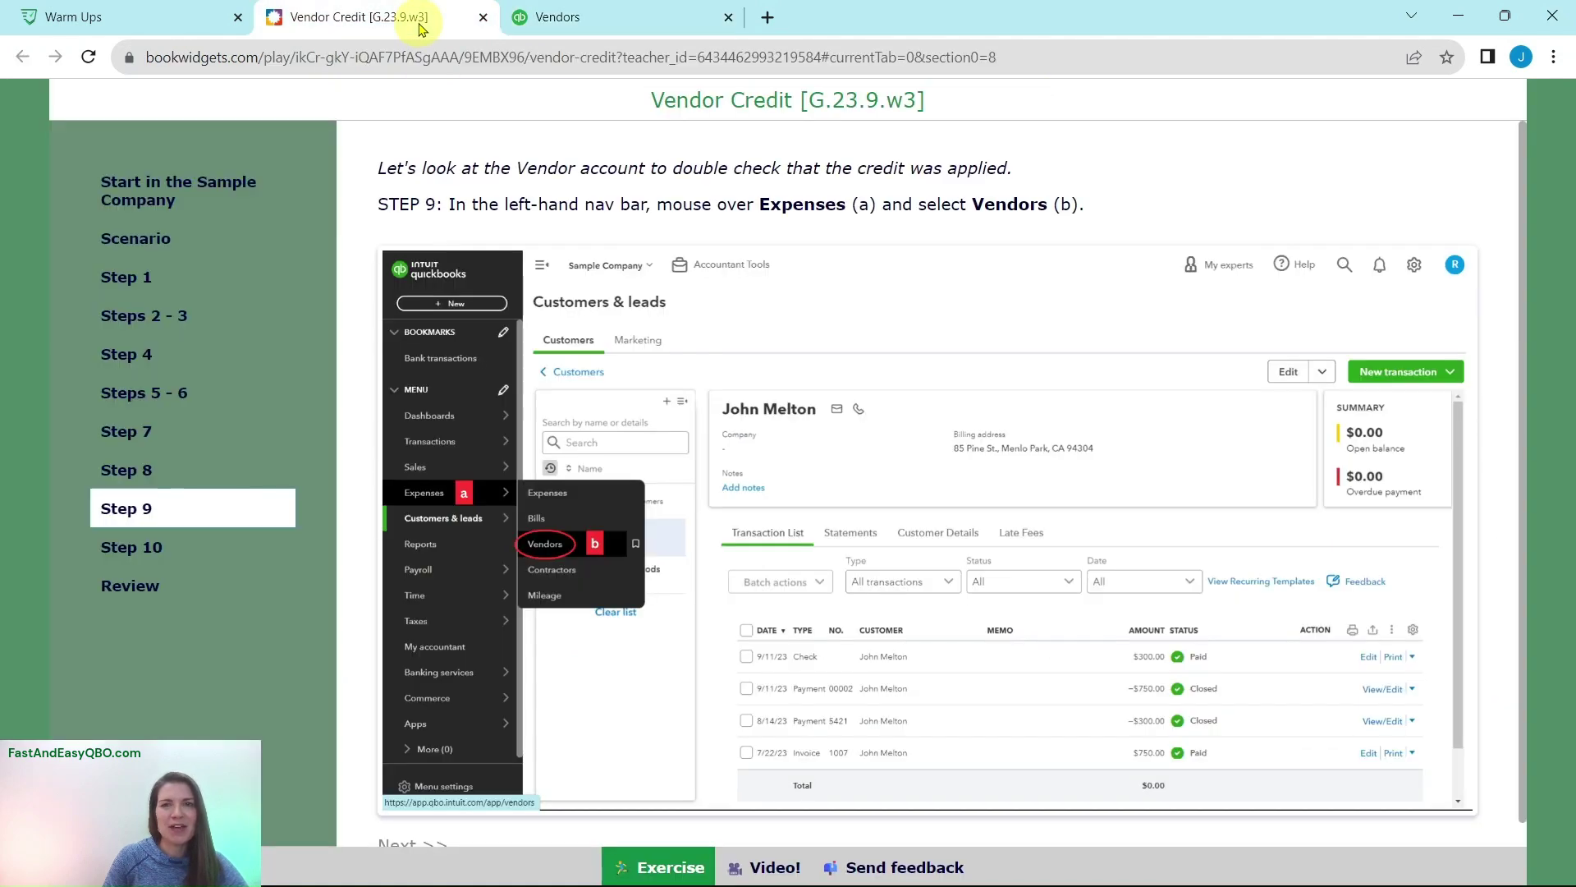
click(138, 550)
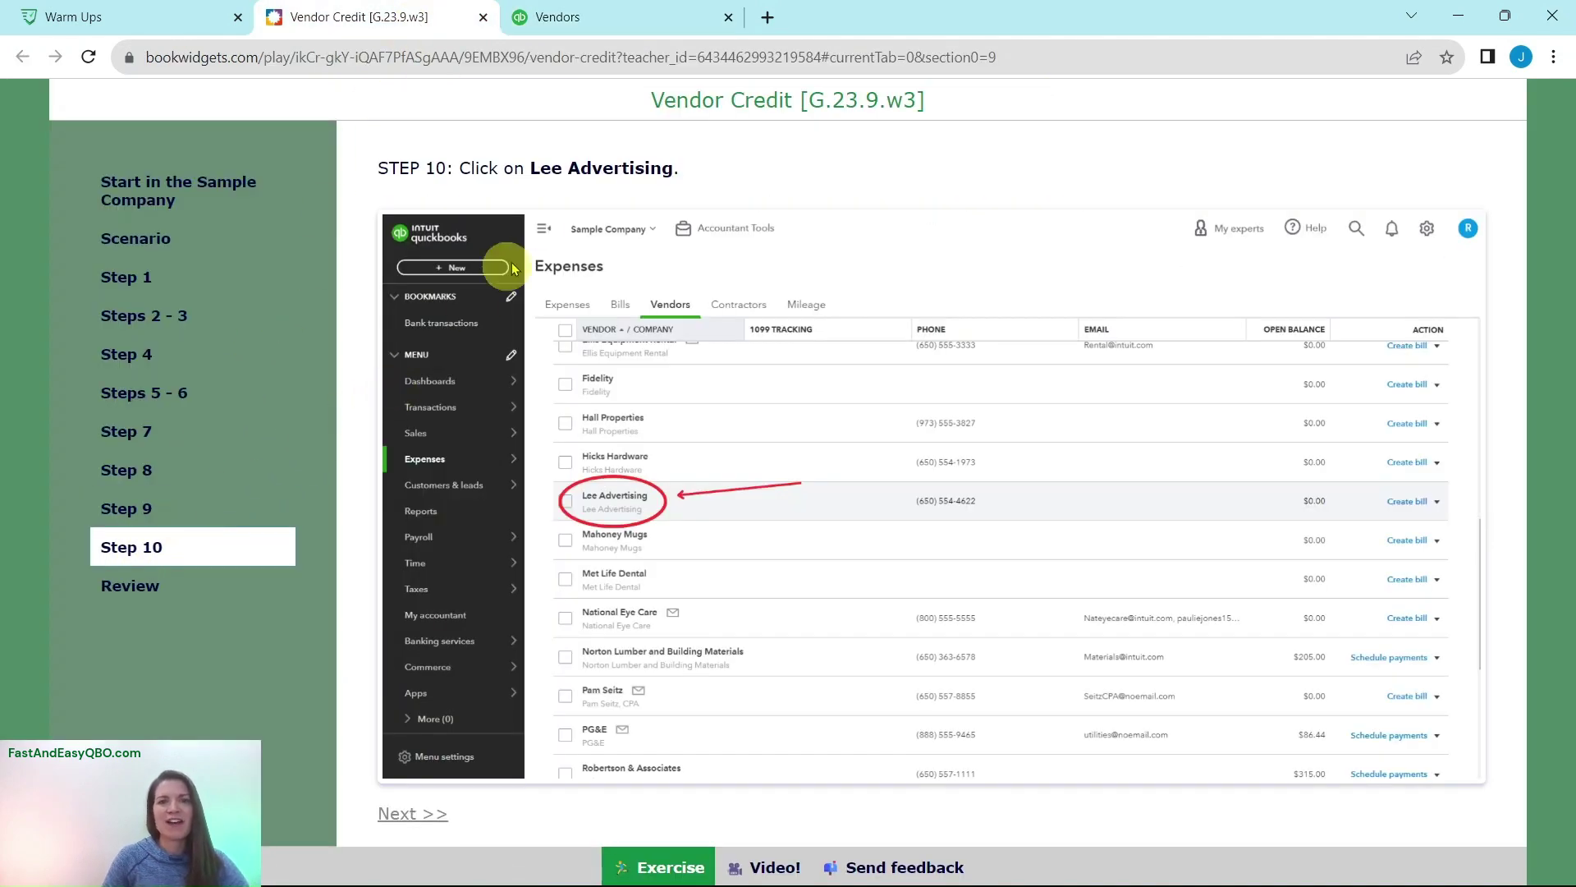
click(612, 23)
scroll(573, 535, down, 4)
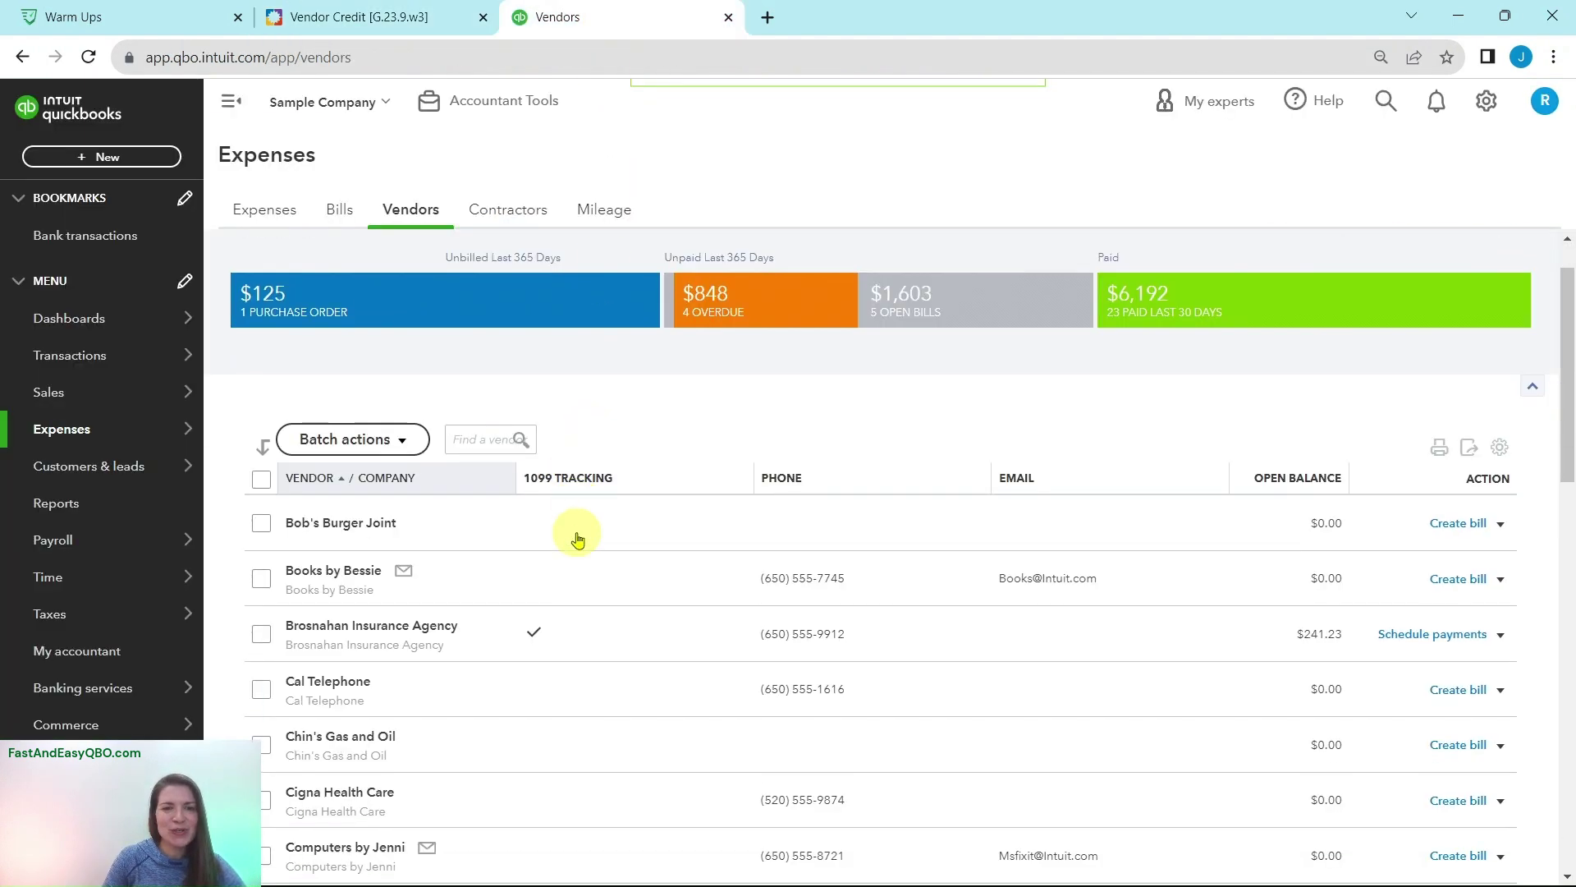
scroll(577, 538, down, 7)
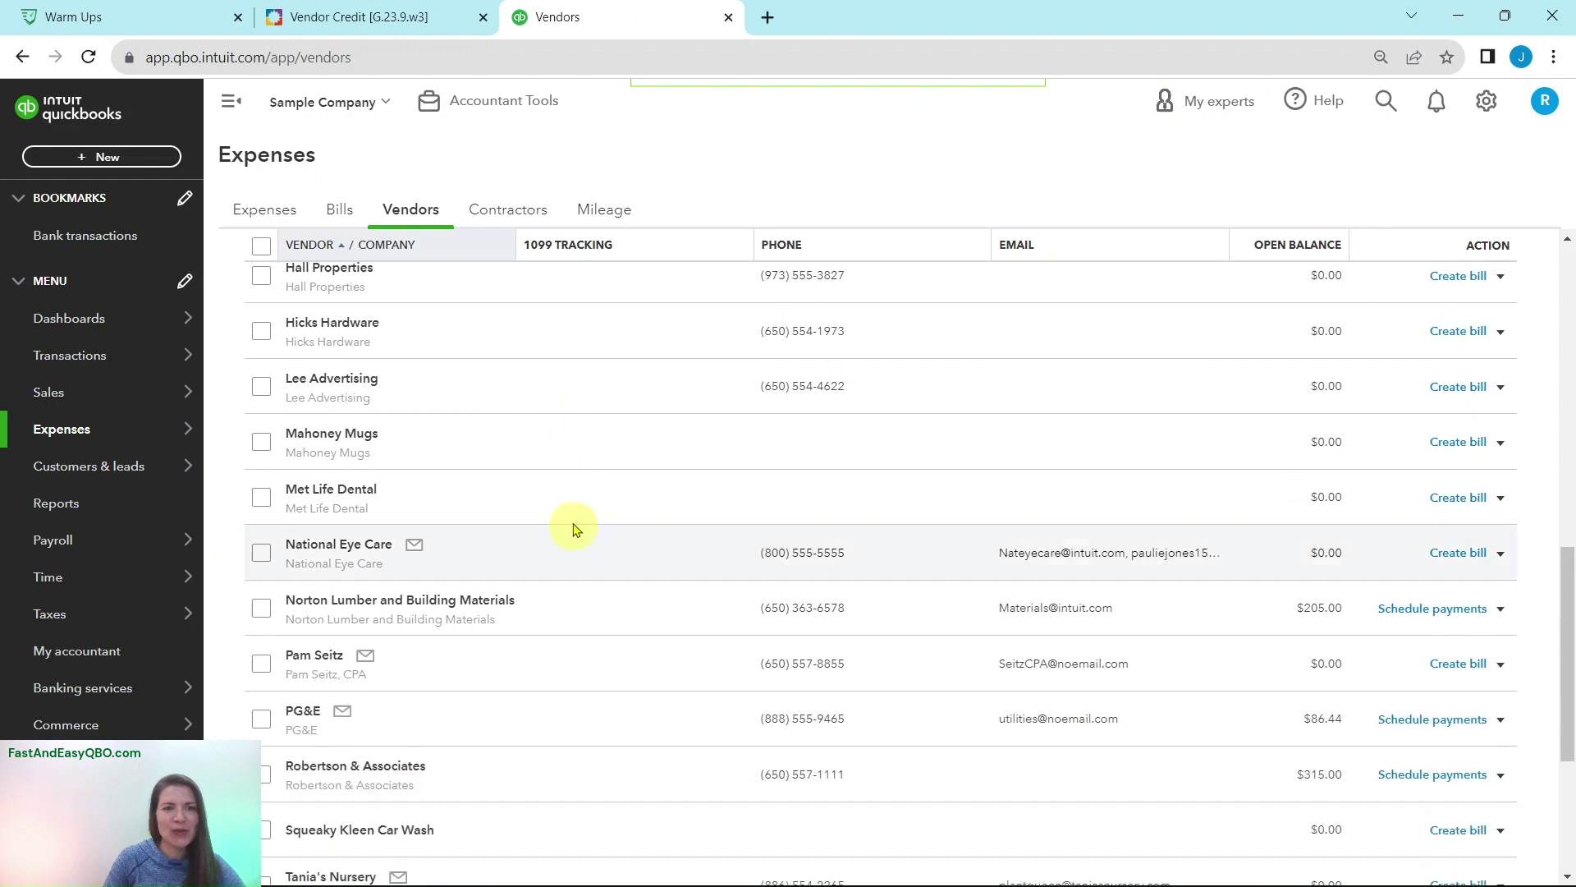
click(319, 379)
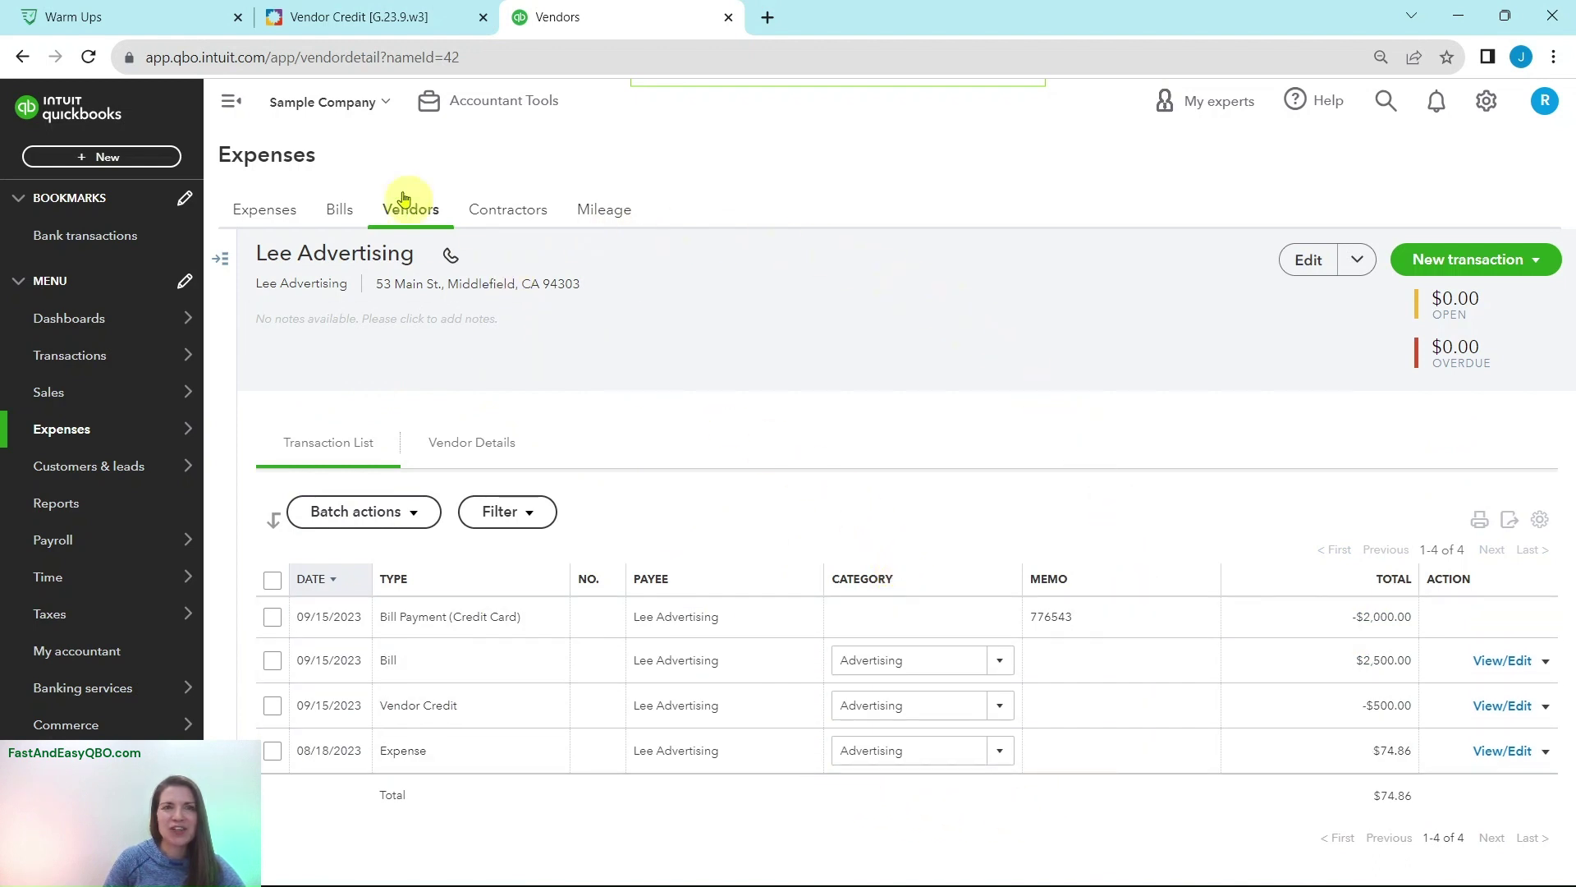
Step: Read the exercise's Review section and compare it with Lee Advertising's transaction list and open balance in QuickBooks
click(353, 18)
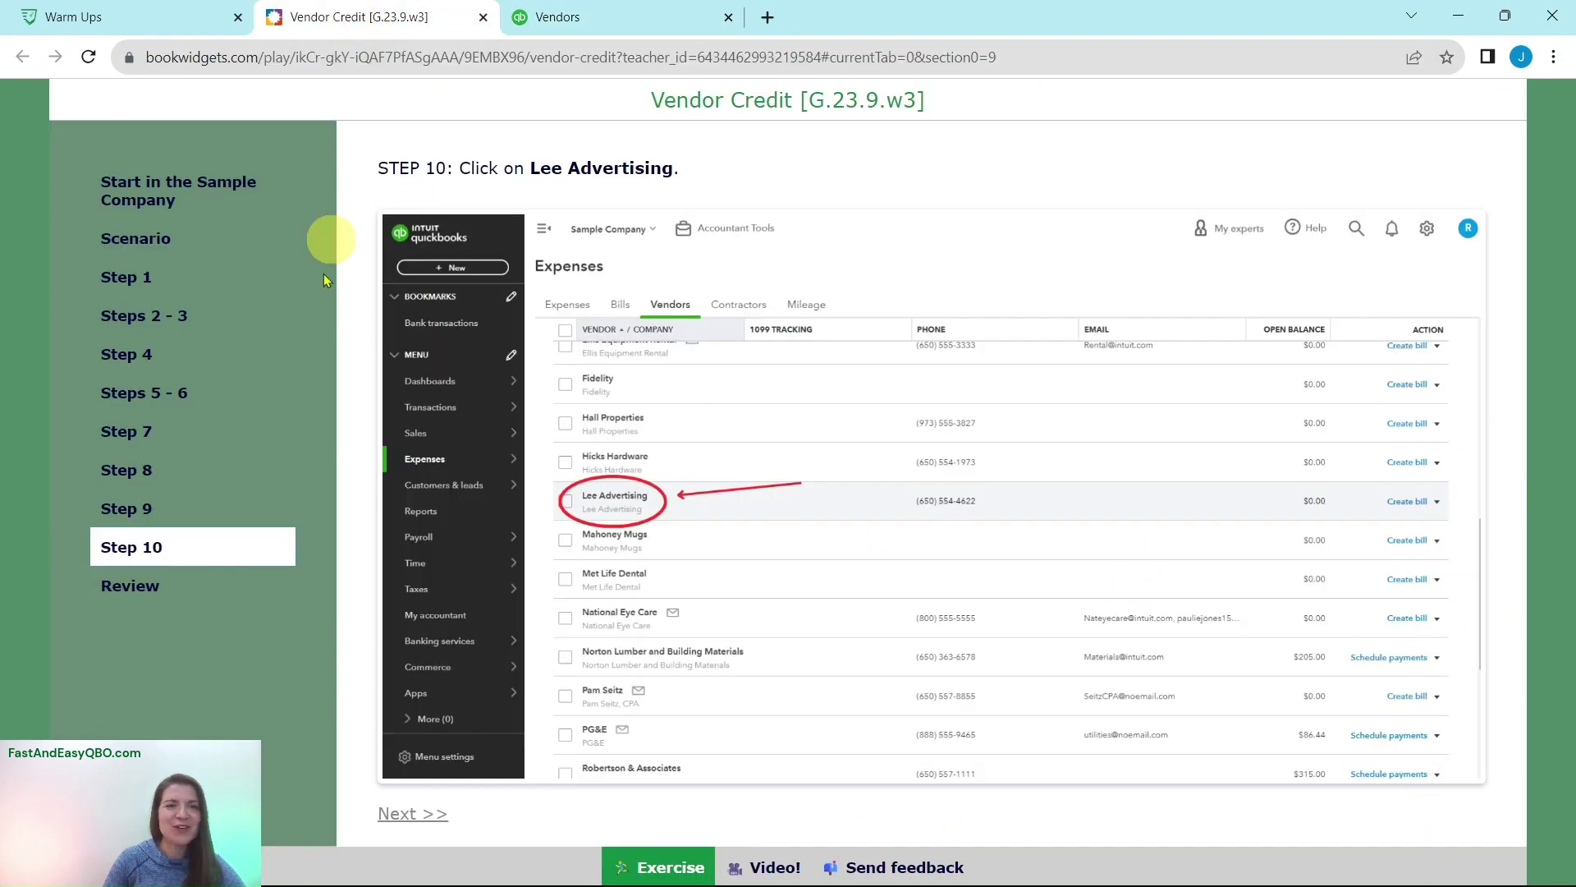
click(144, 590)
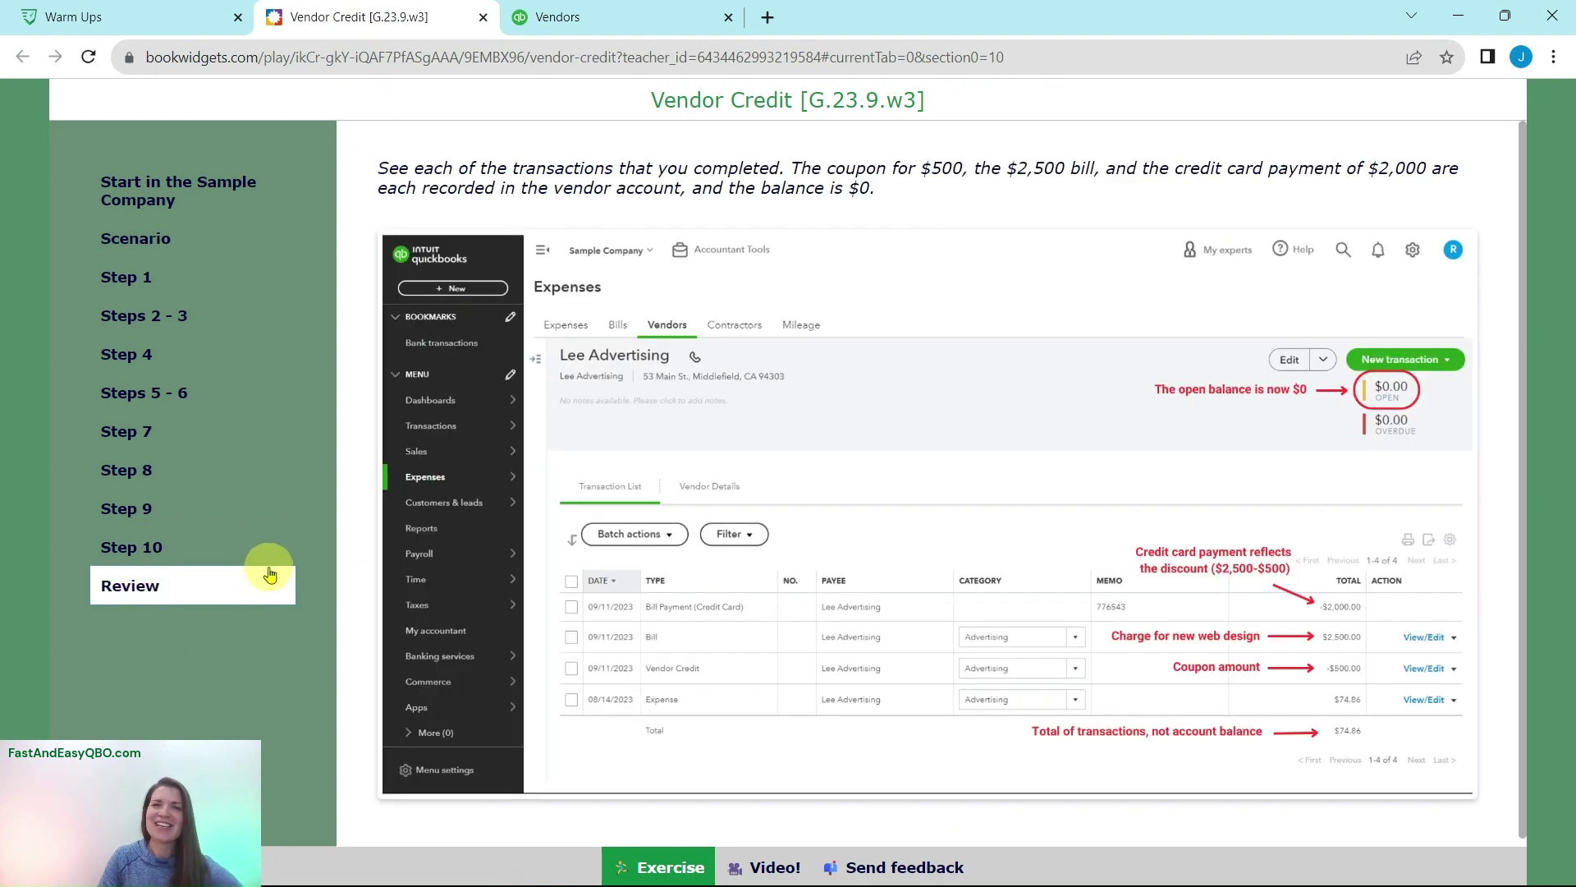
click(563, 17)
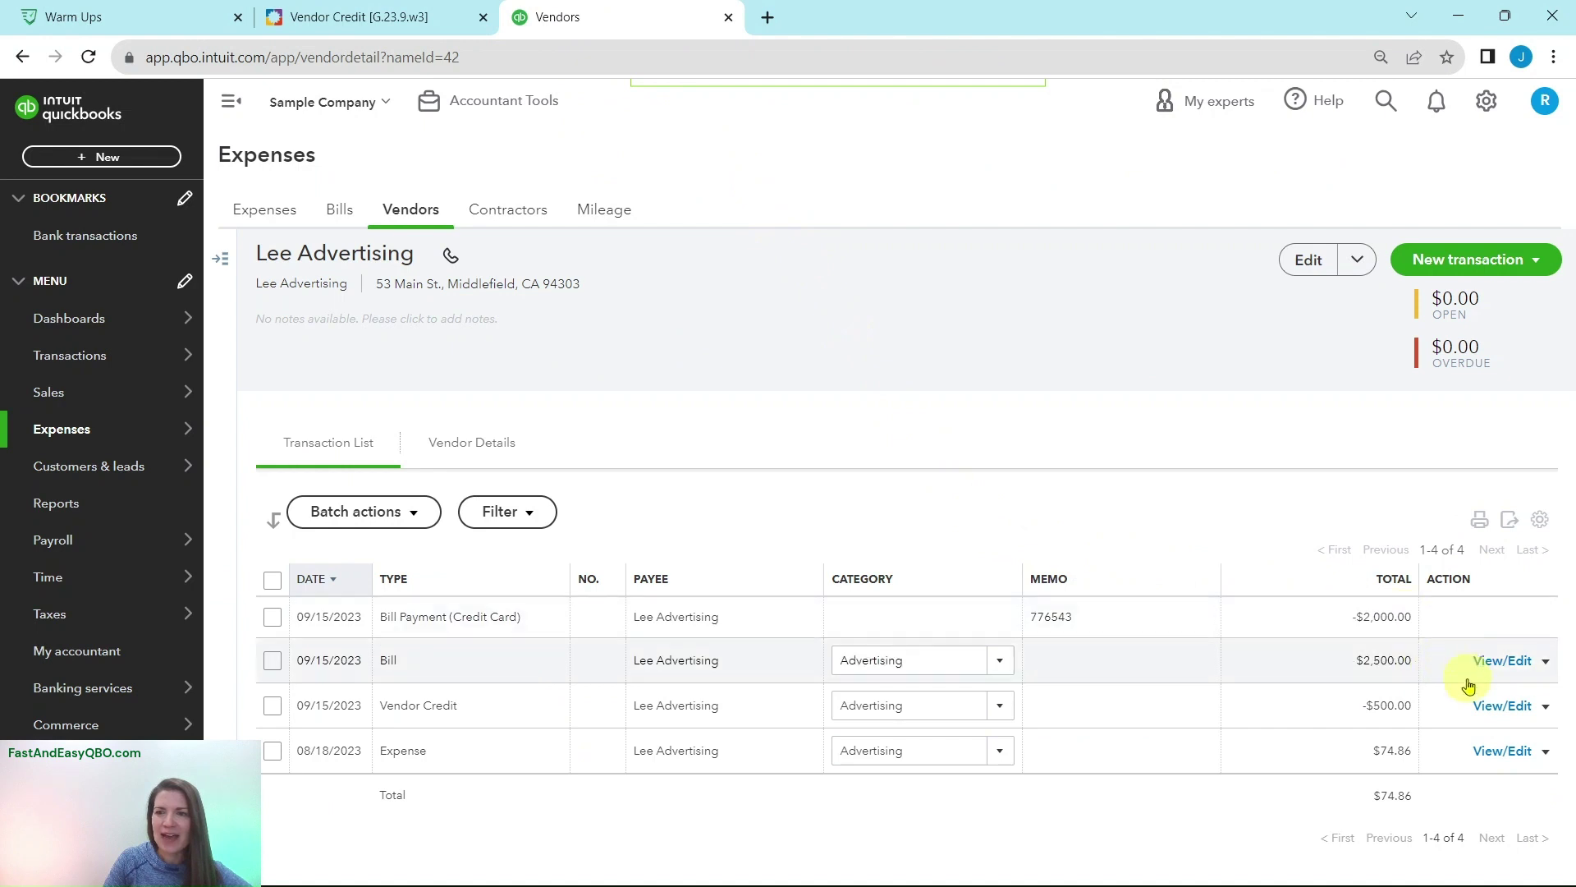